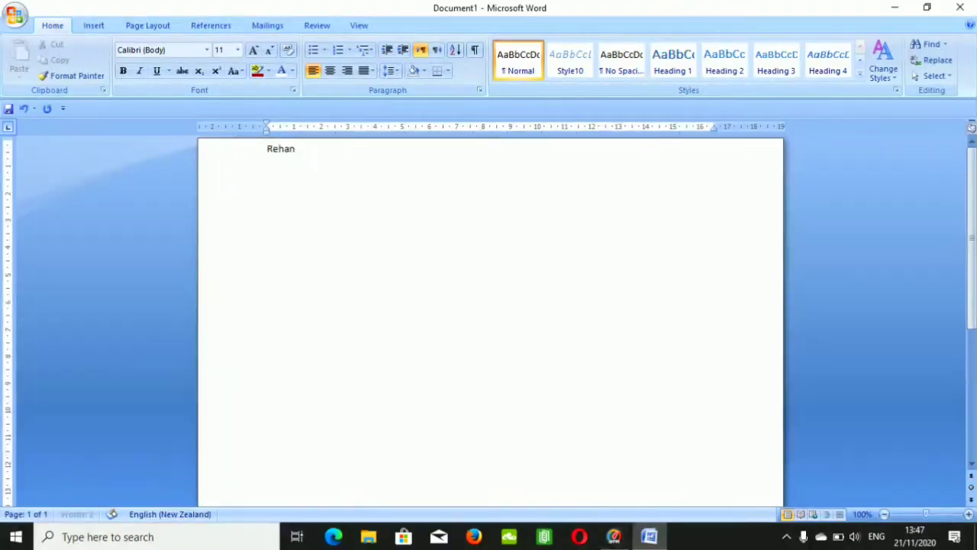
Type 'Rehan Public School & College' as the first line of the blank page
type(" Public")
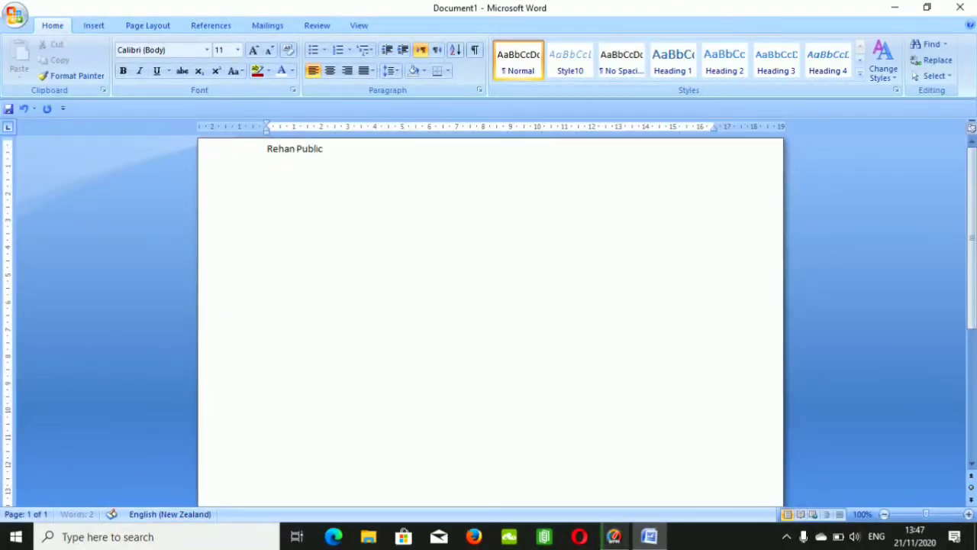
type(" School &")
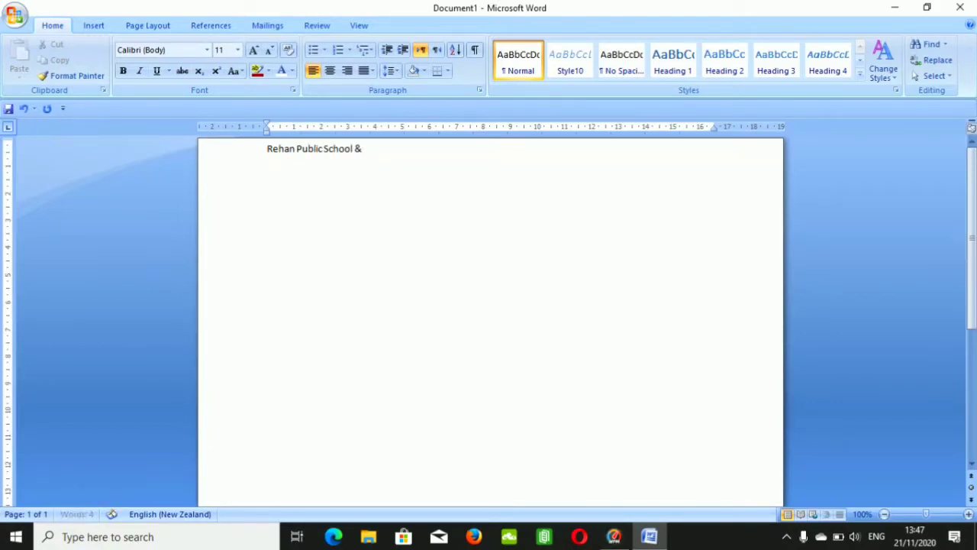
type(" College")
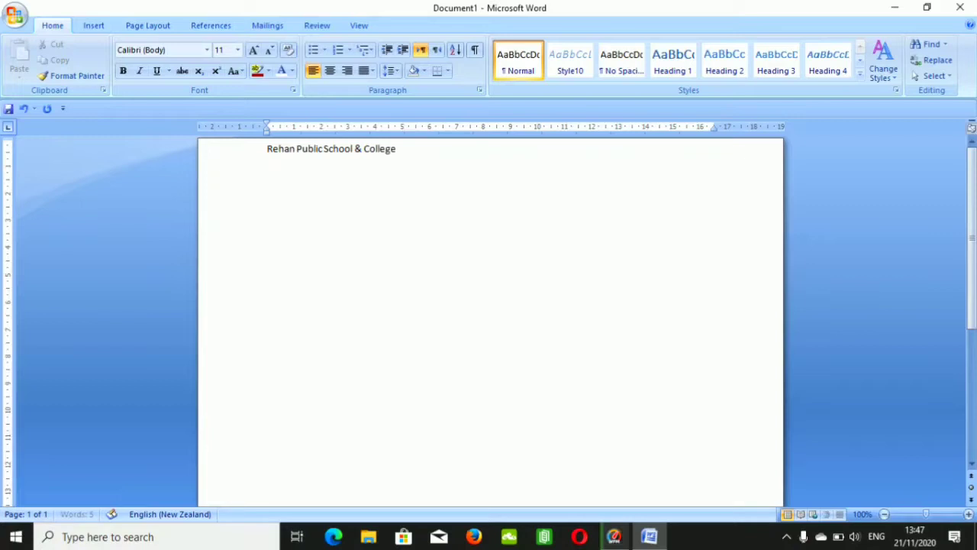
key("Caps_Lock")
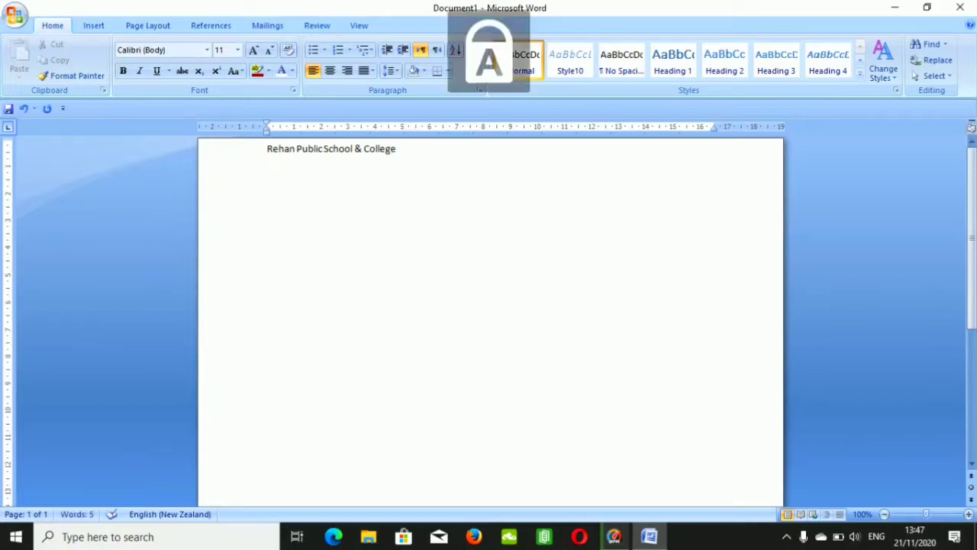
key("Caps_Lock")
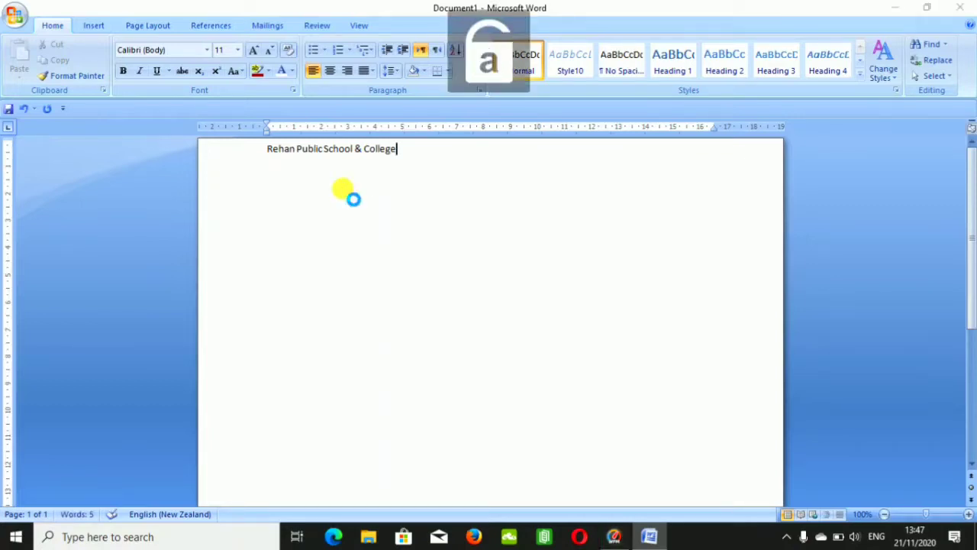
Format the school title as Algerian, 24 pt, bold
triple_click(347, 196)
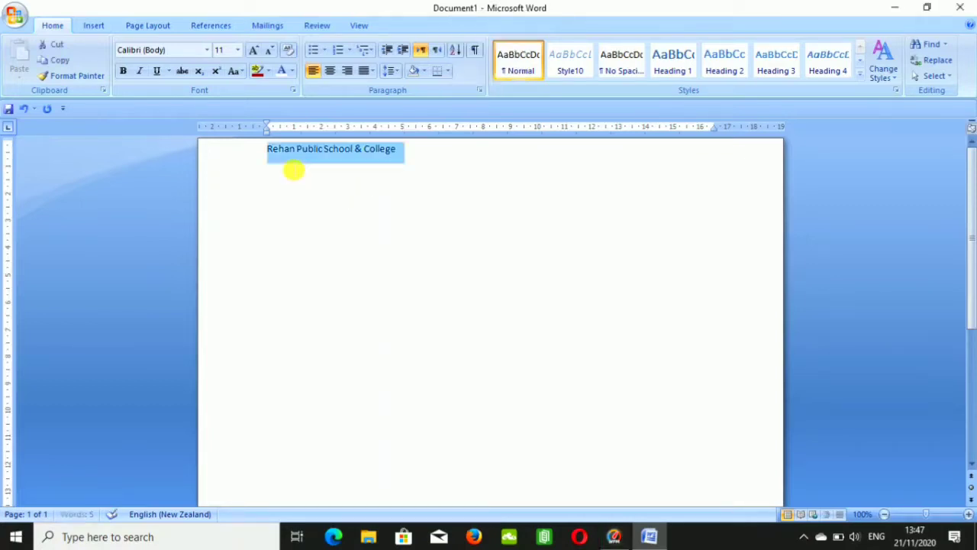
left_click(237, 49)
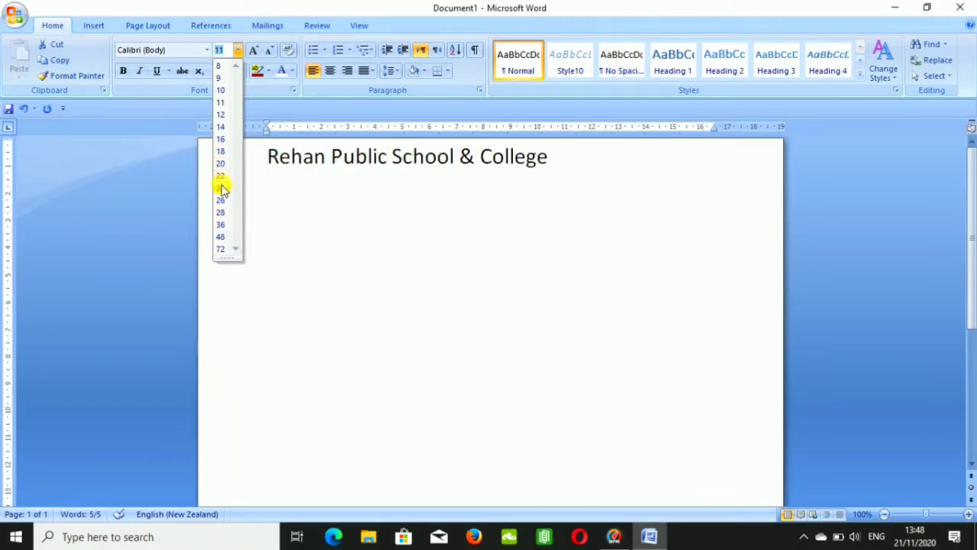
left_click(222, 188)
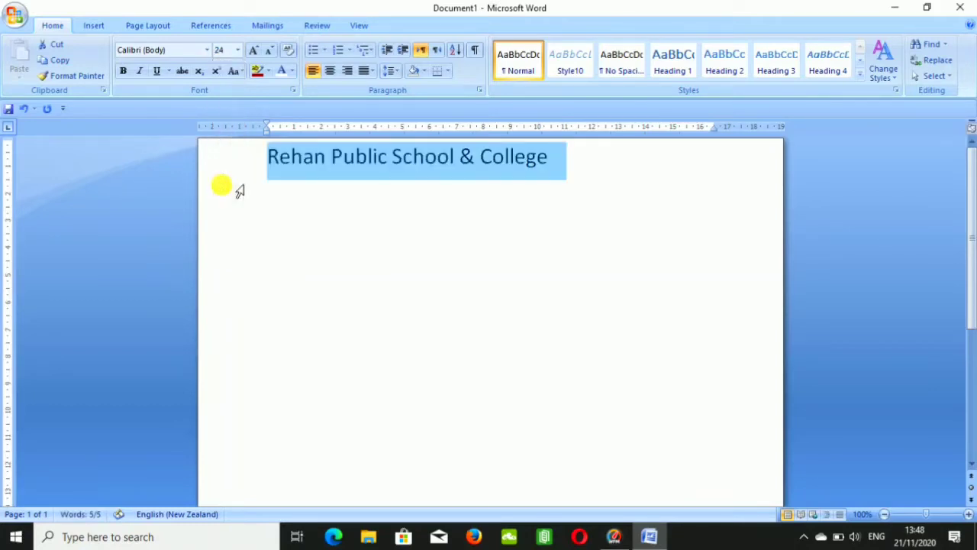
left_click(208, 50)
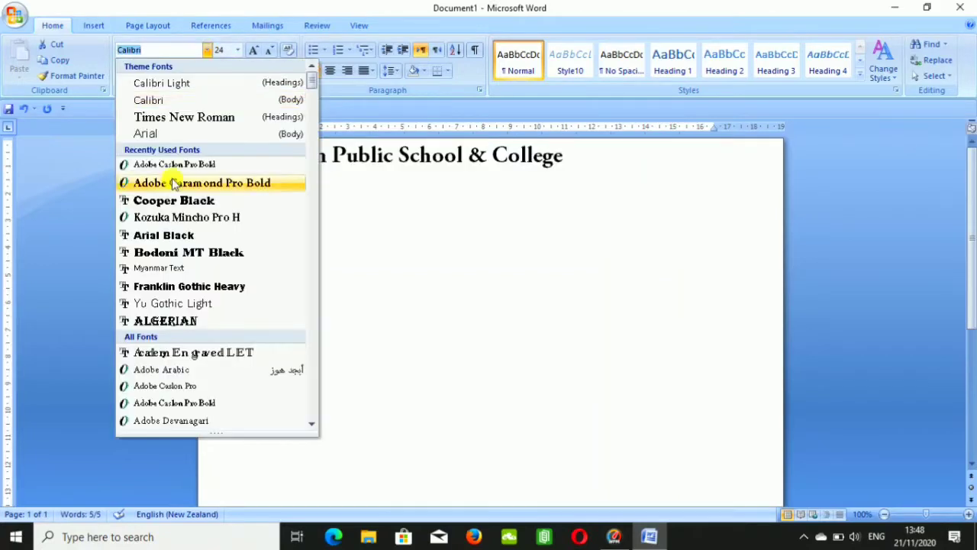
left_click(182, 321)
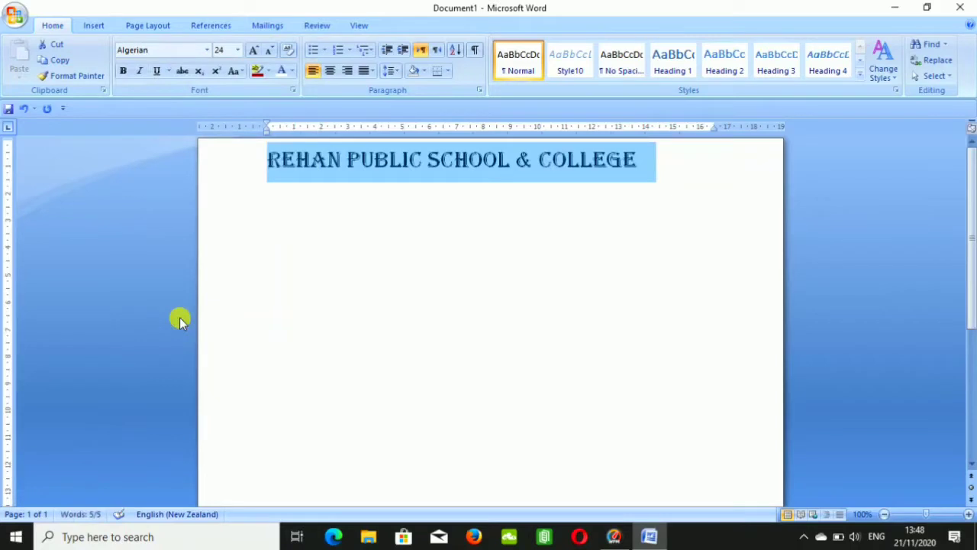
key("ctrl+b")
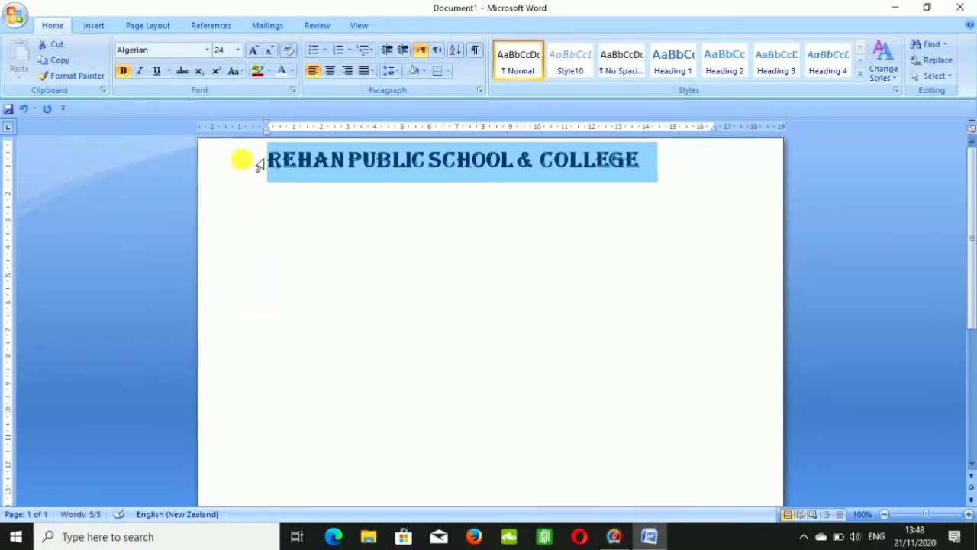
Add extra spaces between the words of the title line
left_click(268, 159)
left_click(346, 160)
left_click(437, 160)
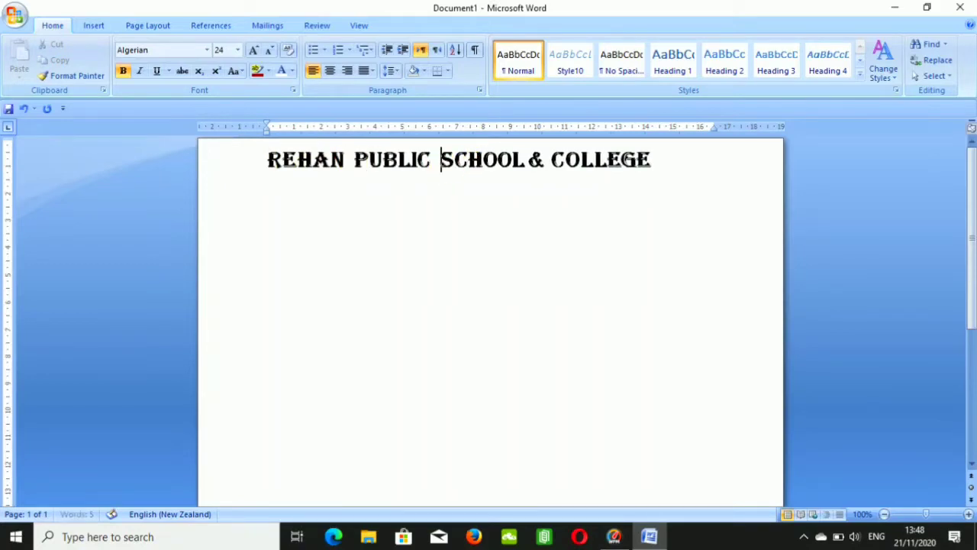
left_click(528, 161)
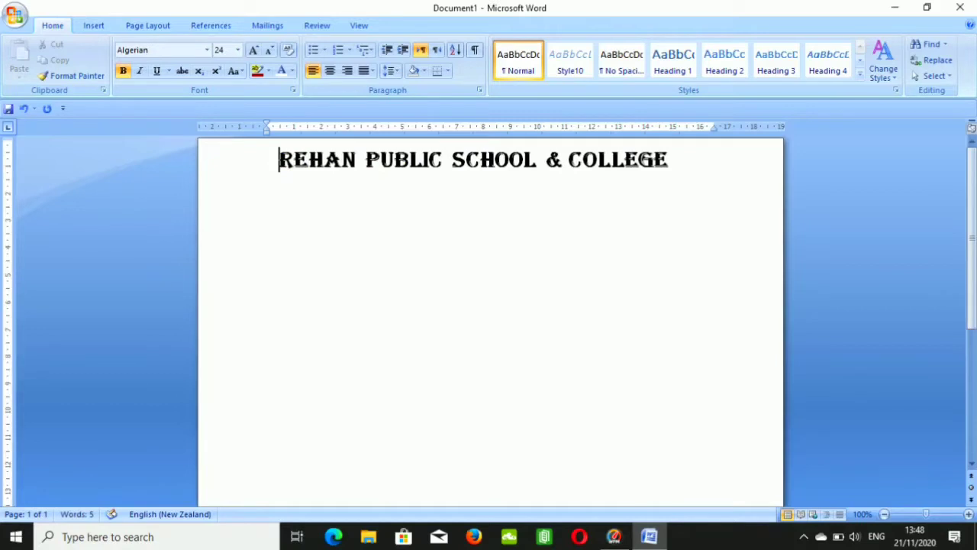
left_click(690, 164)
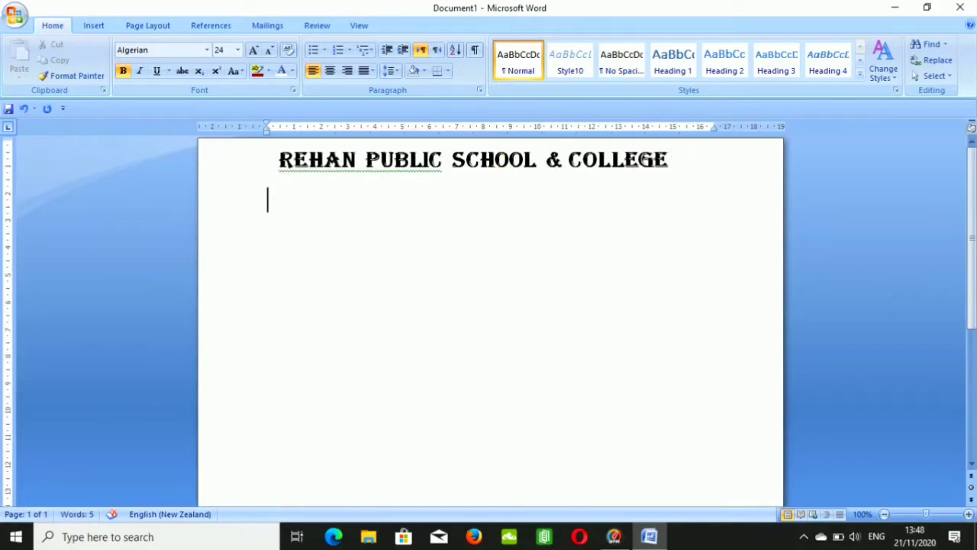
Add a centred MANGLOR SWAT line and remove the space after the heading paragraphs
type("MANGLOR SWAT")
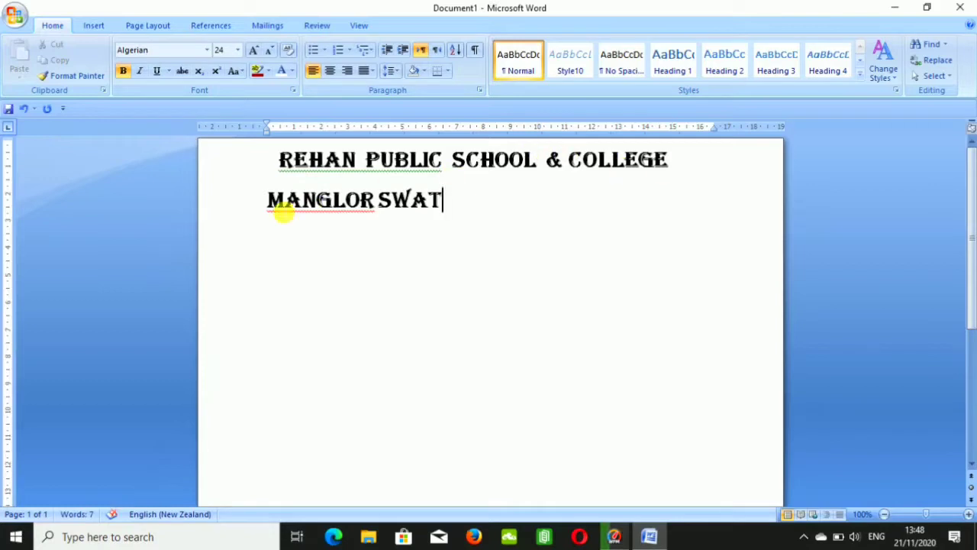
left_click(268, 200)
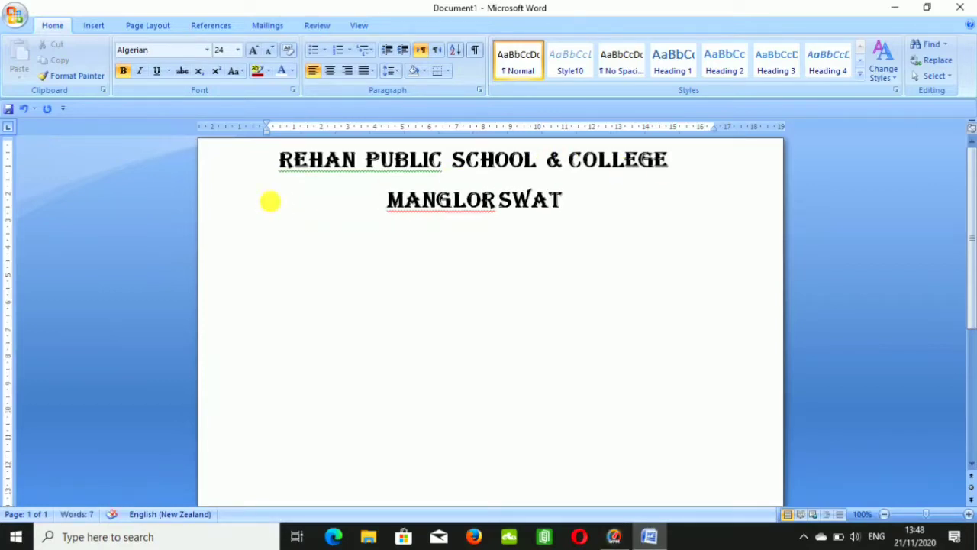
key("ctrl+a")
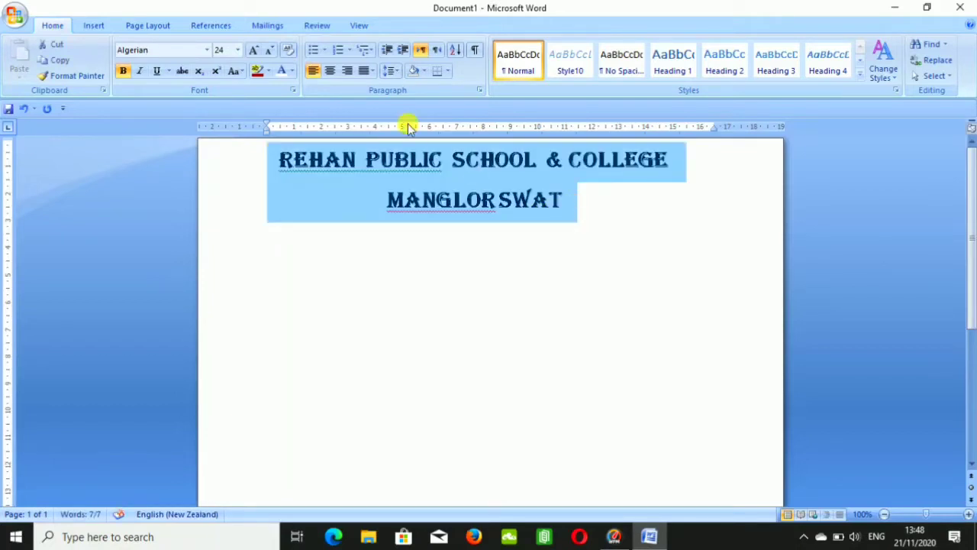
left_click(394, 72)
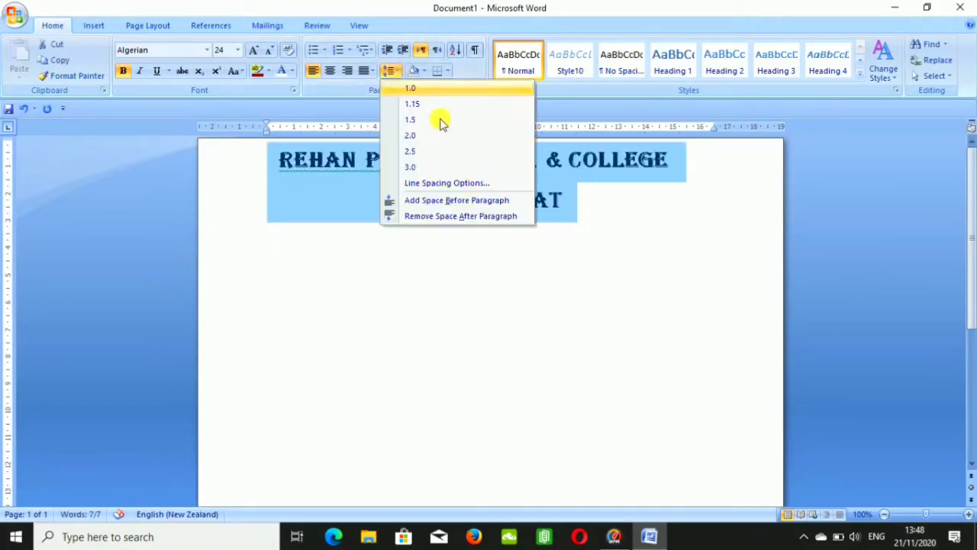
left_click(473, 216)
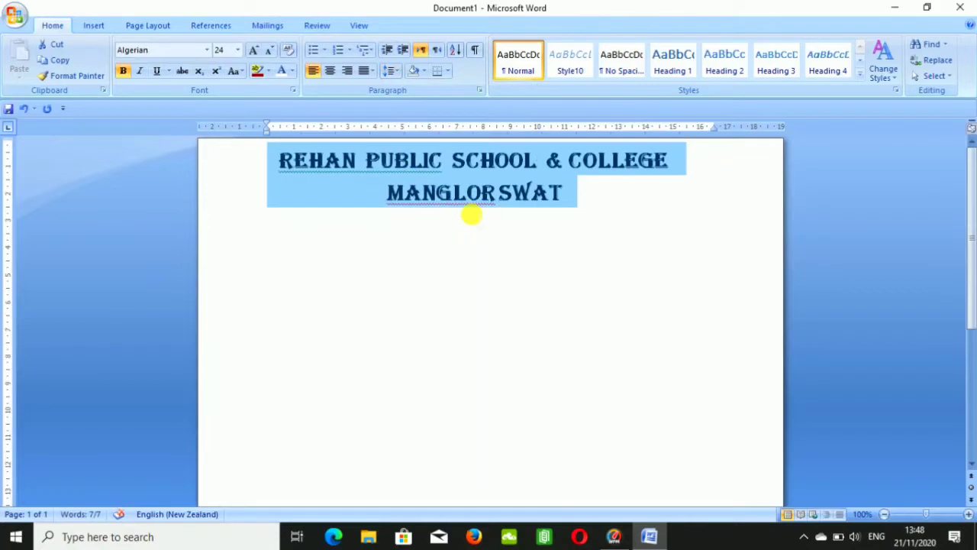
Open the Insert Picture dialog to add an image from file
left_click(383, 197)
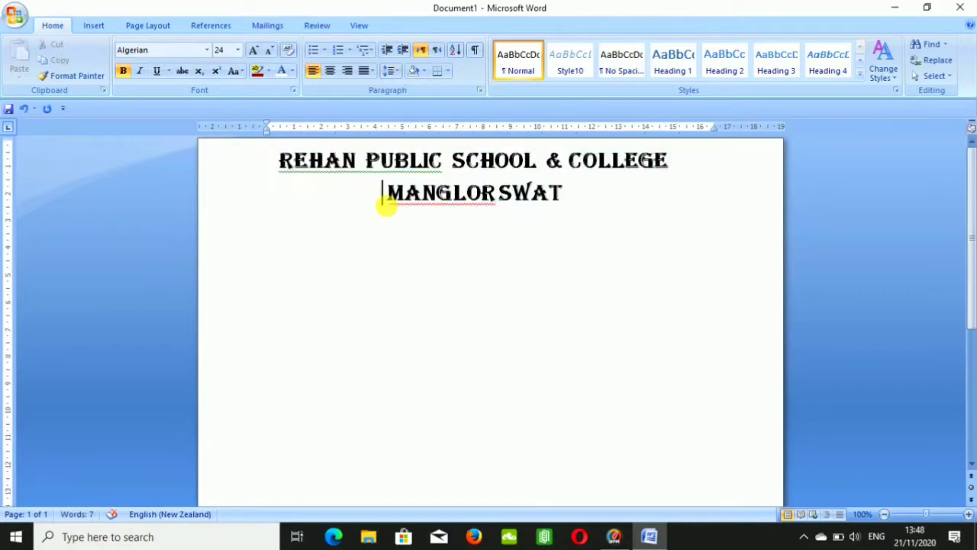
left_click(270, 175)
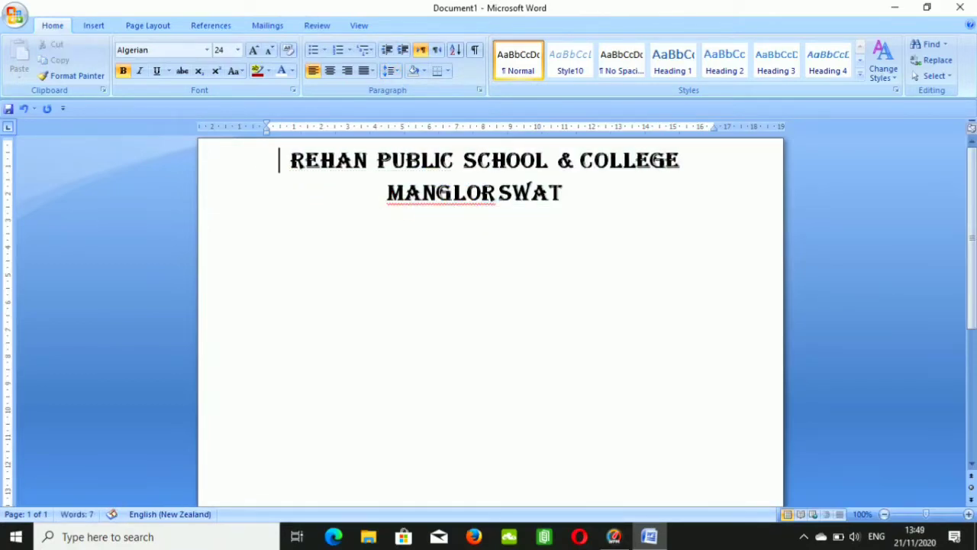
left_click(95, 31)
left_click(156, 67)
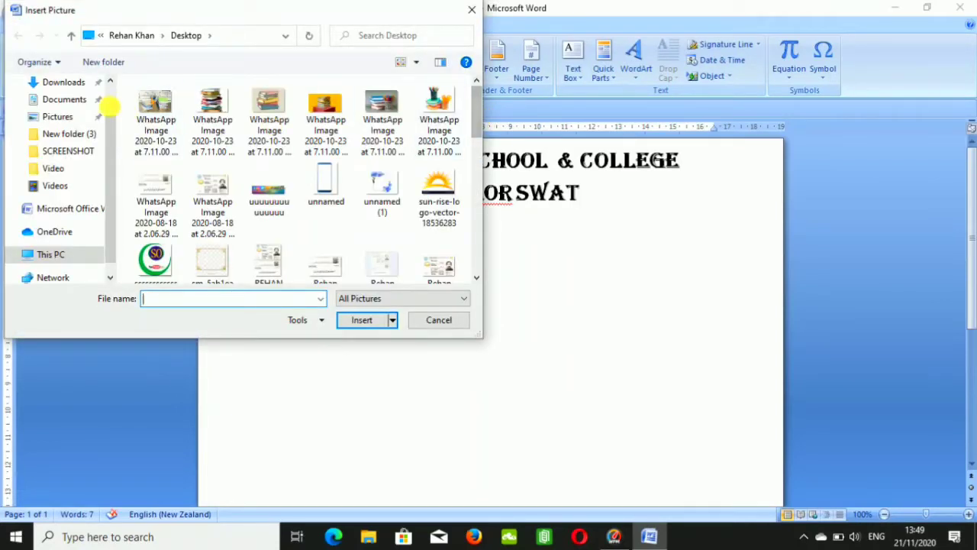
Insert the 2020-11-12_221436 school logo image from the Desktop folder
scroll(96, 107, "up", 2)
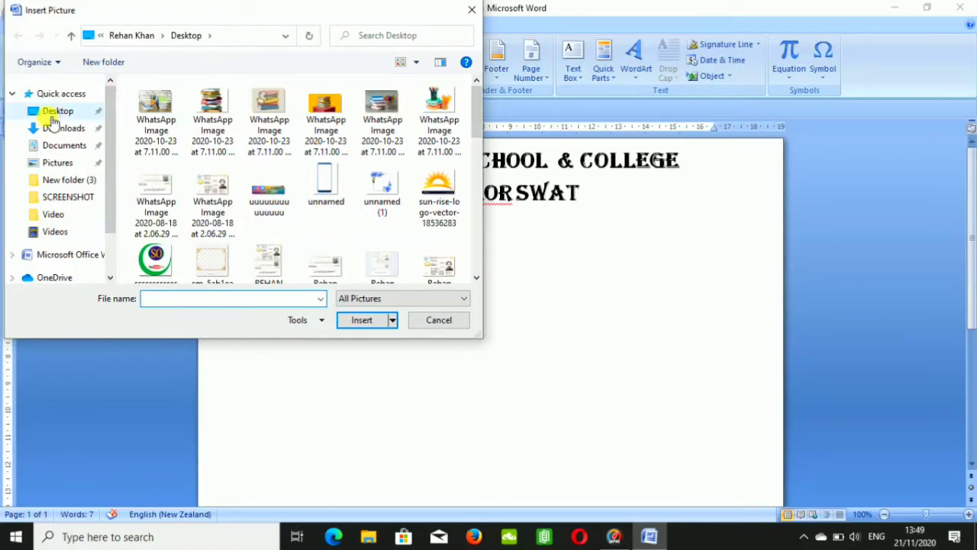
left_click(58, 113)
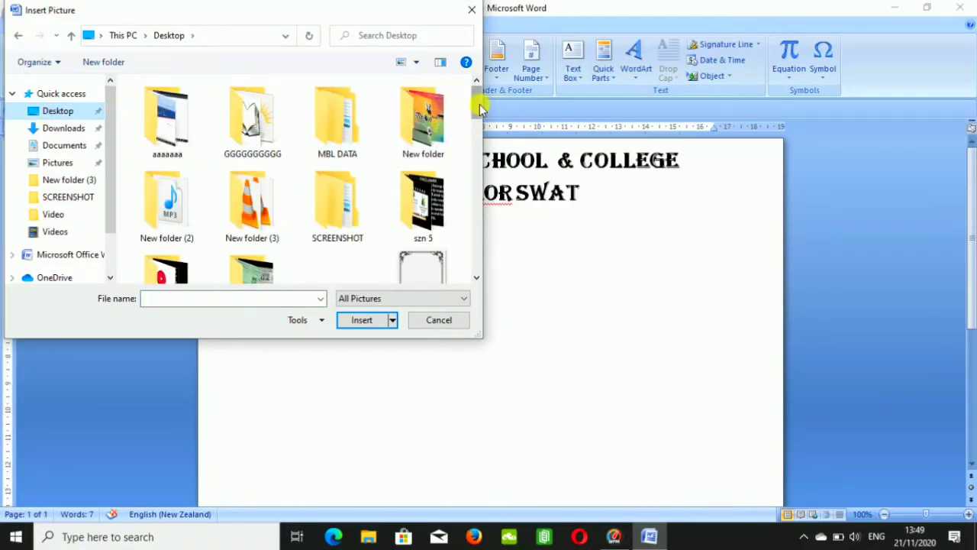
left_click_drag(476, 103, 476, 157)
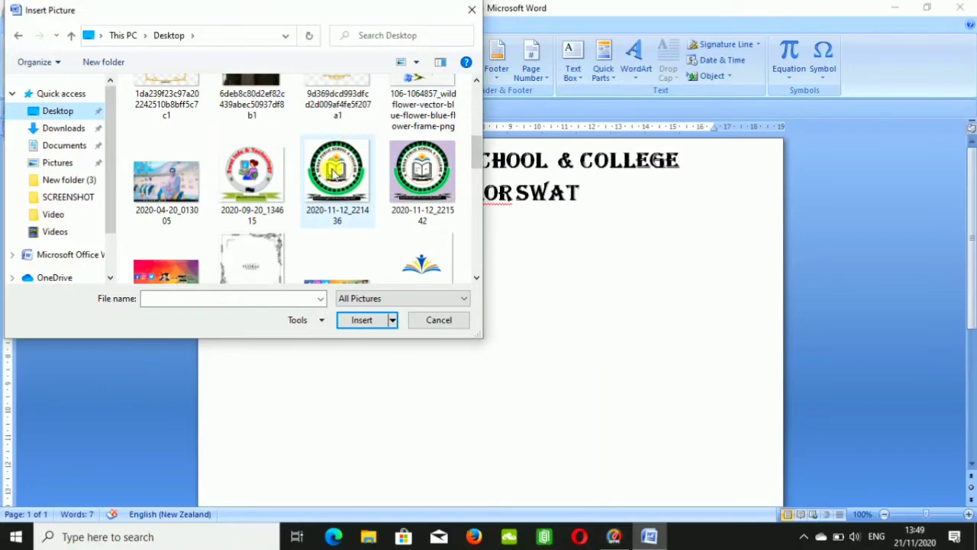
left_click(337, 174)
double_click(336, 170)
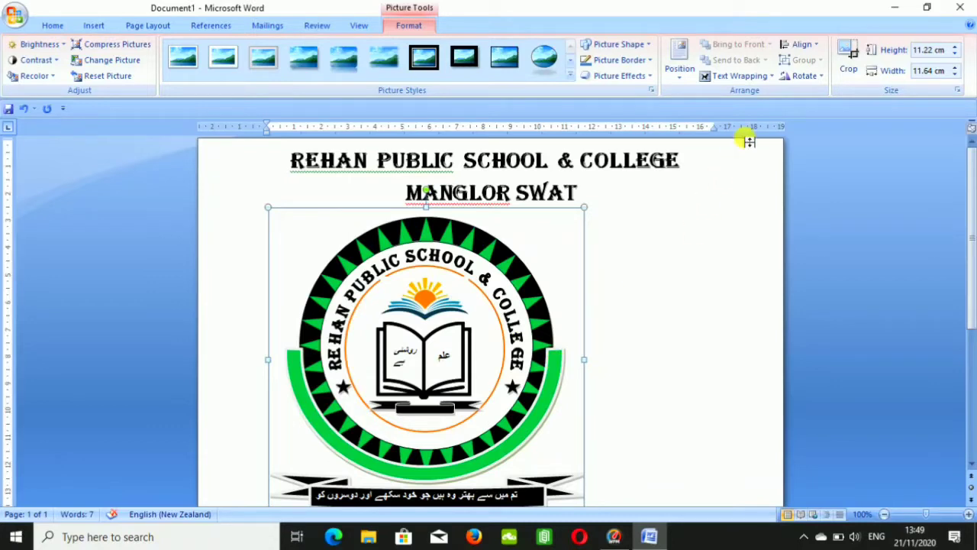
Float the logo in front of text, shrink it to about 2.2 cm, and place it beside the heading
left_click(771, 77)
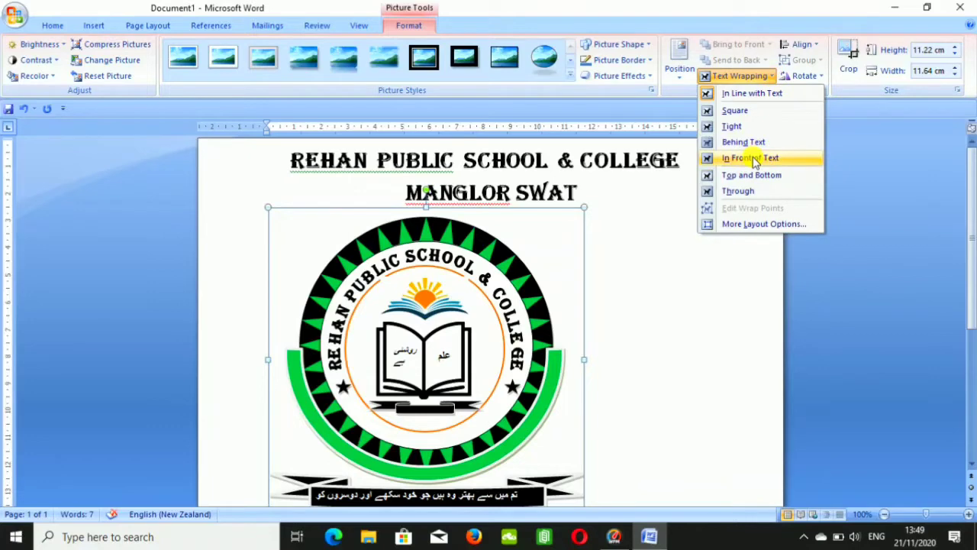
left_click(754, 159)
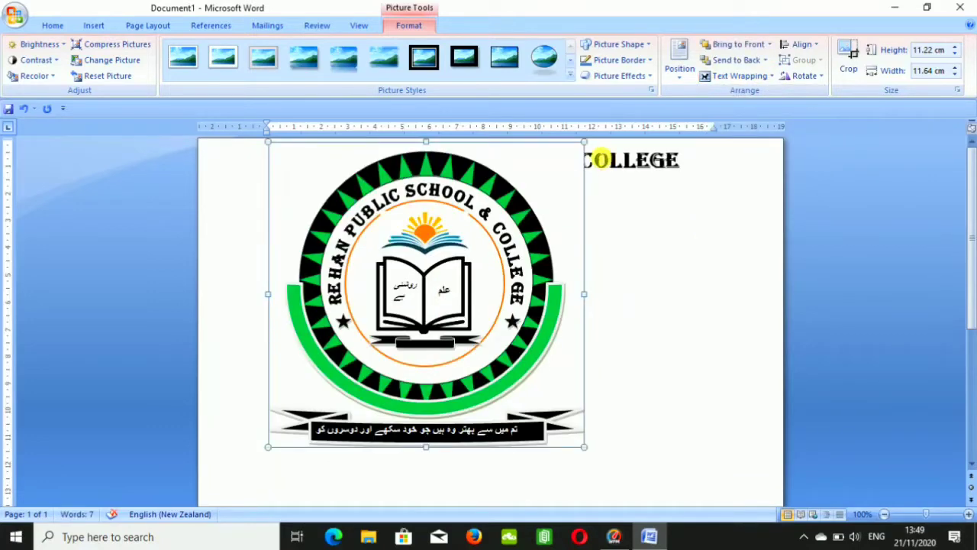
mouse_move(593, 148)
left_mouse_down()
mouse_move(330, 392)
mouse_move(266, 208)
left_mouse_up()
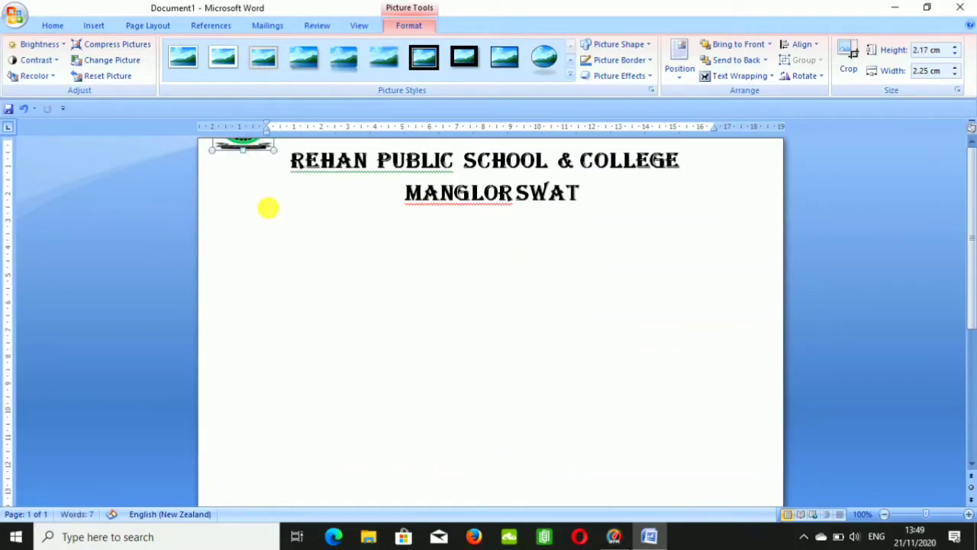
left_click_drag(261, 151, 257, 225)
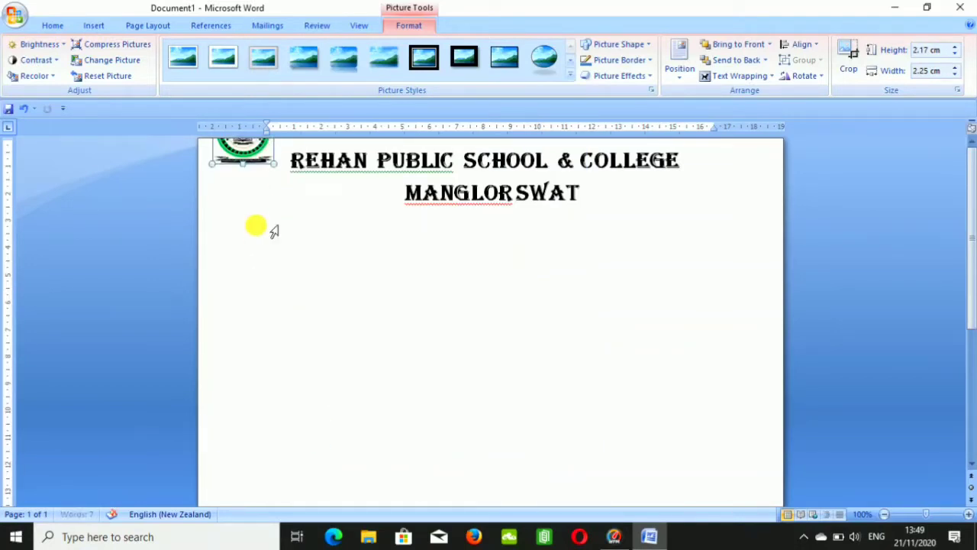
Add a centred 'MID TERM EXAMINATION 2020' line under the heading
left_click(611, 196)
key("Return")
type("M")
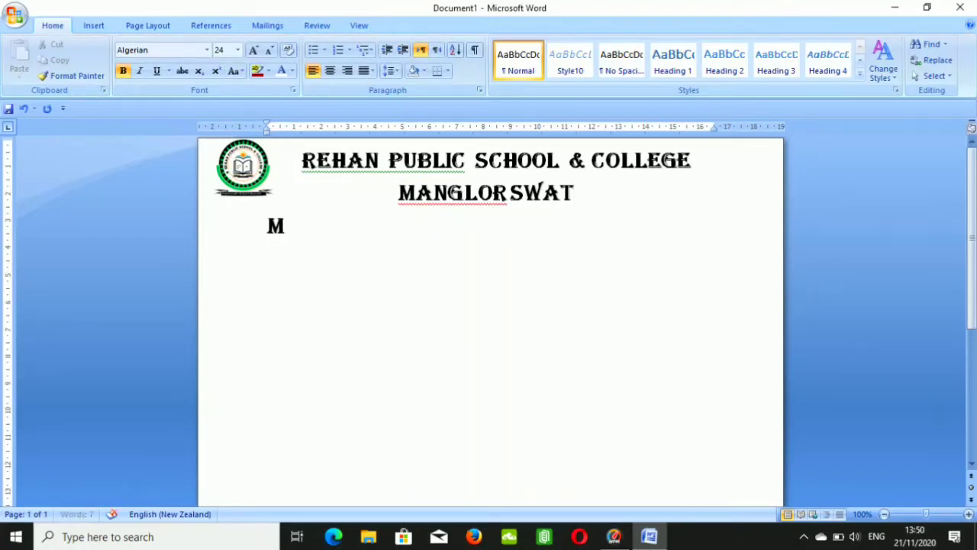
type("ID TERM EXAMINATION ")
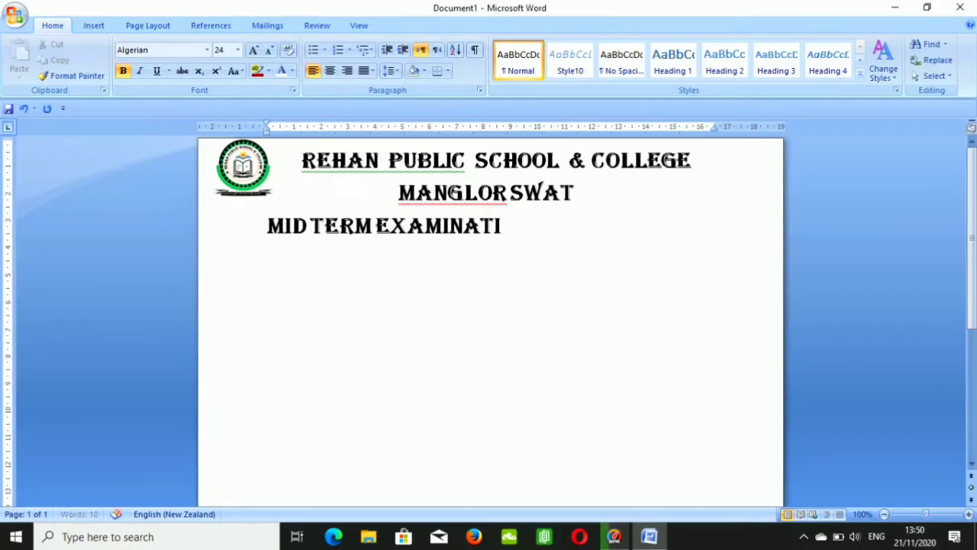
type("20")
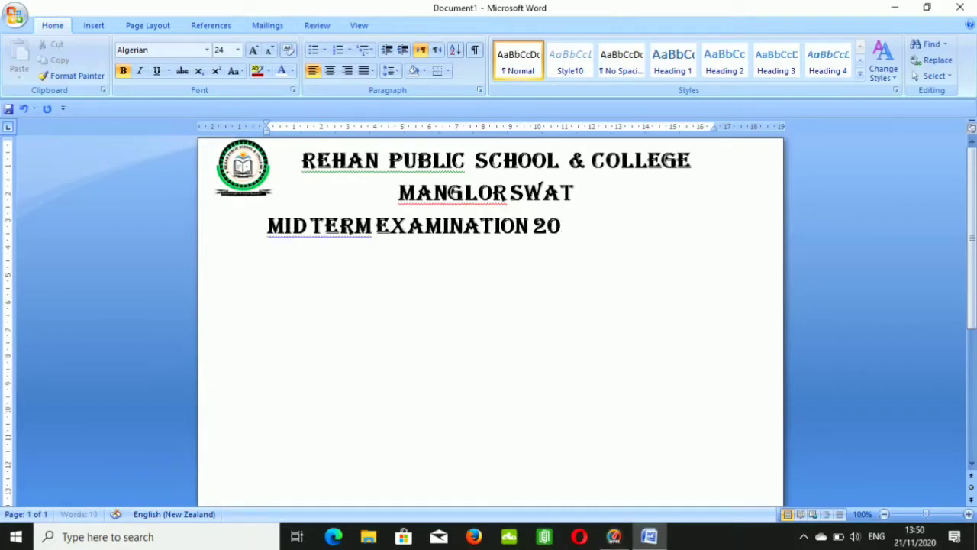
type("20")
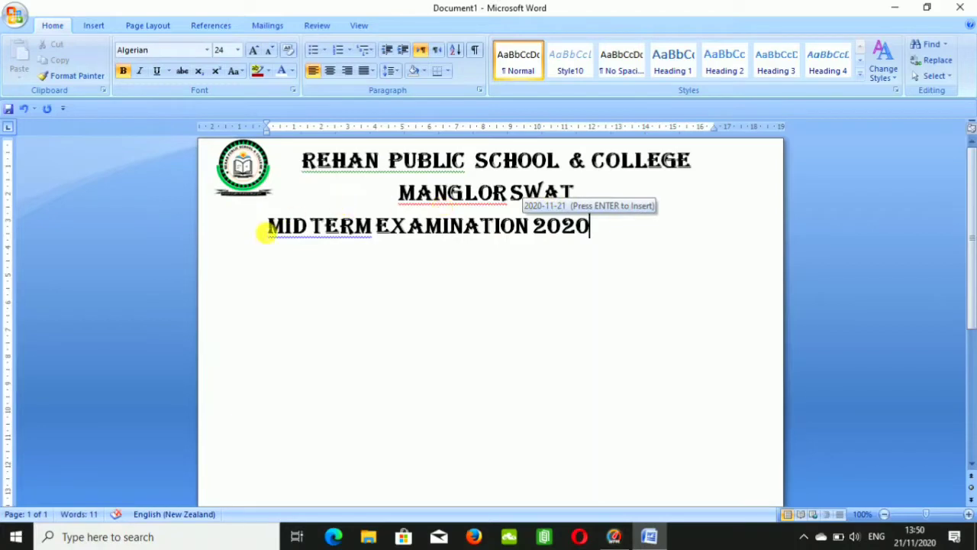
left_click(264, 231)
key("ctrl+e")
Apply Adobe Caslon Pro Bold to the exam line and undo the font change on the title lines
left_click(207, 50)
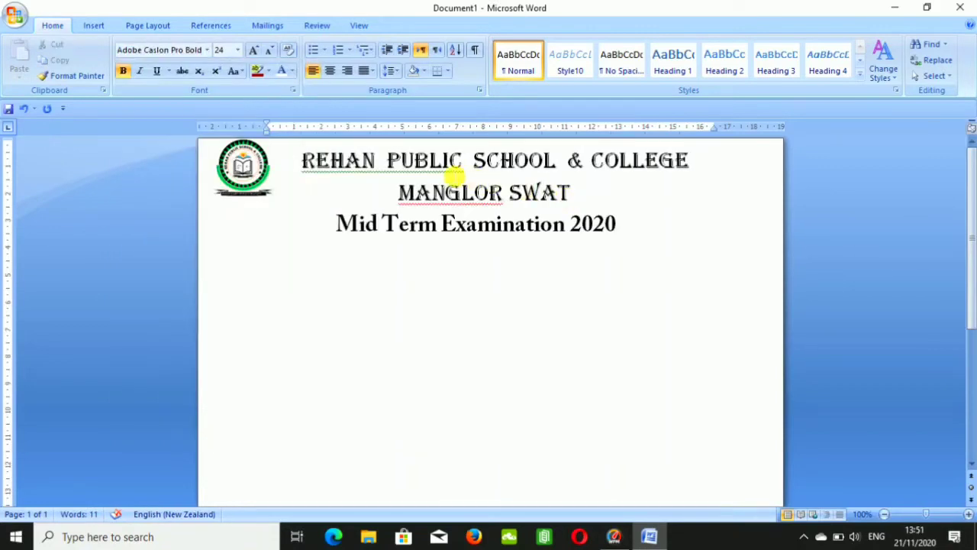
key("ctrl+z")
left_click(602, 194)
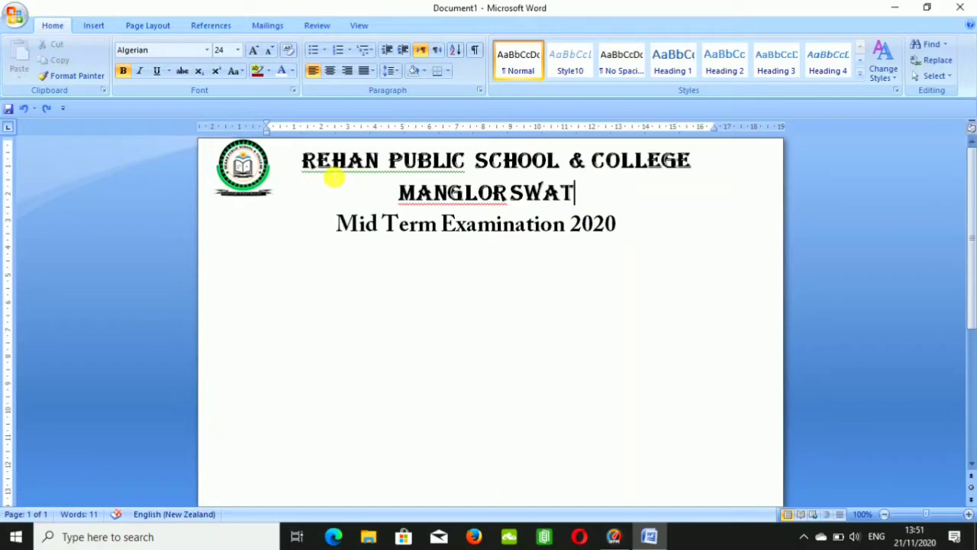
left_click(95, 28)
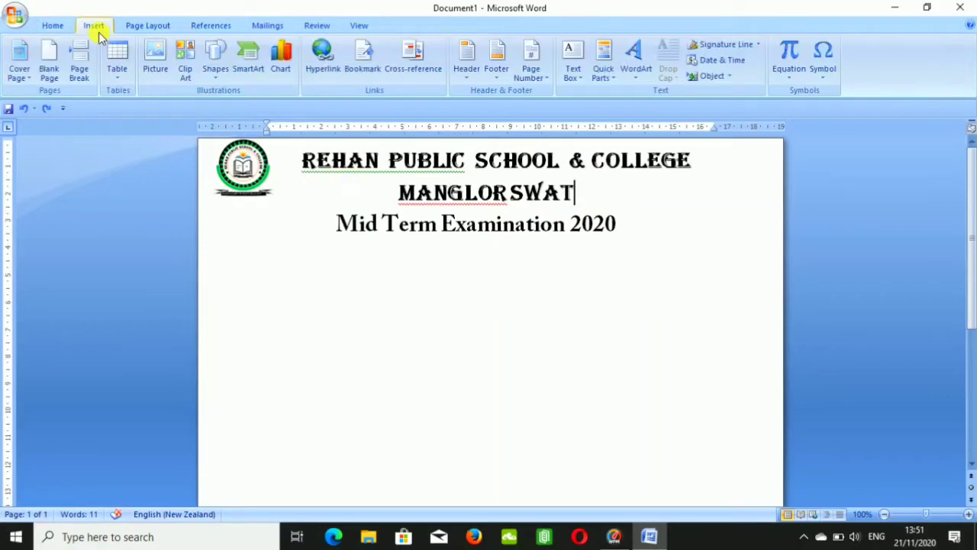
Draw a rectangle covering the whole header area
left_click(217, 69)
left_click(252, 109)
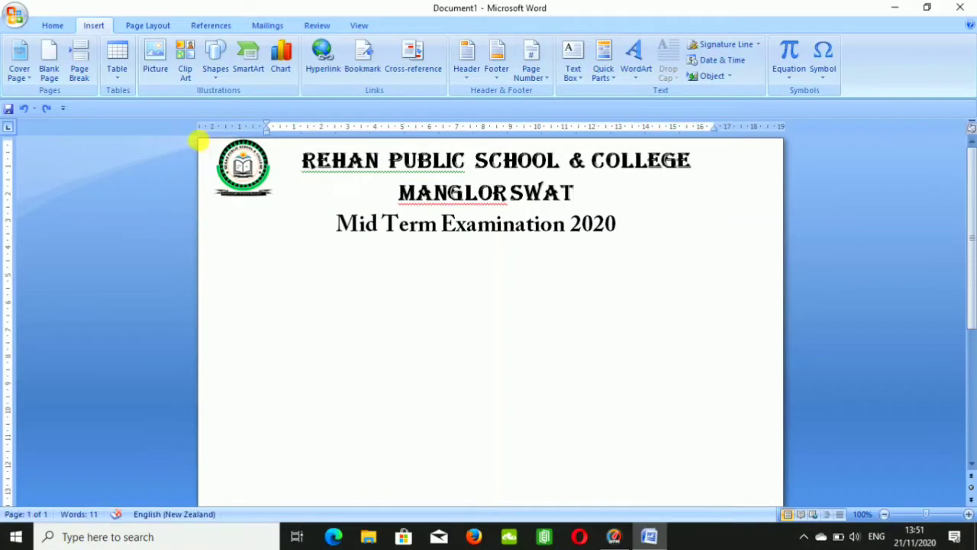
mouse_move(196, 141)
left_mouse_down()
mouse_move(720, 202)
mouse_move(780, 243)
left_mouse_up()
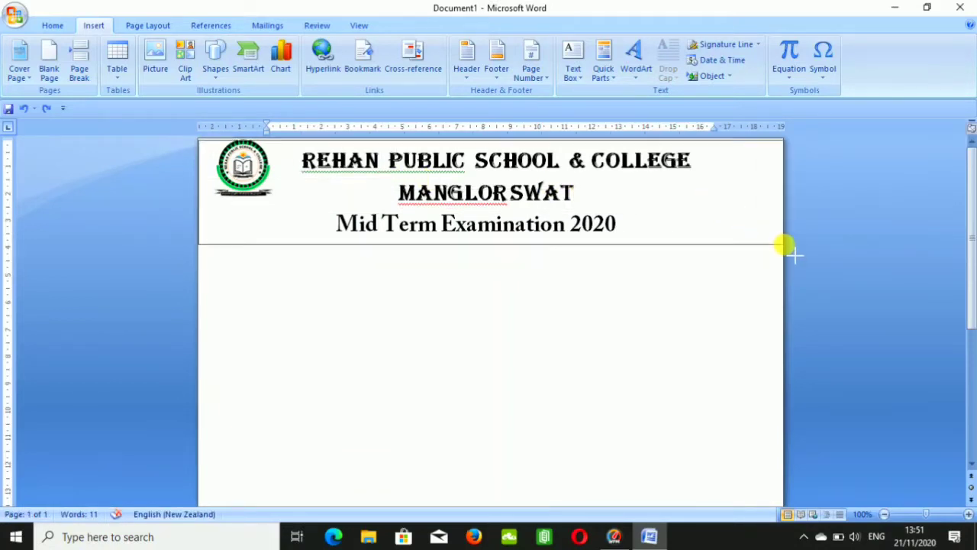
left_click_drag(781, 244, 780, 243)
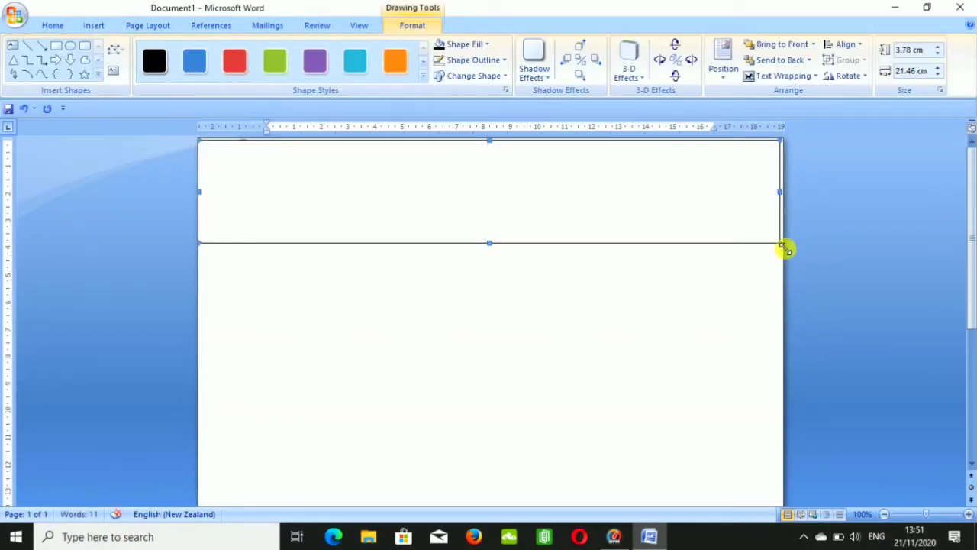
Set the header rectangle's text wrapping to Behind Text
left_click(816, 75)
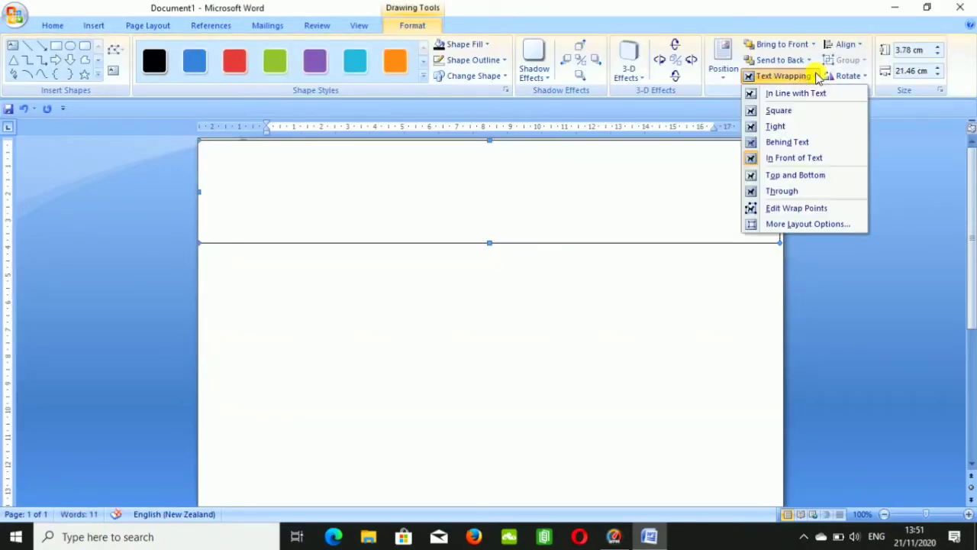
left_click(792, 142)
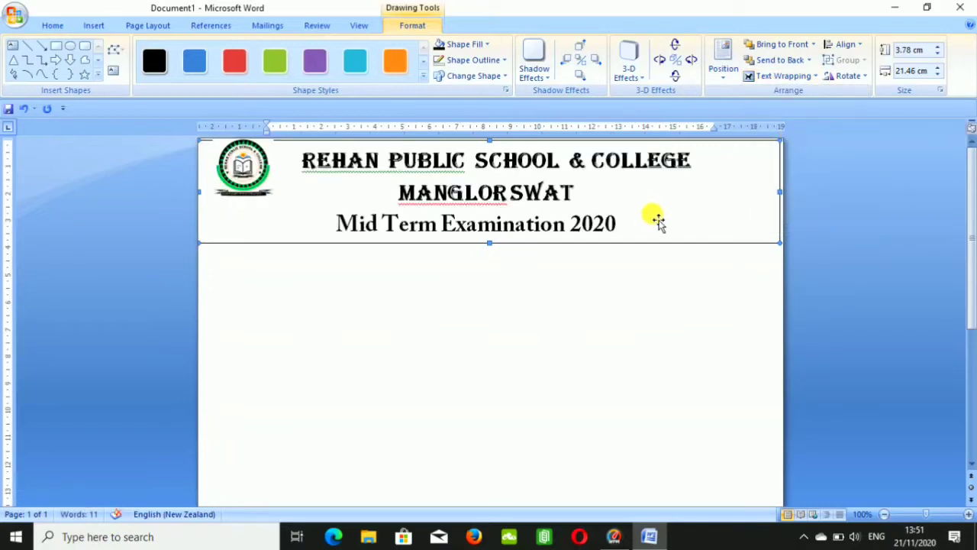
left_click(451, 327)
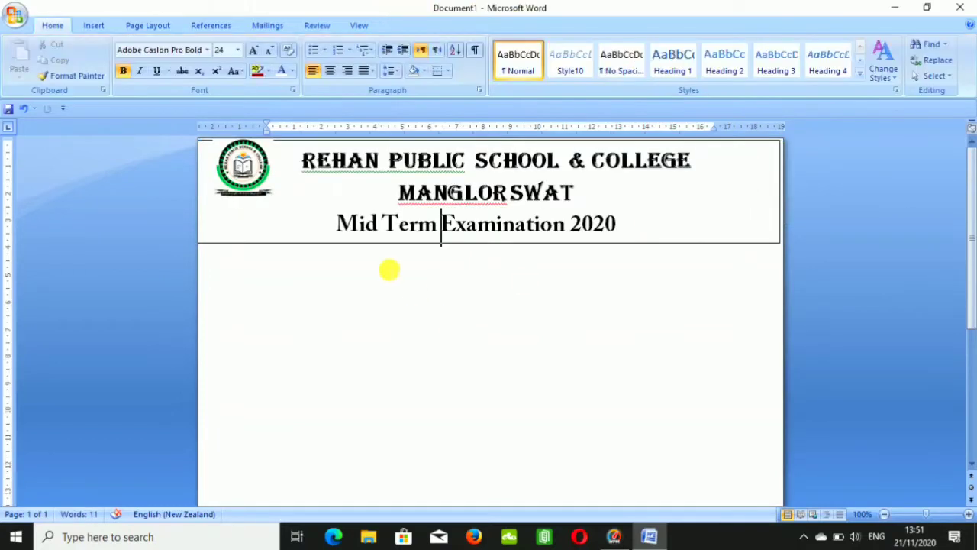
left_click(738, 148)
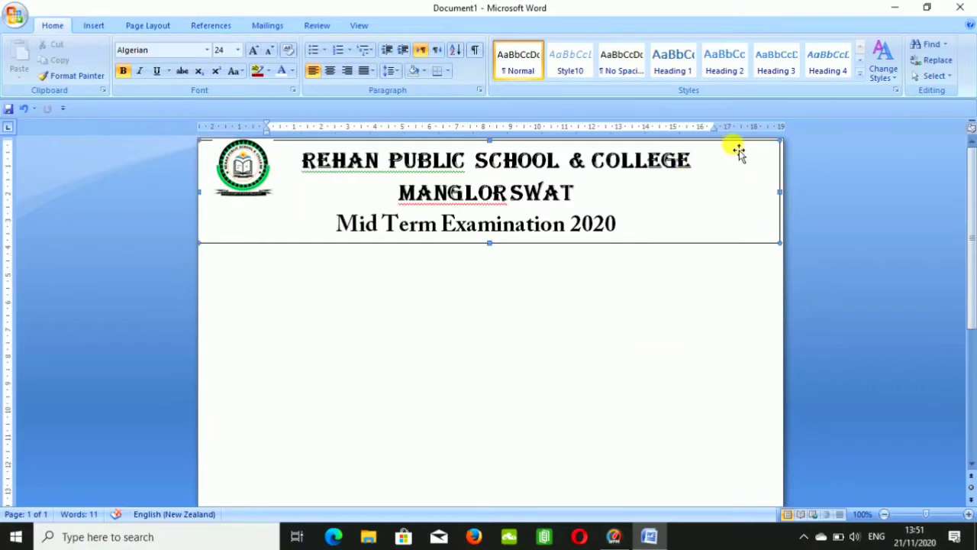
left_click(740, 149)
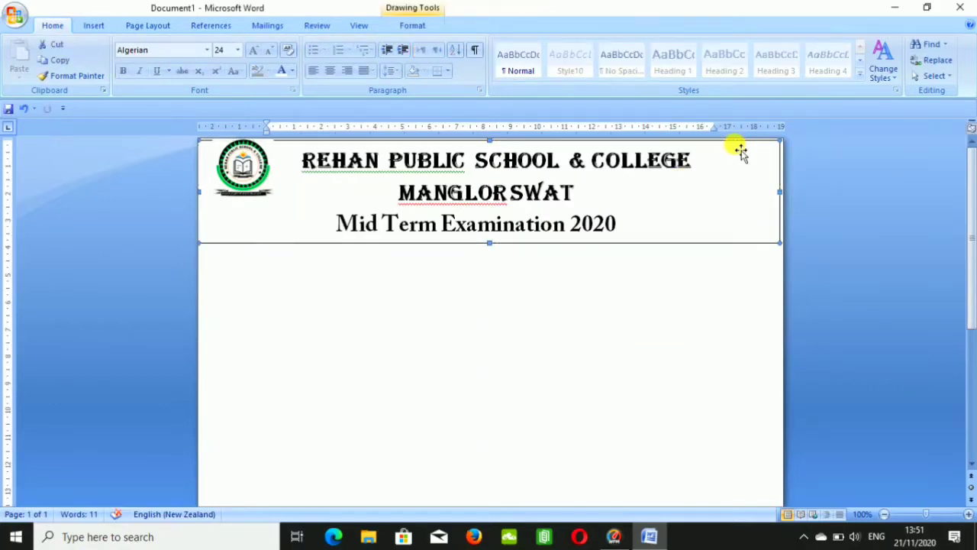
left_click(742, 149)
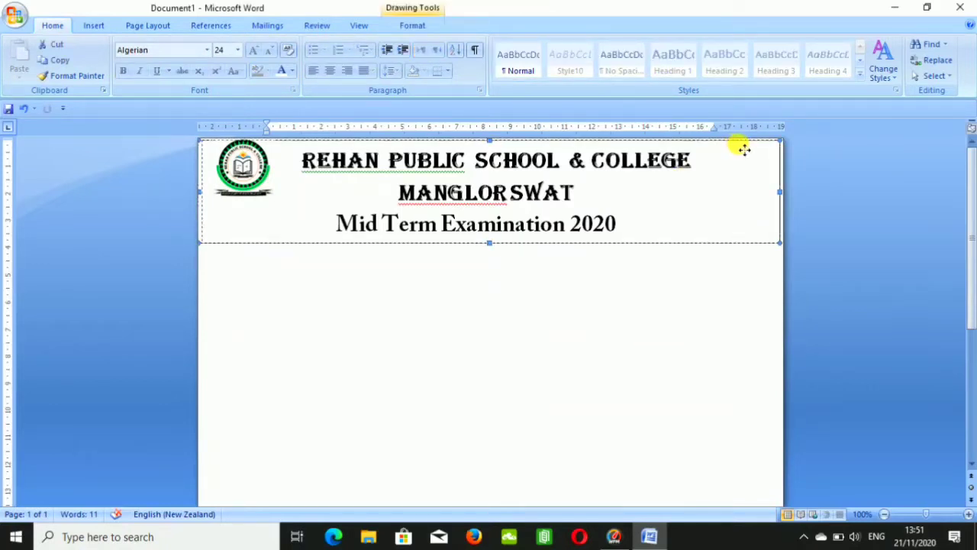
left_click(94, 25)
left_click(573, 62)
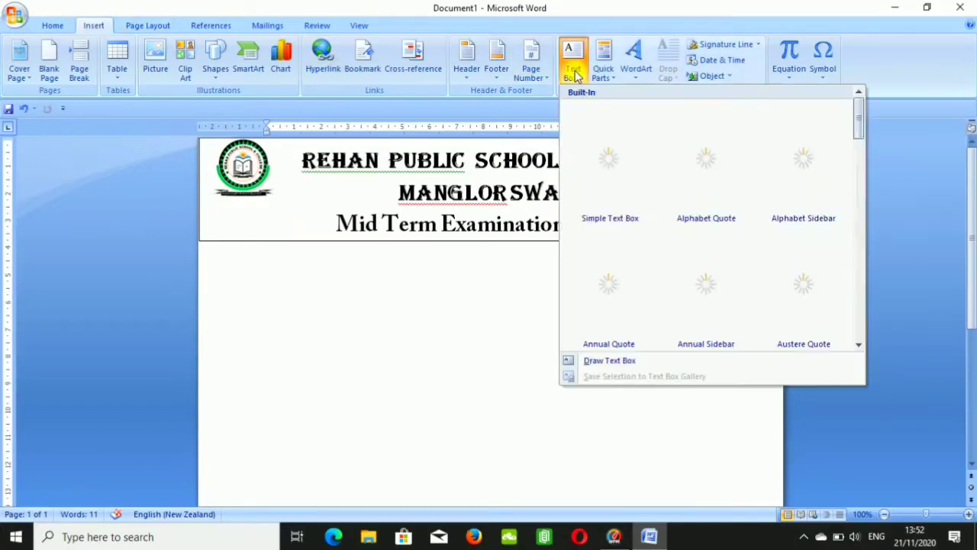
Insert a simple text box holding the Name, class, section, Roll no and Date blanks
left_click(597, 138)
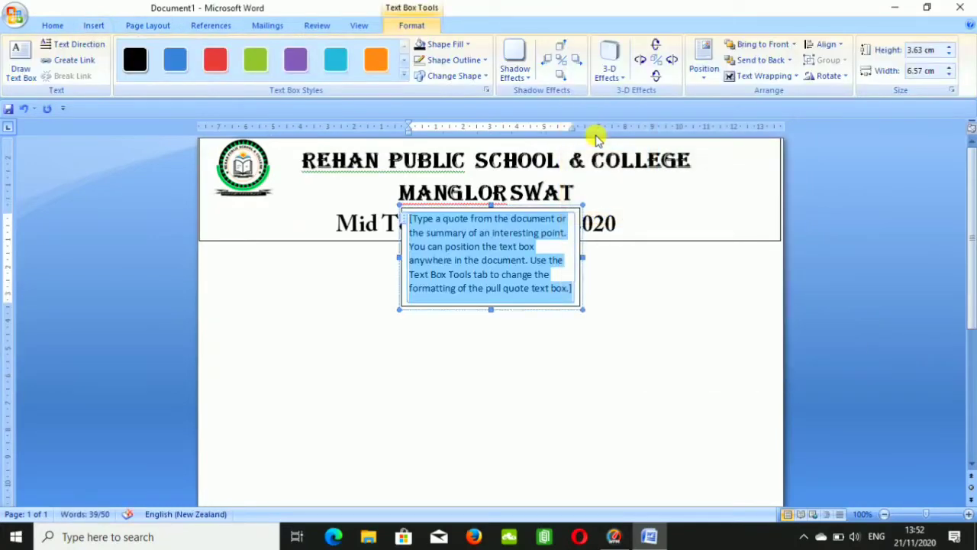
key("Delete")
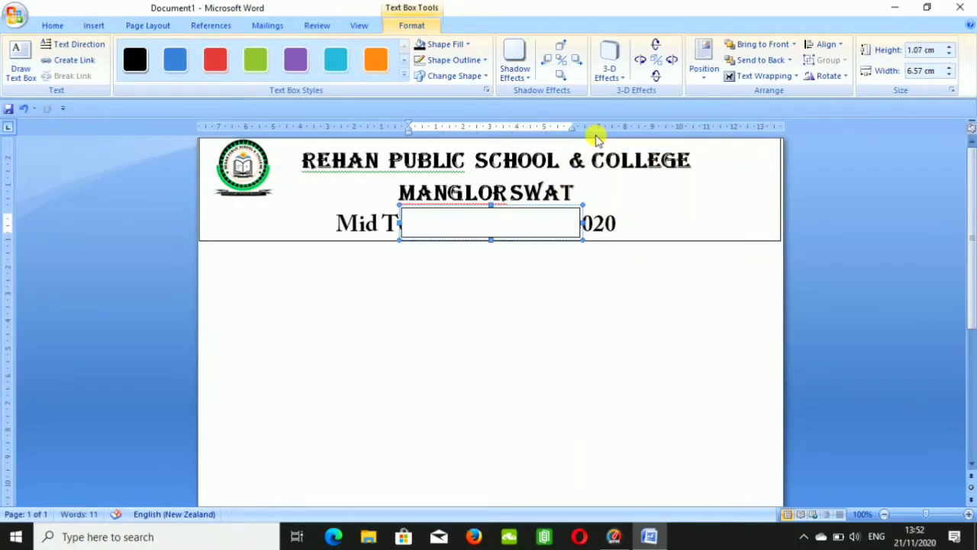
key("ctrl+v")
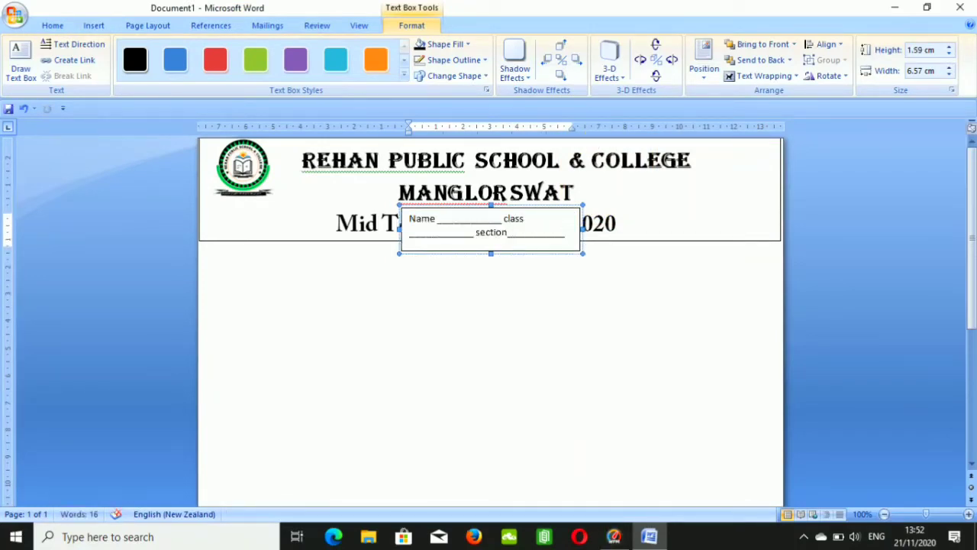
key("Return")
type("Roll")
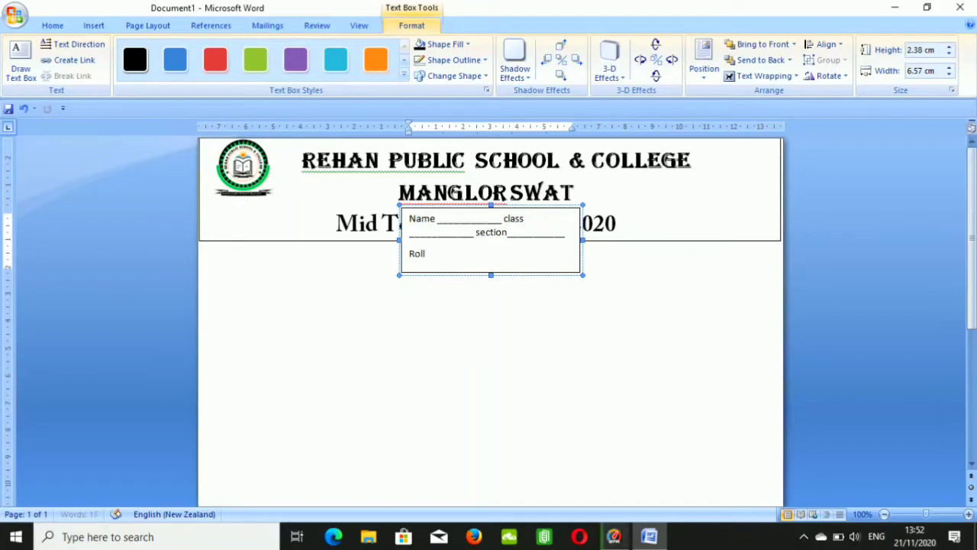
type(" no __________")
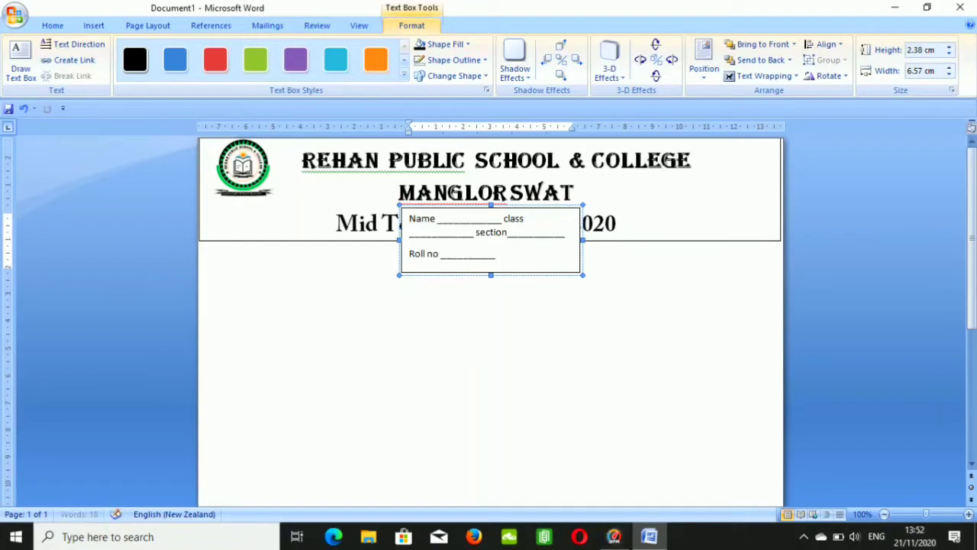
type(" Date____________")
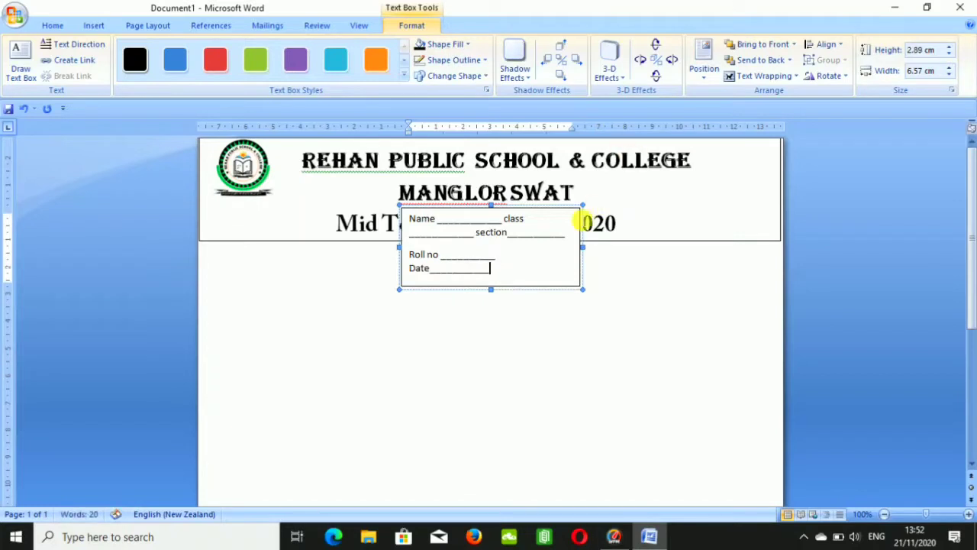
Move the text box below the header and widen it across the page
left_click_drag(575, 211, 420, 278)
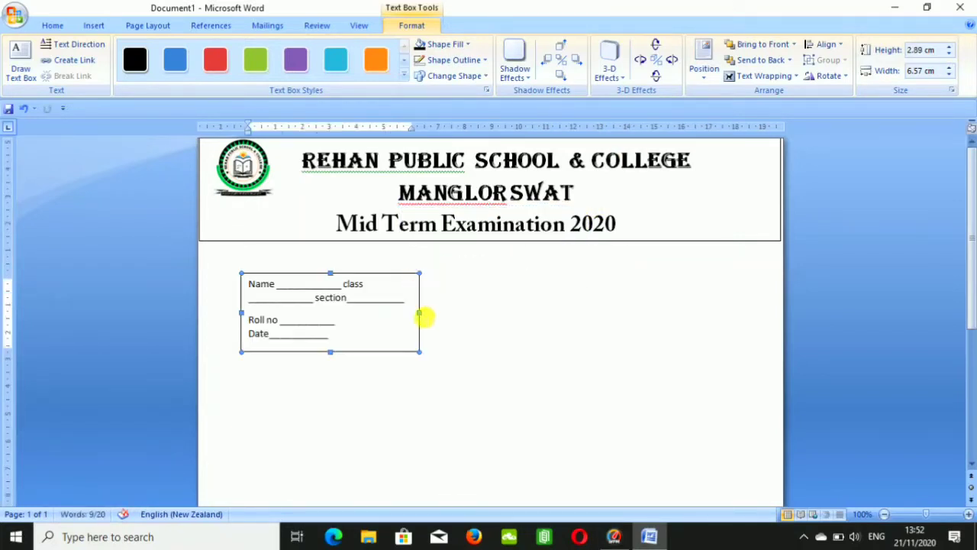
left_click_drag(420, 312, 759, 310)
left_click(561, 297)
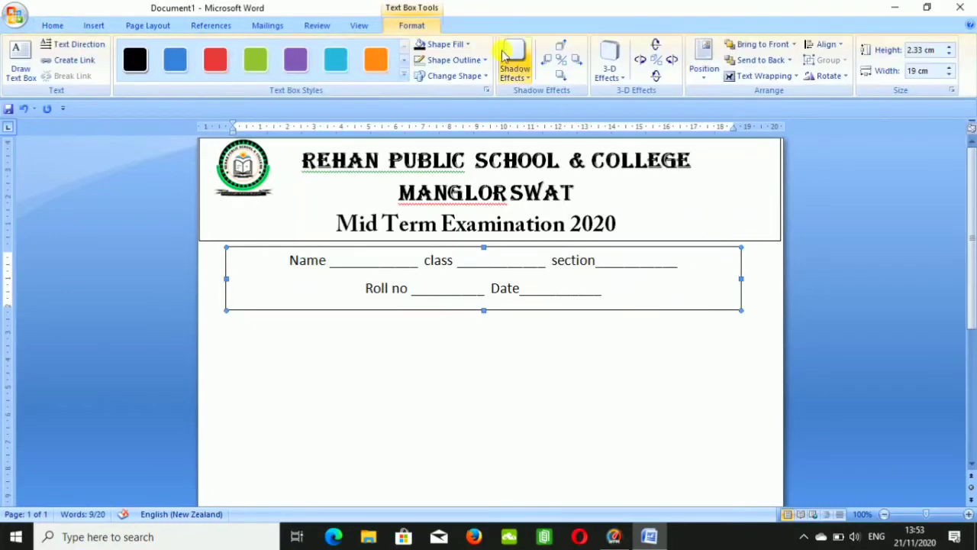
left_click(474, 61)
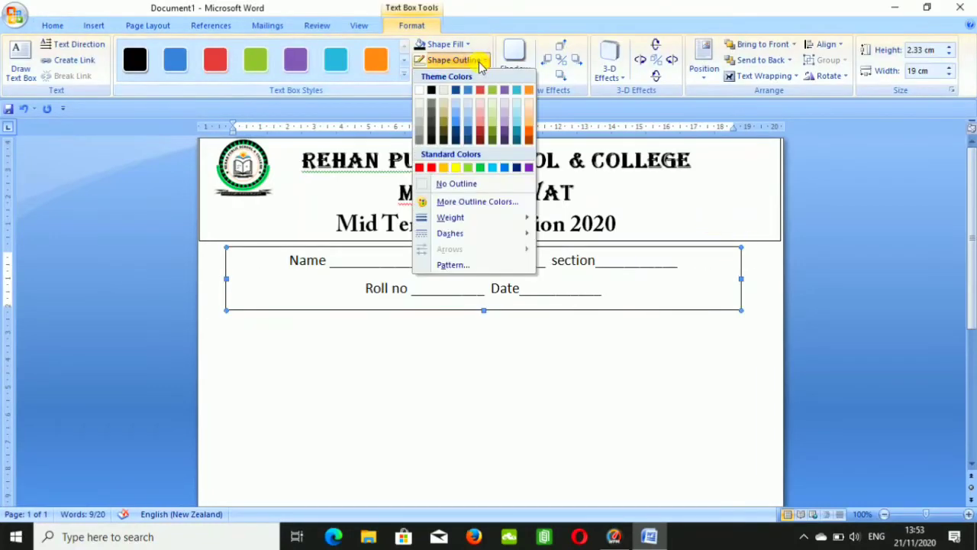
Set the student details box to No Outline and pick a smaller font size for MANGLOR SWAT
left_click(467, 183)
left_click(583, 378)
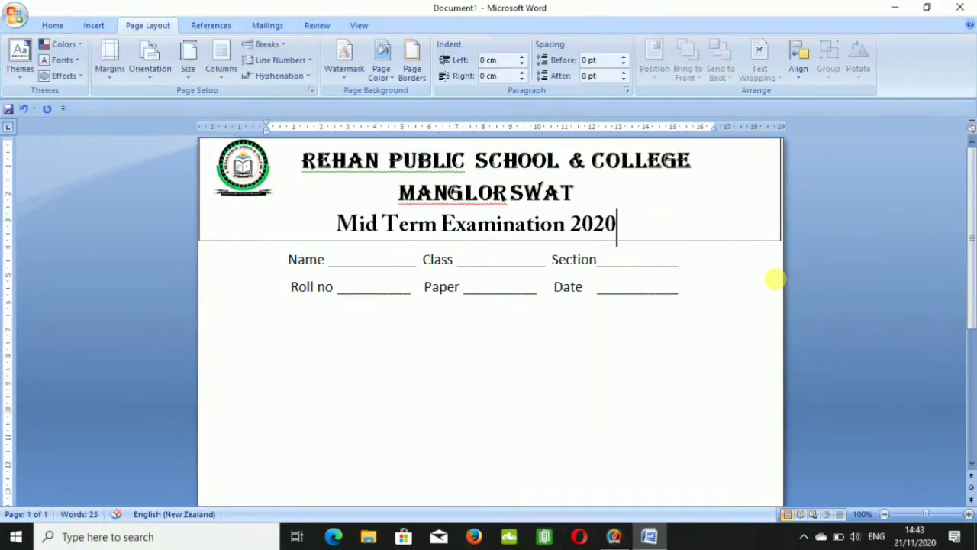
left_click_drag(583, 200, 398, 197)
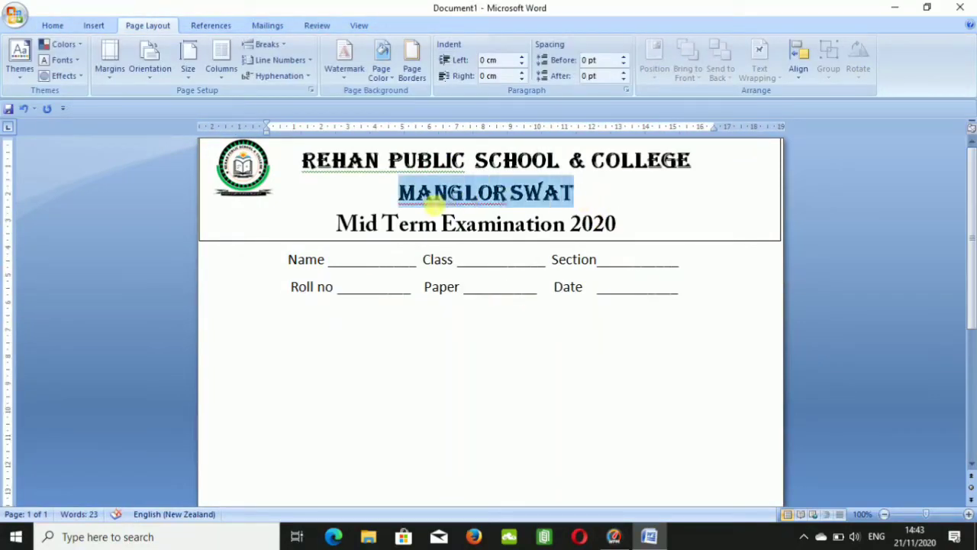
left_click(60, 26)
left_click(239, 51)
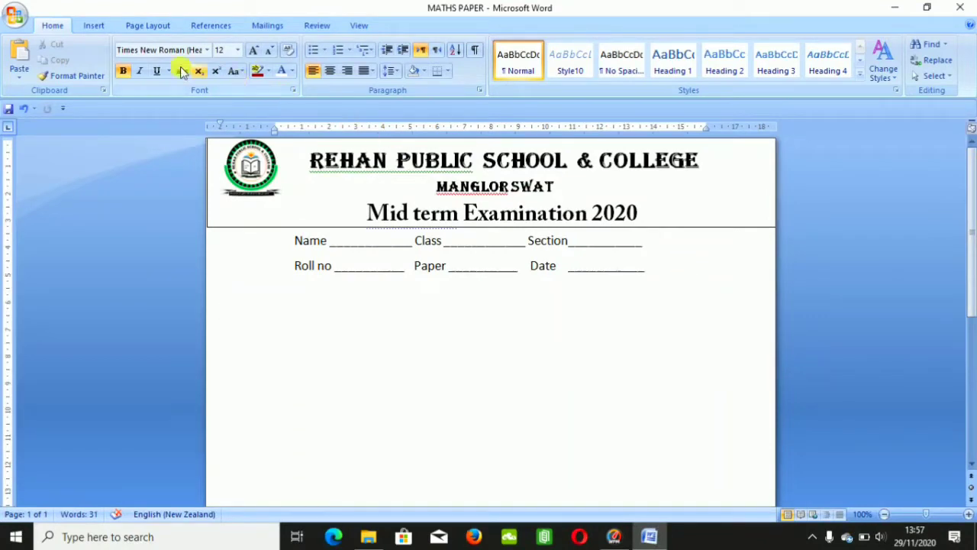
Draw a callout right of the Name line reading Time allowed: 3 hours, Marks: 100, Paper: Maths
left_click(95, 29)
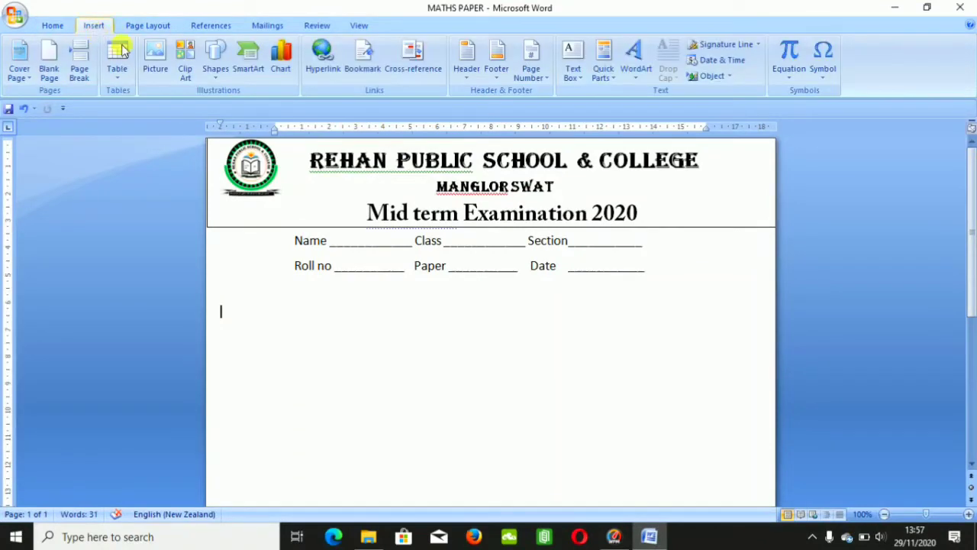
left_click(215, 69)
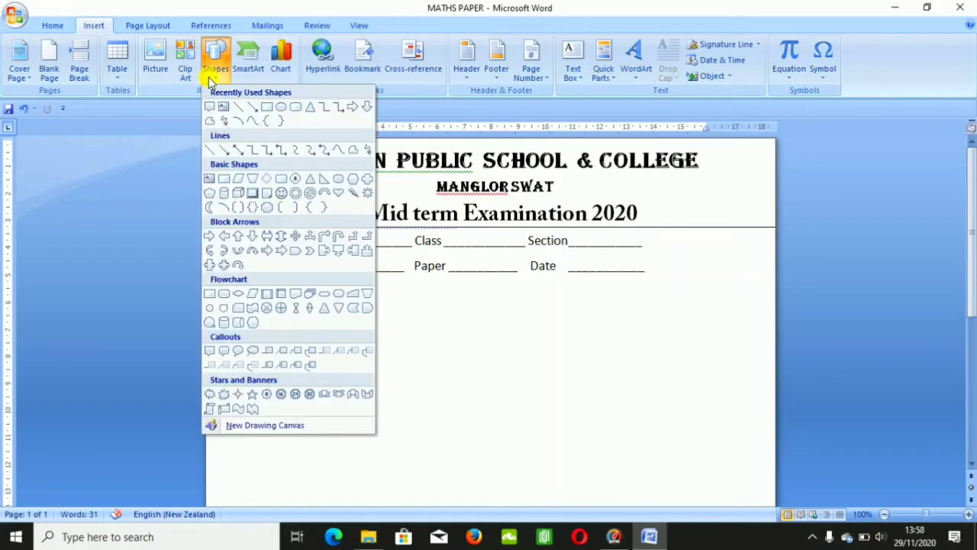
left_click(210, 353)
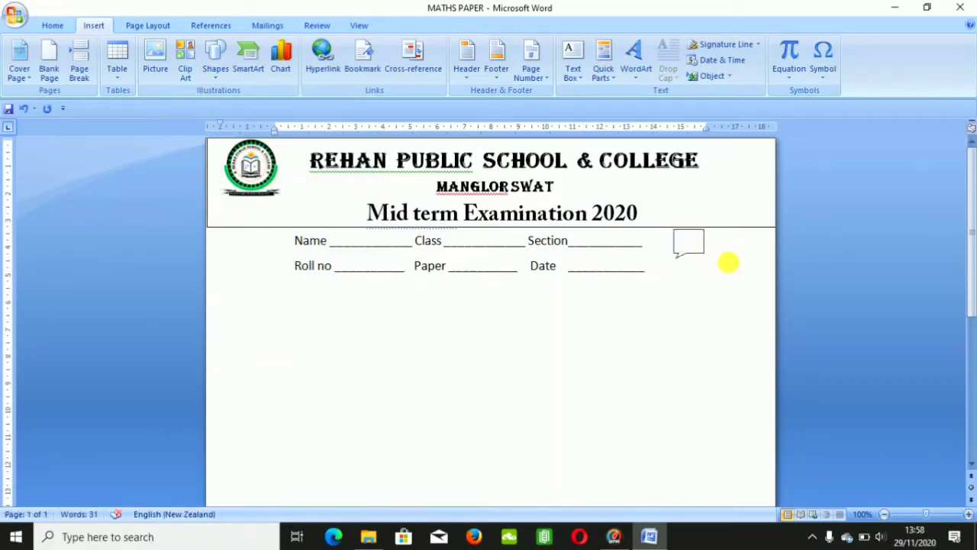
left_click_drag(674, 229, 711, 267)
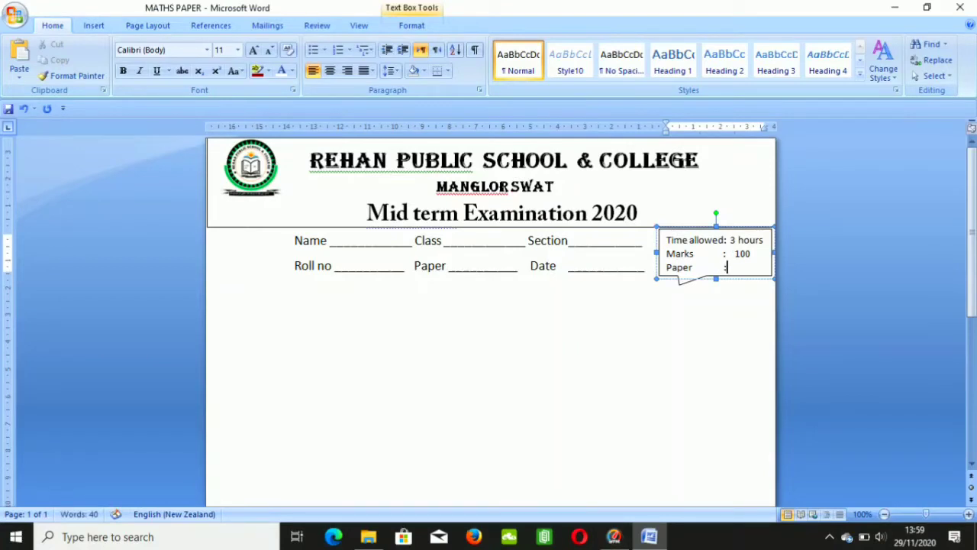
key("Caps_Lock")
type(" M")
key("Caps_Lock")
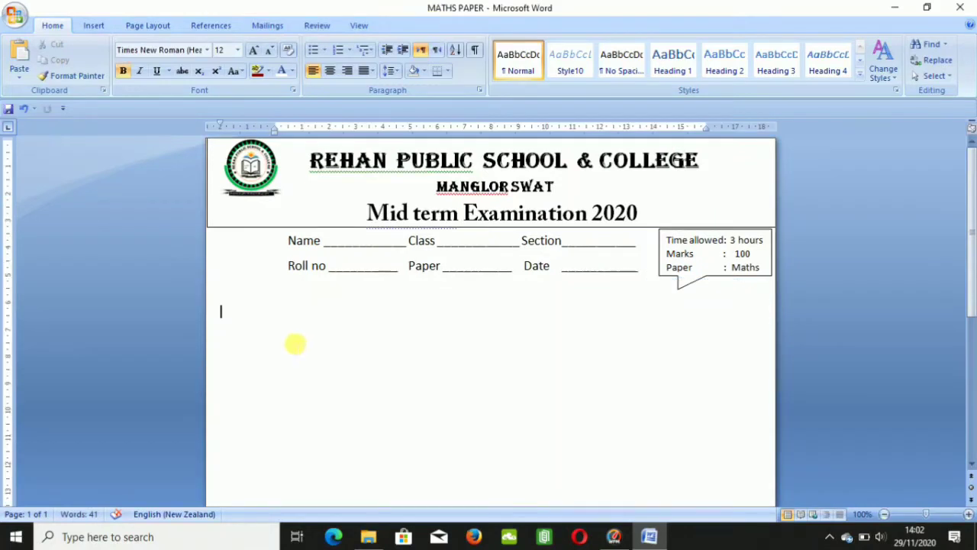
Type the bold question 'Q1. Write the numbers from 1 to 10' below the header details
type("Q 1. Write rhe")
key("BackSpace")
type("the numbers ")
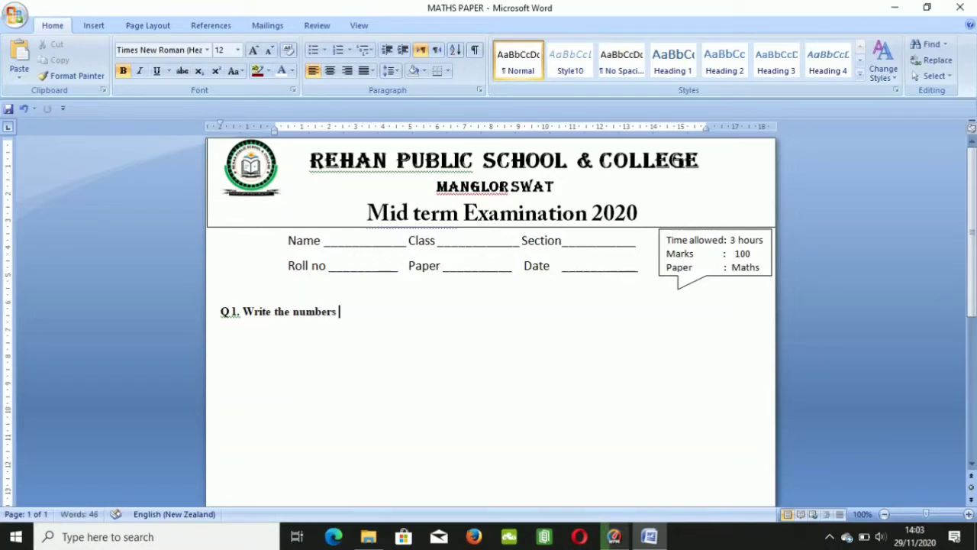
type("from 1 to 10")
key("Return")
left_click(94, 25)
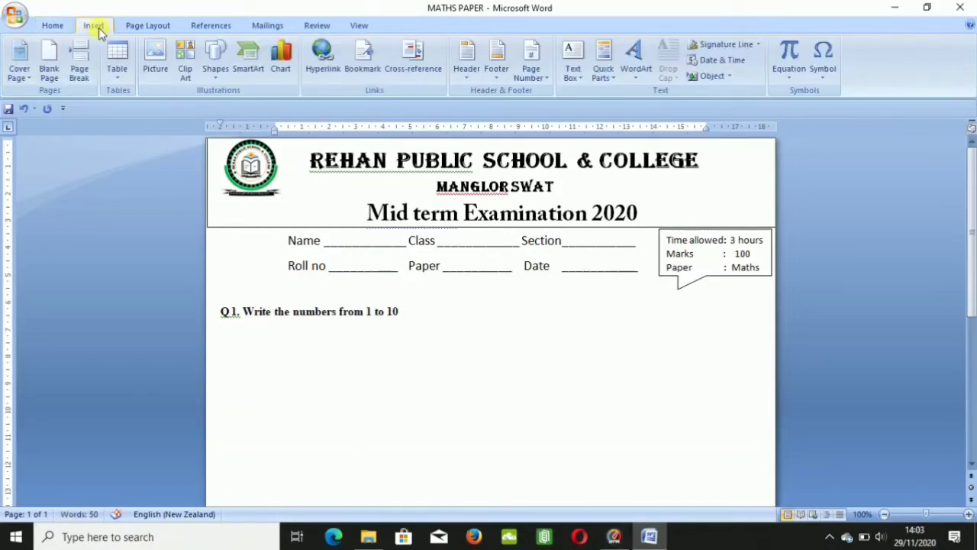
left_click(118, 76)
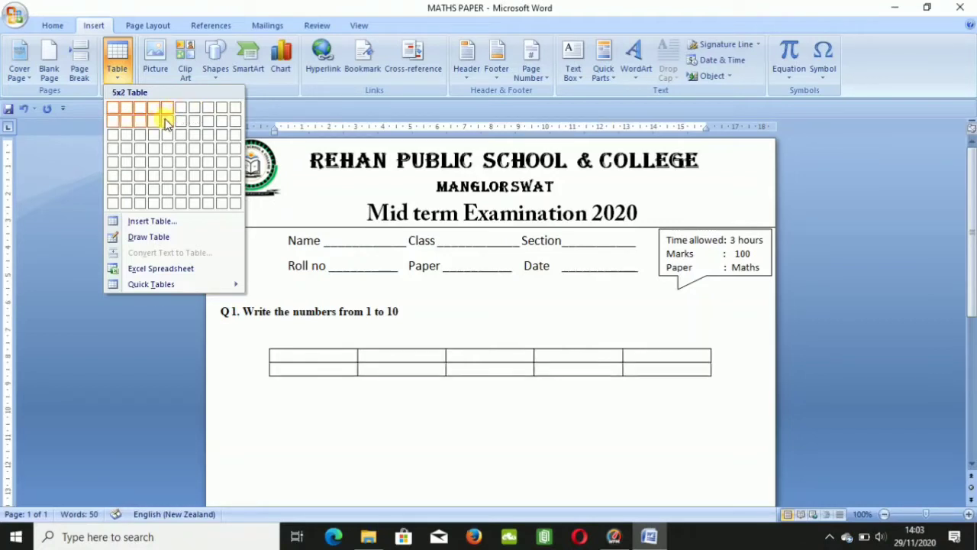
Insert a 5x2 answer table under Q1 and drag its bottom edge down to make the rows taller
left_click(166, 122)
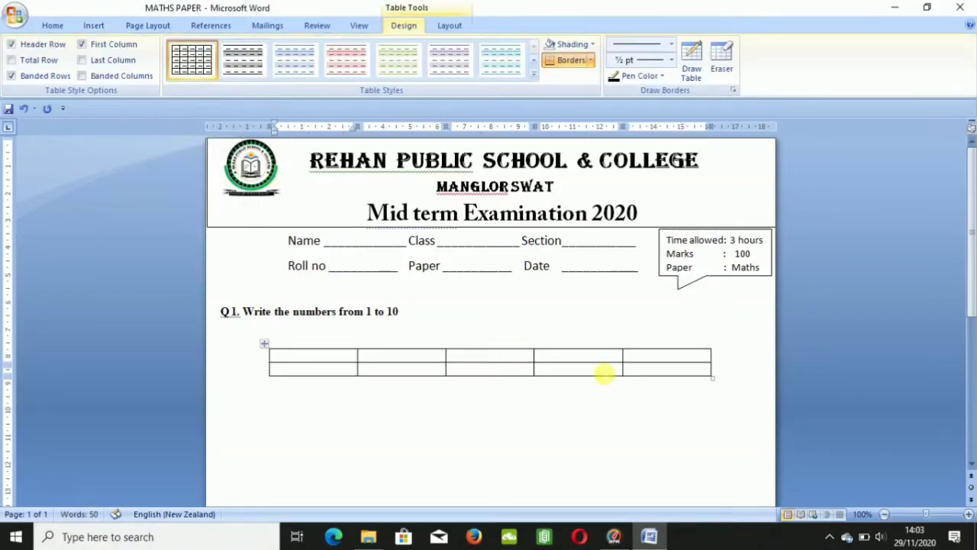
left_click_drag(712, 378, 712, 412)
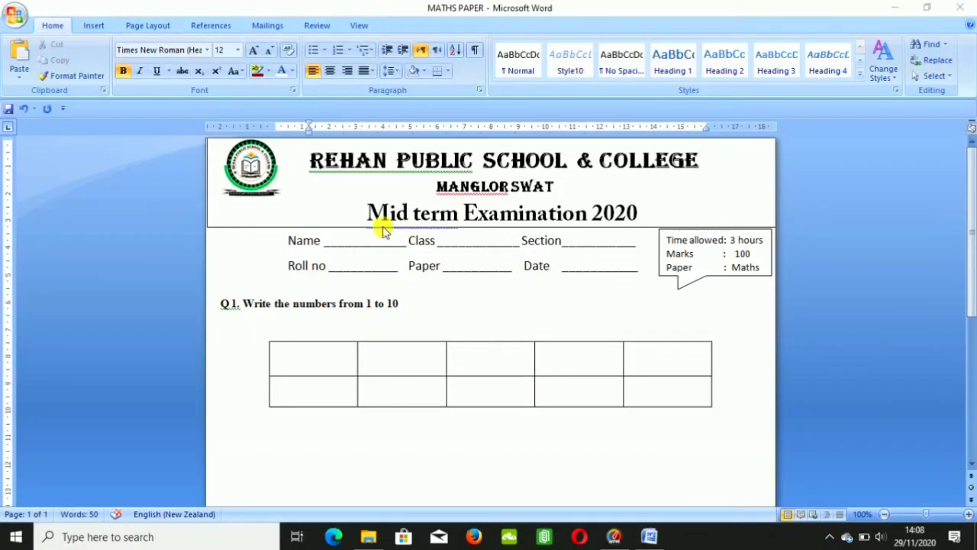
left_click(94, 27)
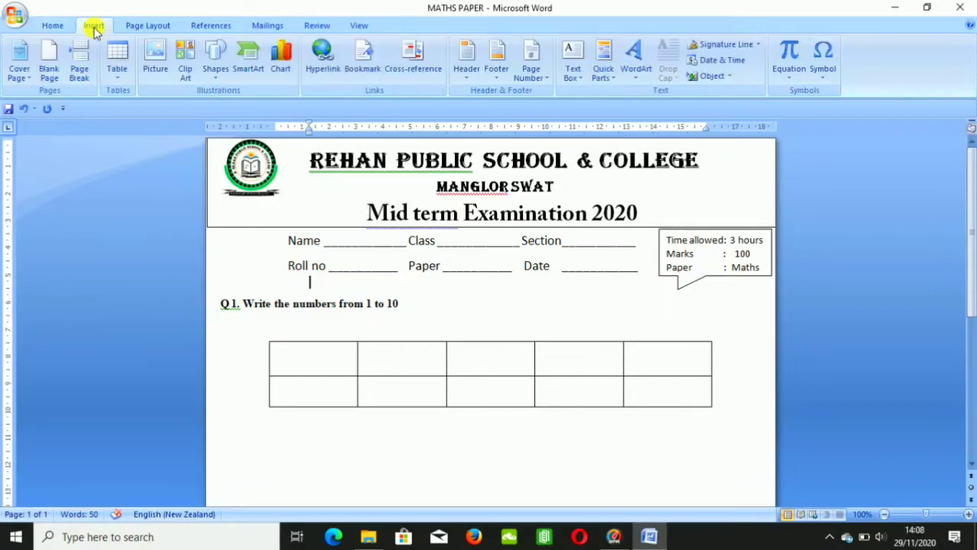
Draw a horizontal line across the page above Q1
left_click(217, 77)
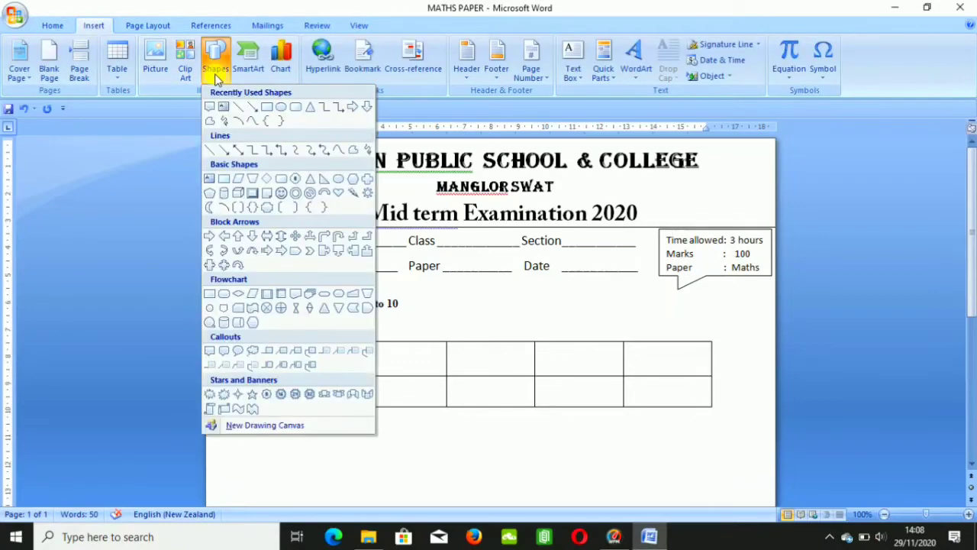
left_click(242, 109)
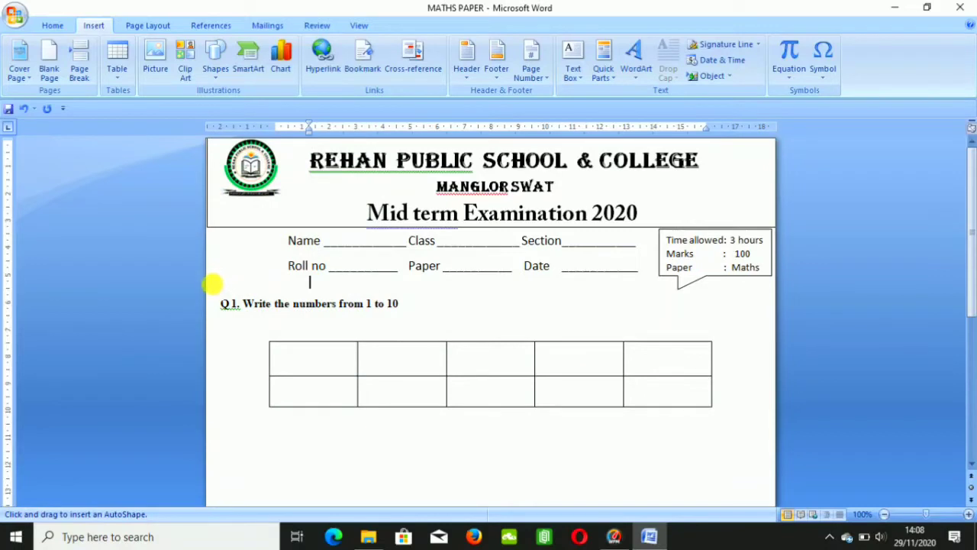
left_click_drag(208, 282, 769, 285)
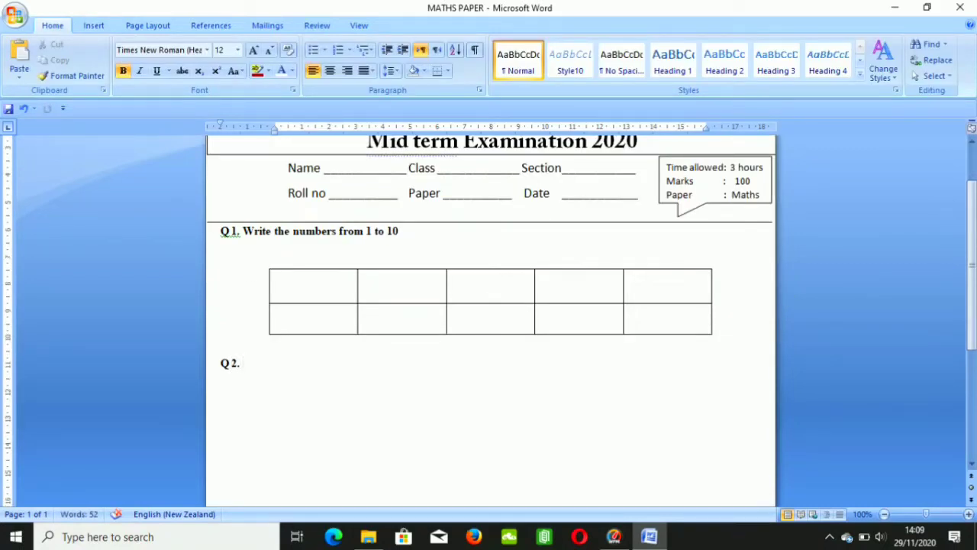
Type Q2 'write the numbers from 1 to 10 in words.' and add a full stop after Q1
type("write")
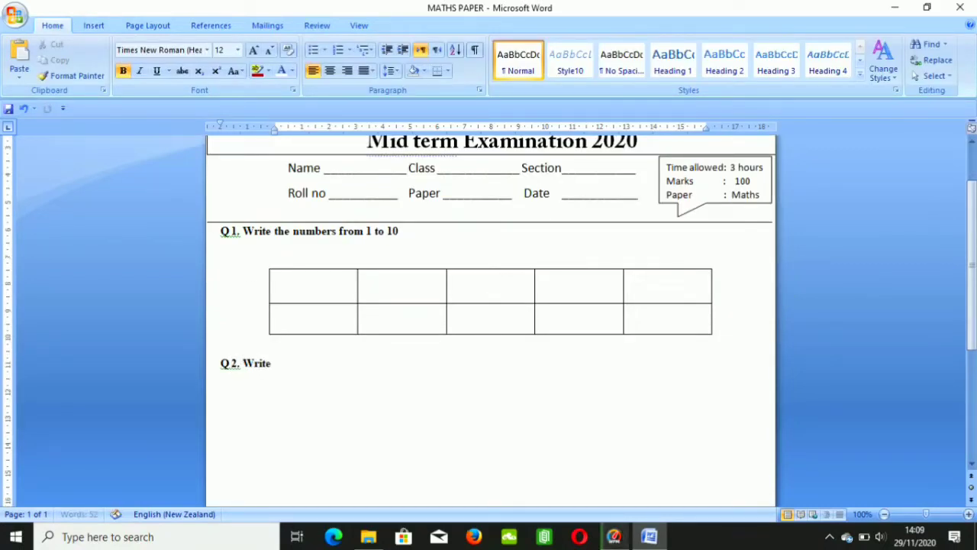
type(" the numbers from 1 to 10 ui")
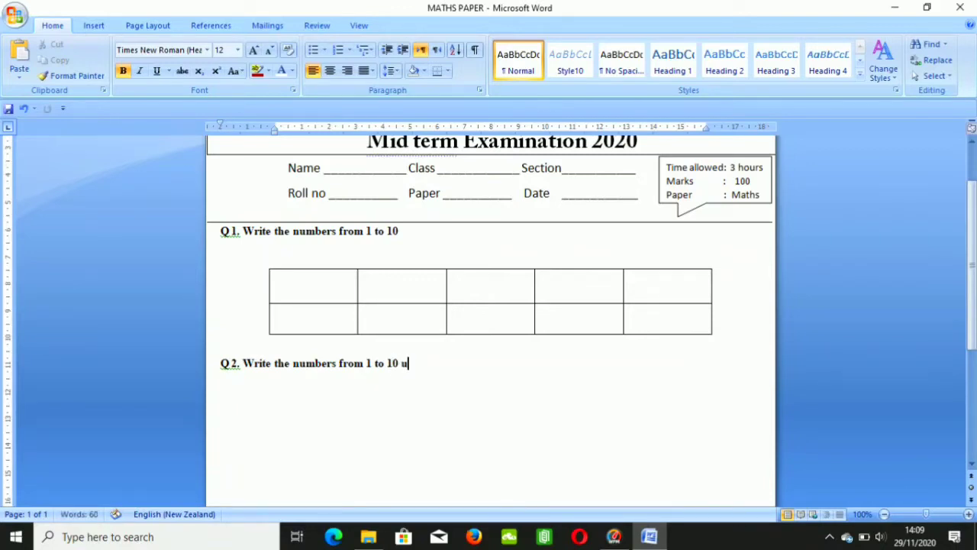
key("BackSpace")
type("in words.")
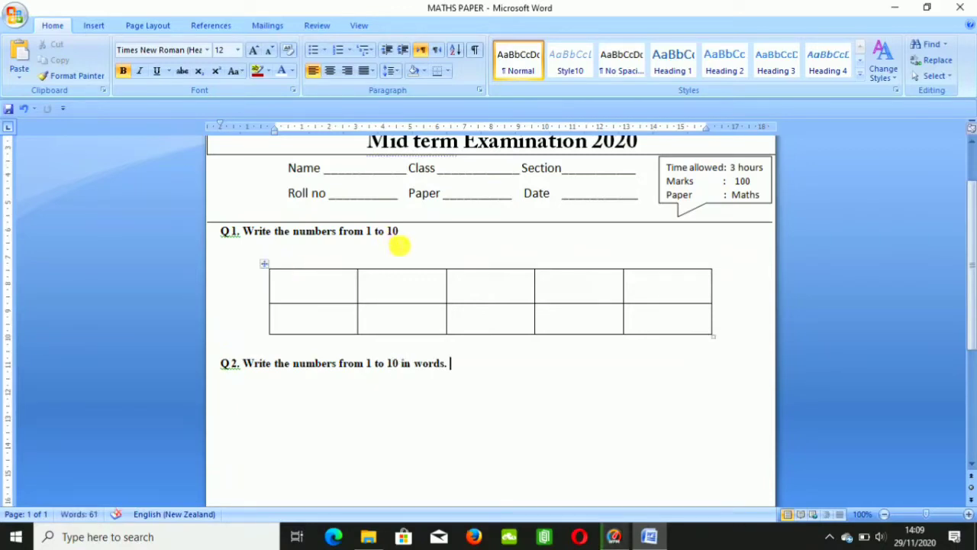
left_click(407, 241)
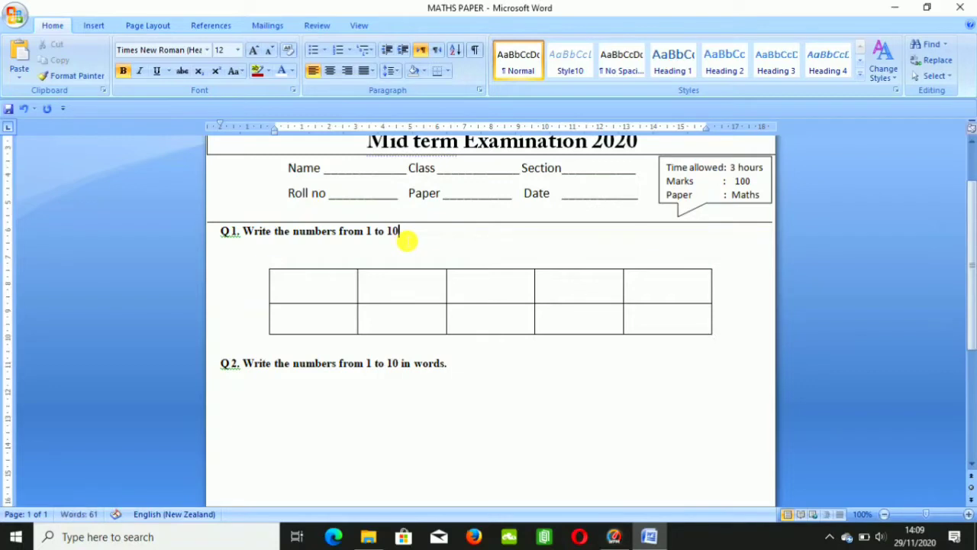
type(".")
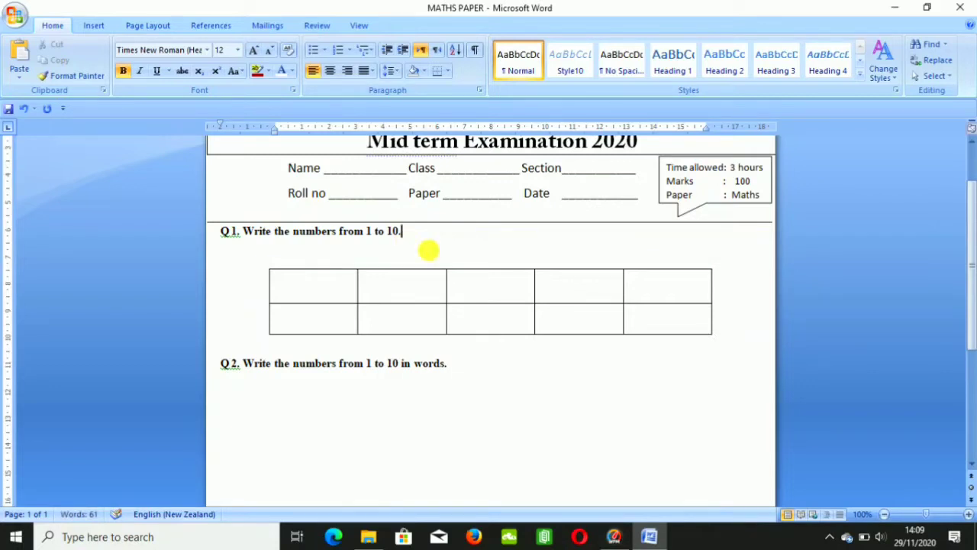
Start a new line below Q2 and draw a small rectangle there
left_click(473, 372)
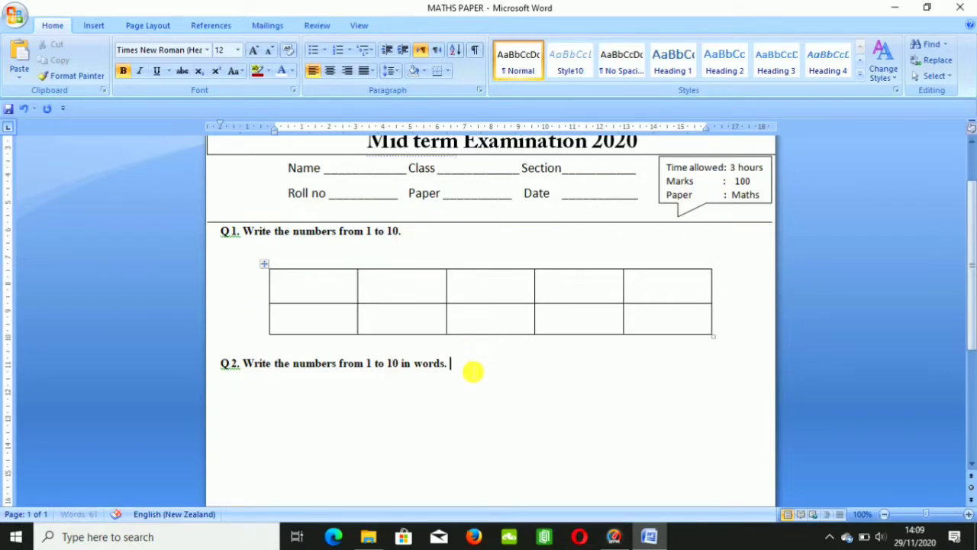
key("Return")
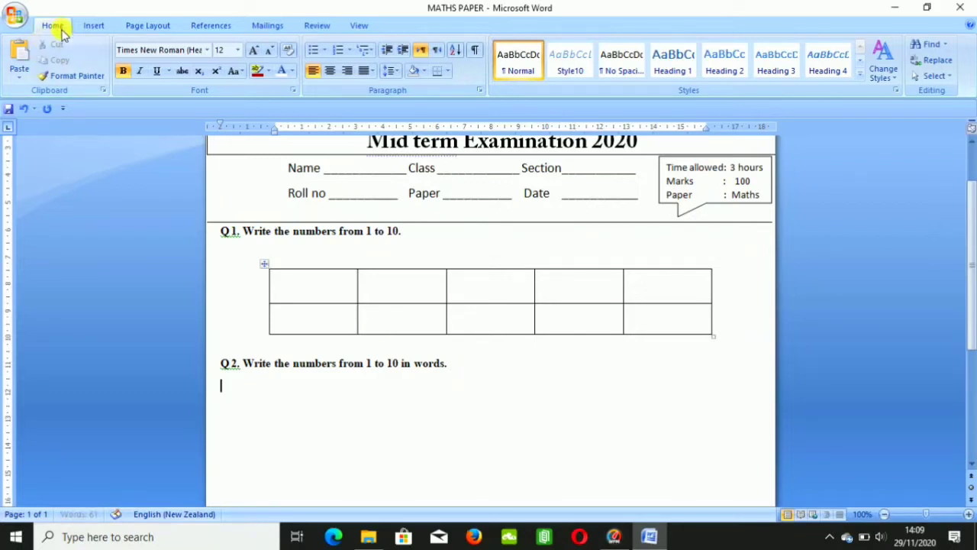
left_click(92, 26)
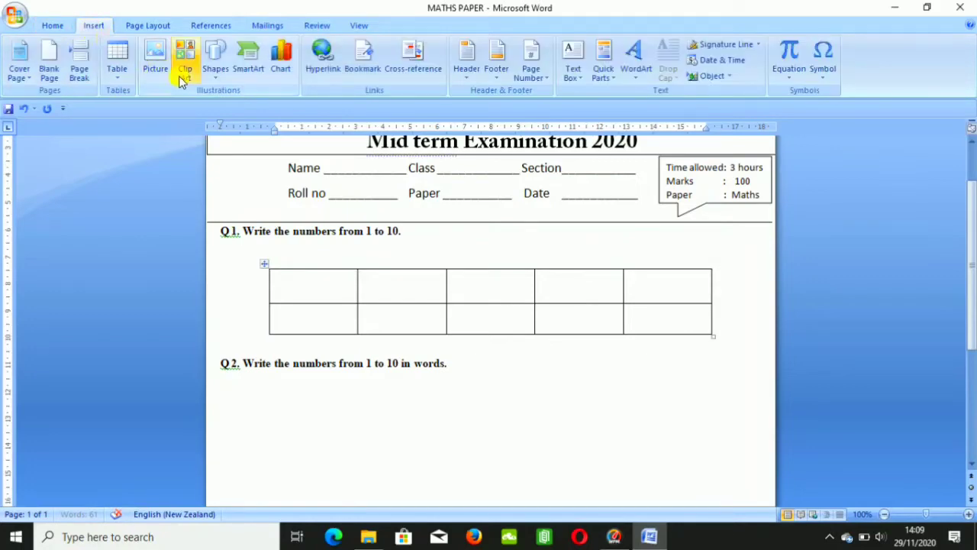
left_click(215, 69)
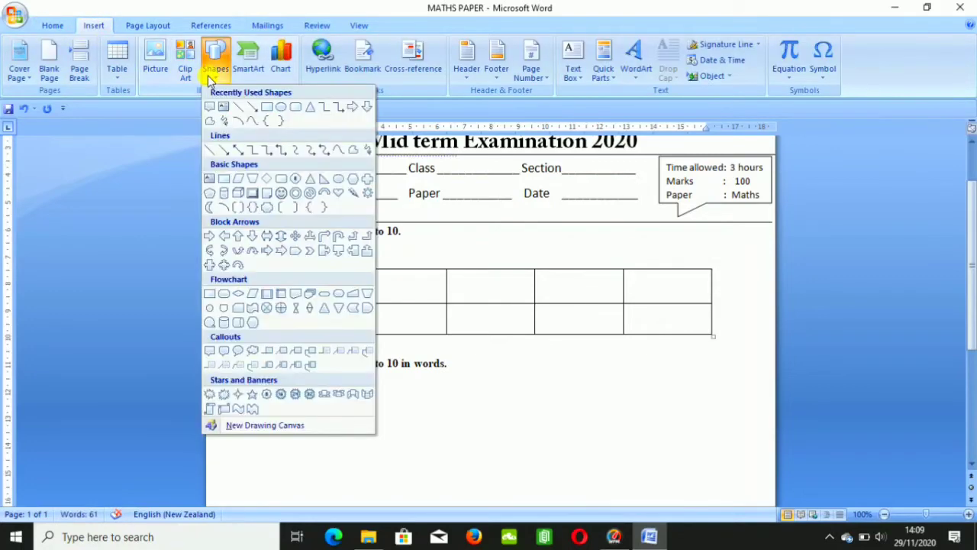
left_click(275, 109)
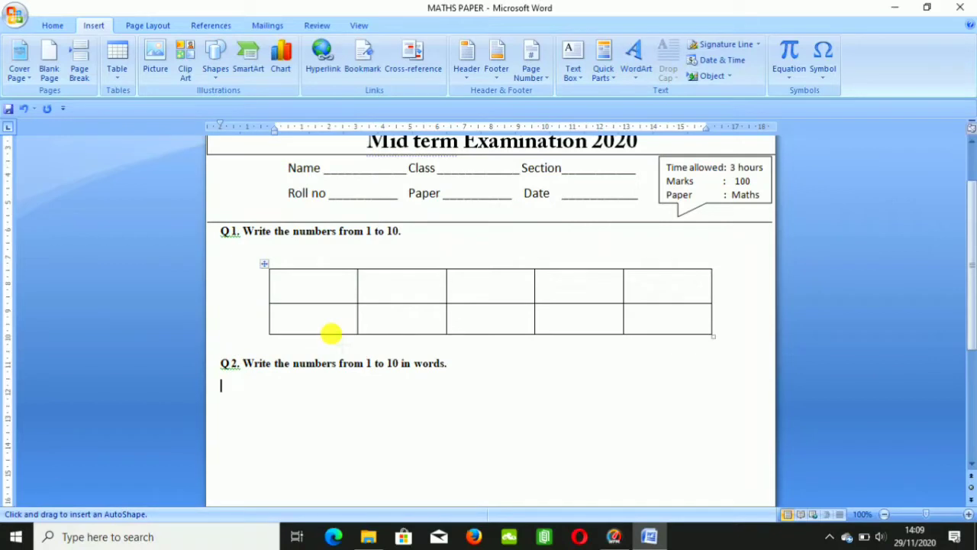
left_click_drag(244, 387, 329, 429)
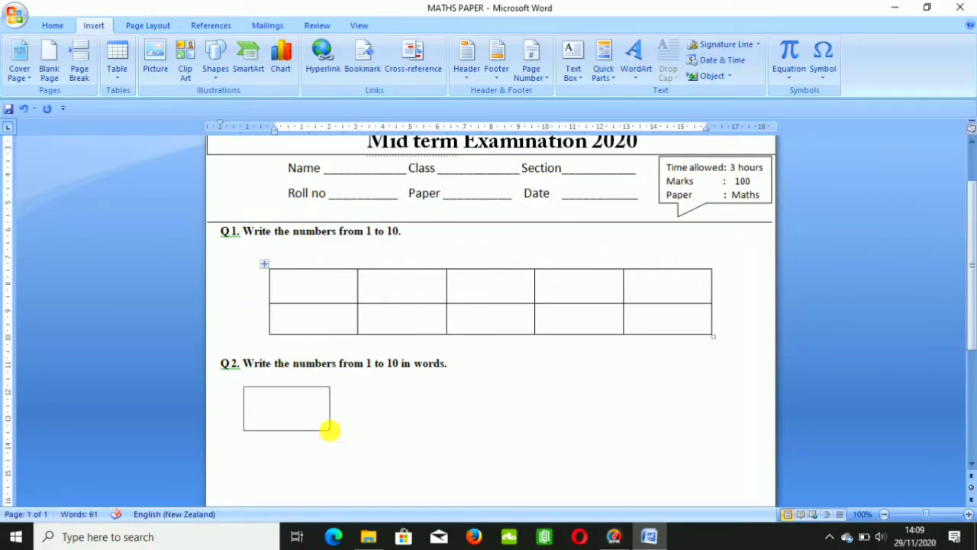
left_click_drag(329, 429, 338, 433)
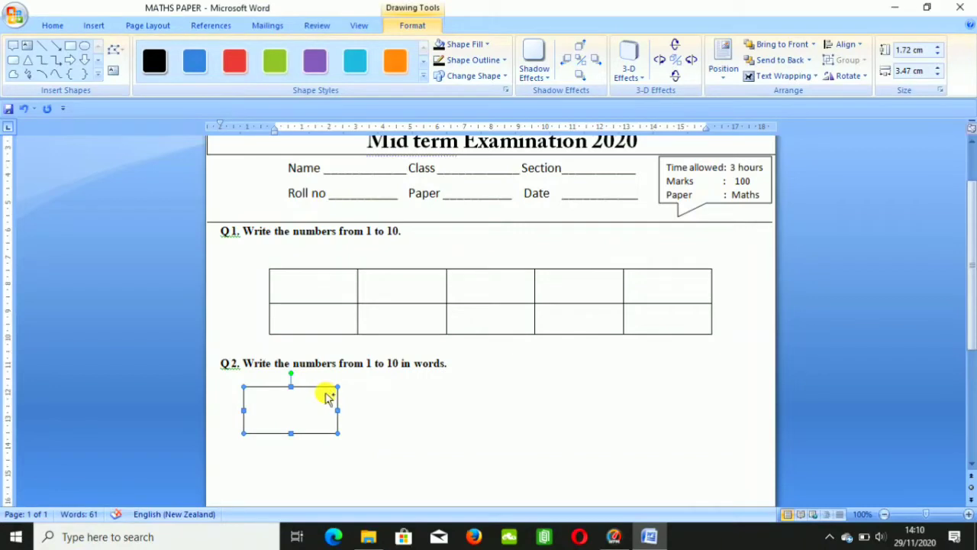
Duplicate the rectangle and arrange the copies into rows of answer boxes under Q2
key("ctrl+d")
key("ctrl+d")
key("ctrl+d")
key("ctrl+d")
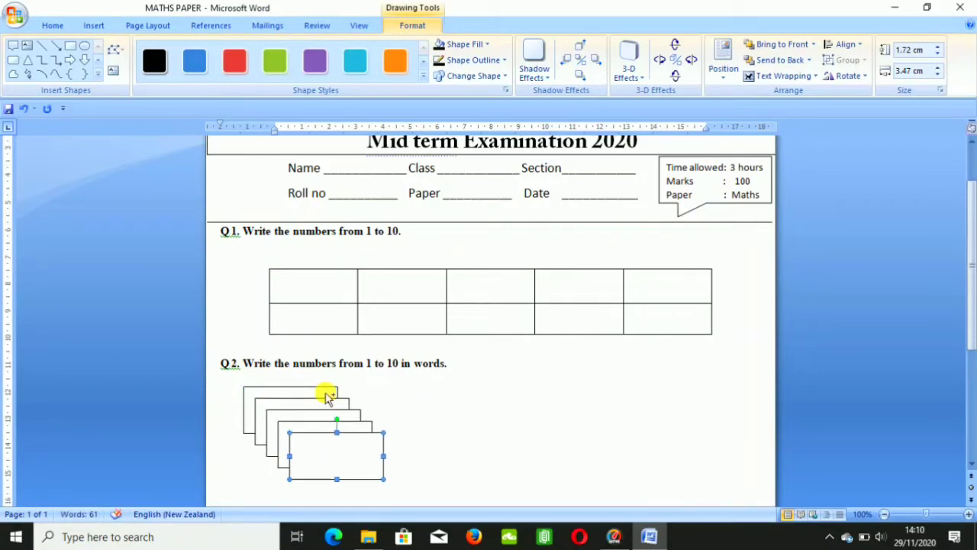
key("ctrl+d")
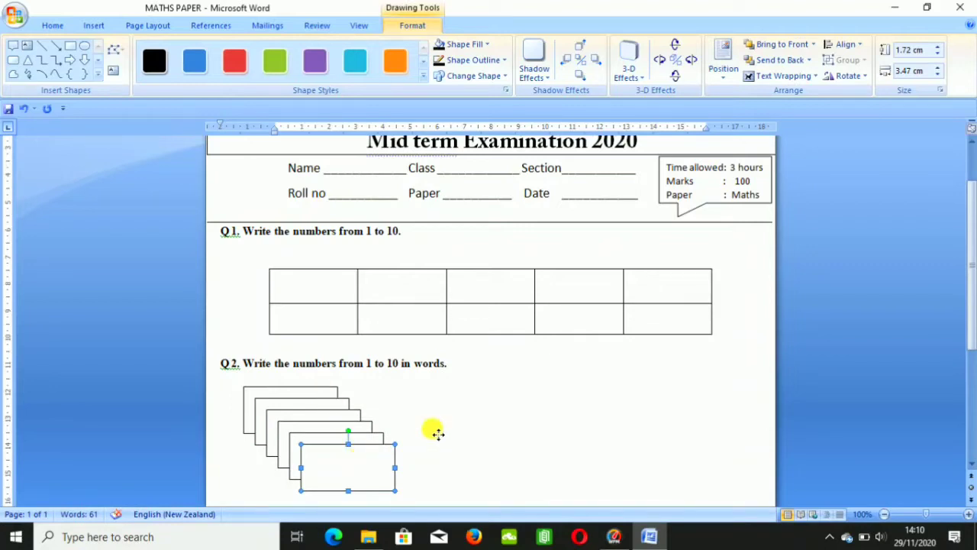
left_click_drag(437, 433, 698, 401)
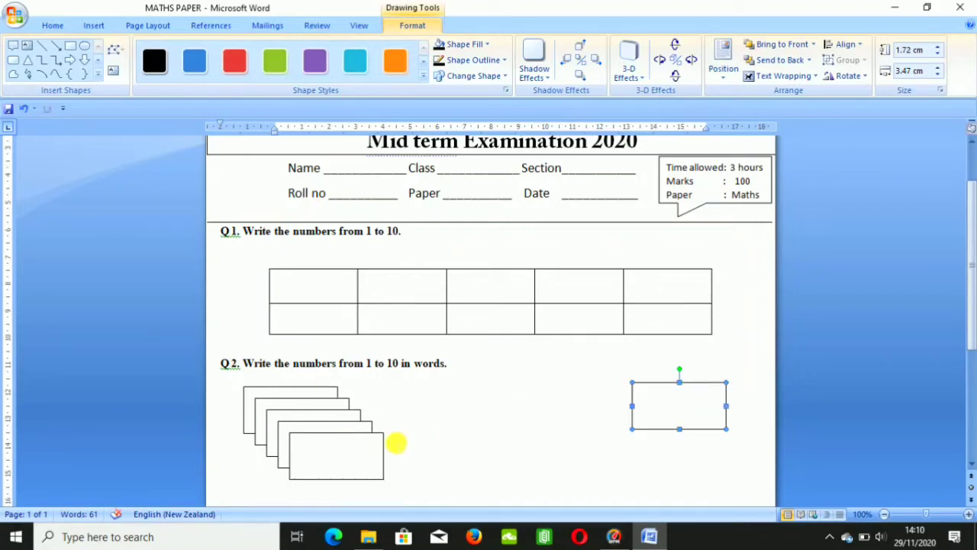
left_click_drag(375, 447, 638, 394)
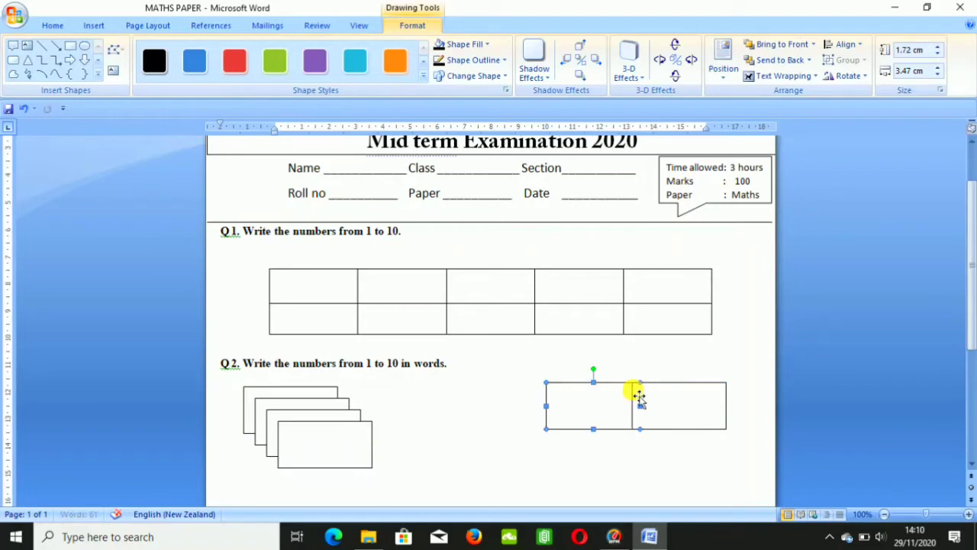
left_click_drag(362, 438, 533, 404)
left_click_drag(363, 440, 440, 407)
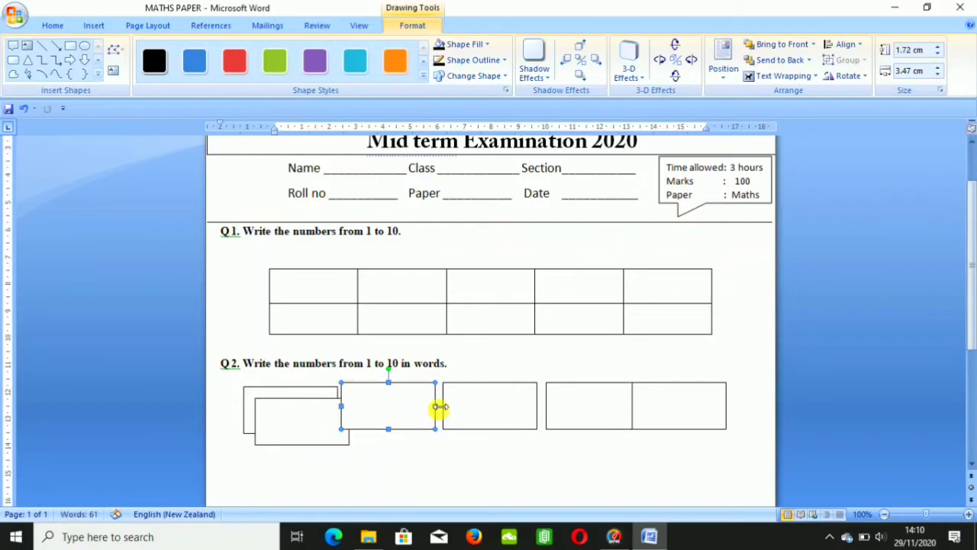
left_click_drag(329, 435, 503, 467)
left_click(323, 425)
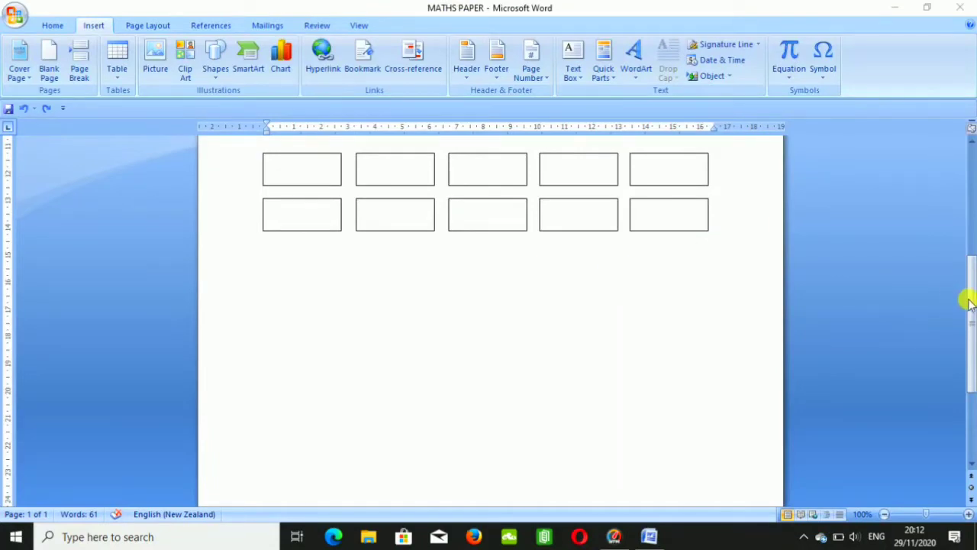
Draw a large rounded rectangle, about 7.12 × 8.86 cm, below the answer boxes
left_click_drag(970, 304, 967, 328)
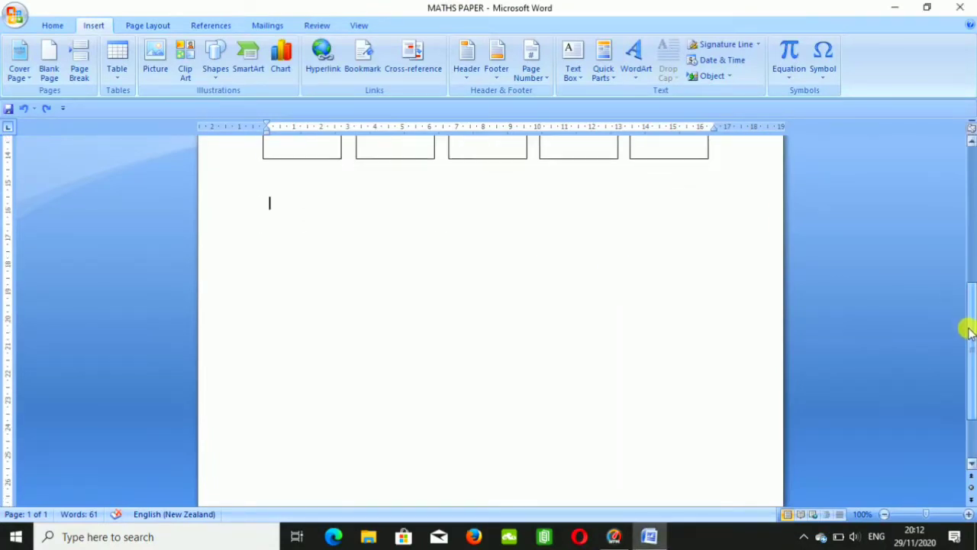
left_click(48, 27)
left_click(94, 23)
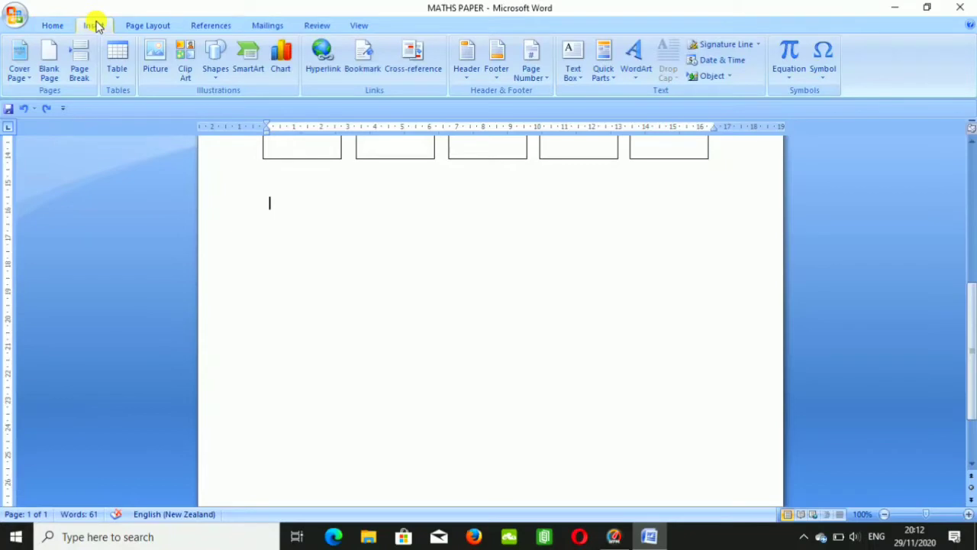
left_click(217, 70)
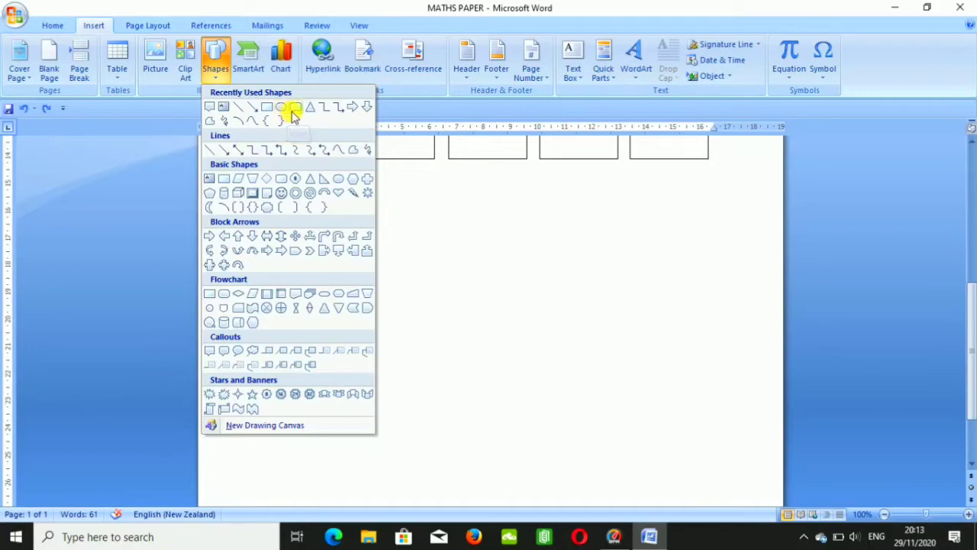
left_click(294, 110)
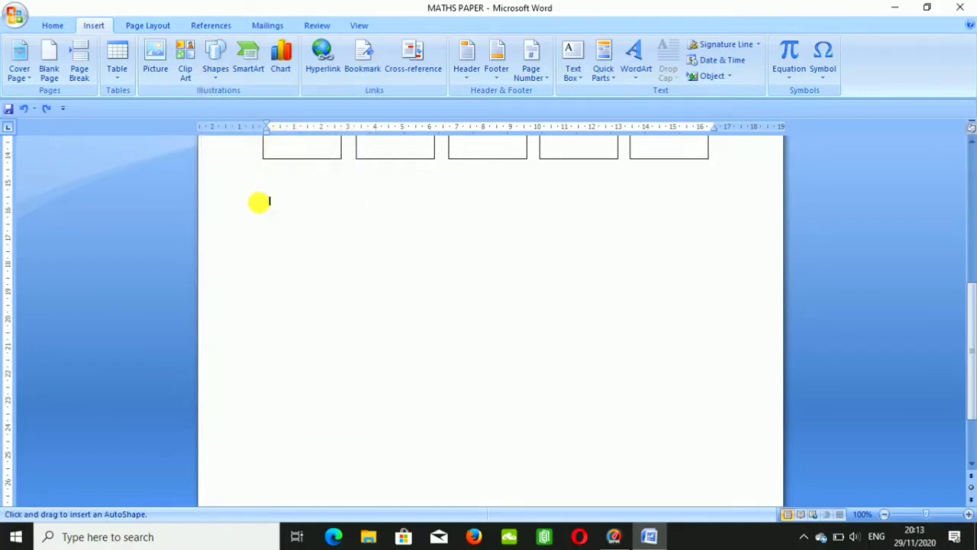
left_click_drag(259, 202, 469, 353)
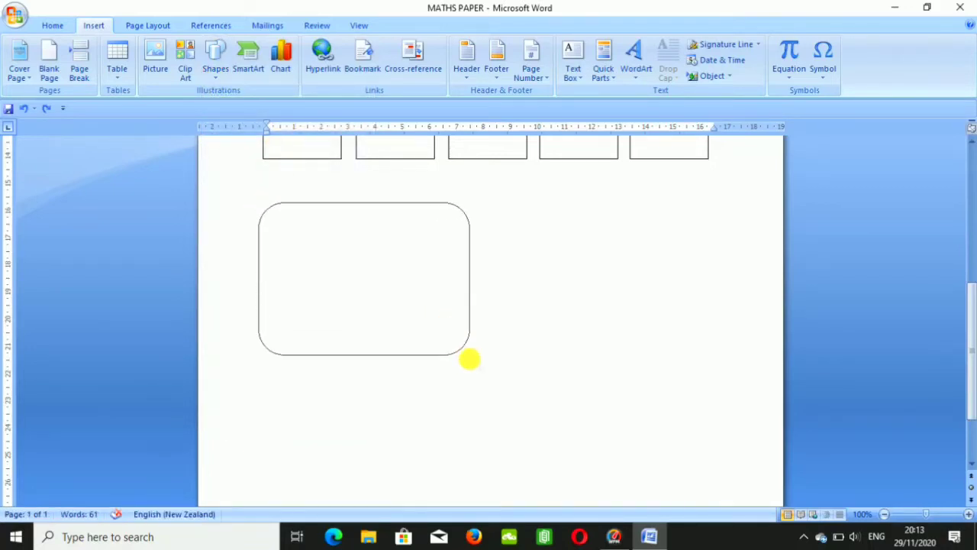
left_click_drag(469, 355, 499, 396)
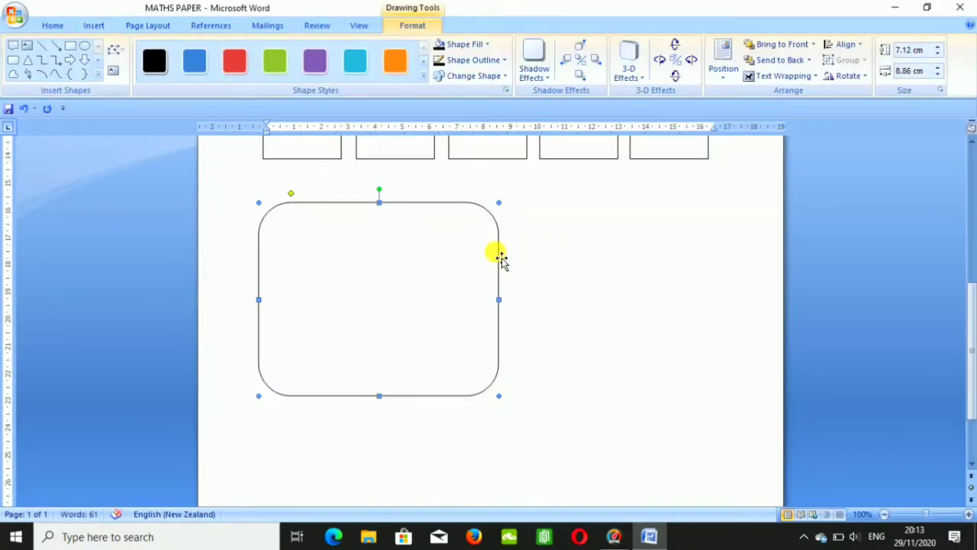
Duplicate the rounded box and align the copies into a two-by-two grid
key("ctrl+d")
key("ctrl+d")
key("ctrl+d")
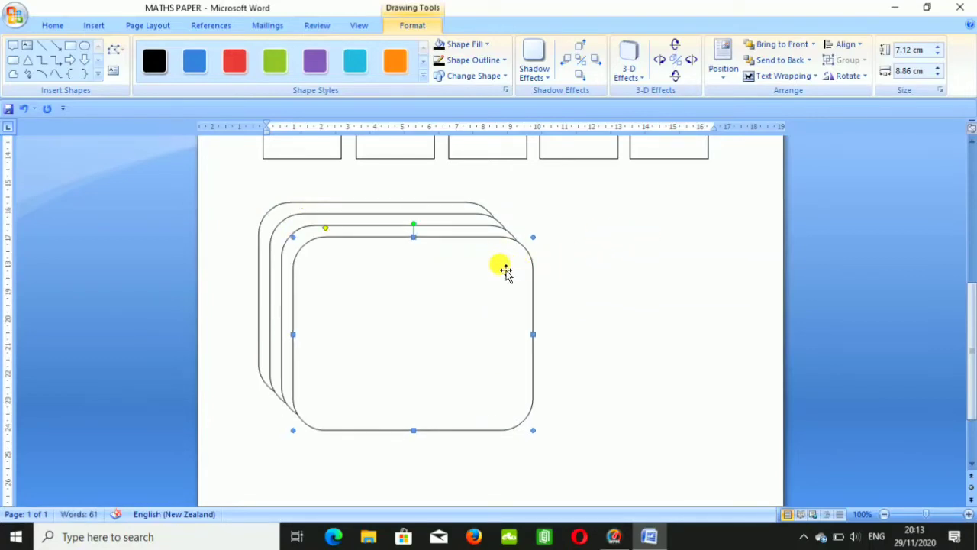
left_click_drag(505, 269, 685, 246)
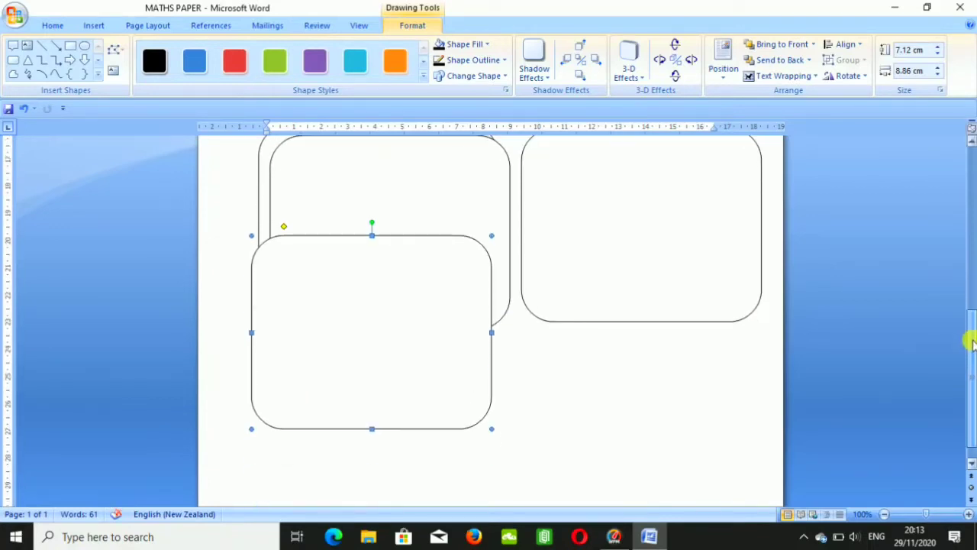
left_click(586, 420)
scroll(586, 419, "down", 3)
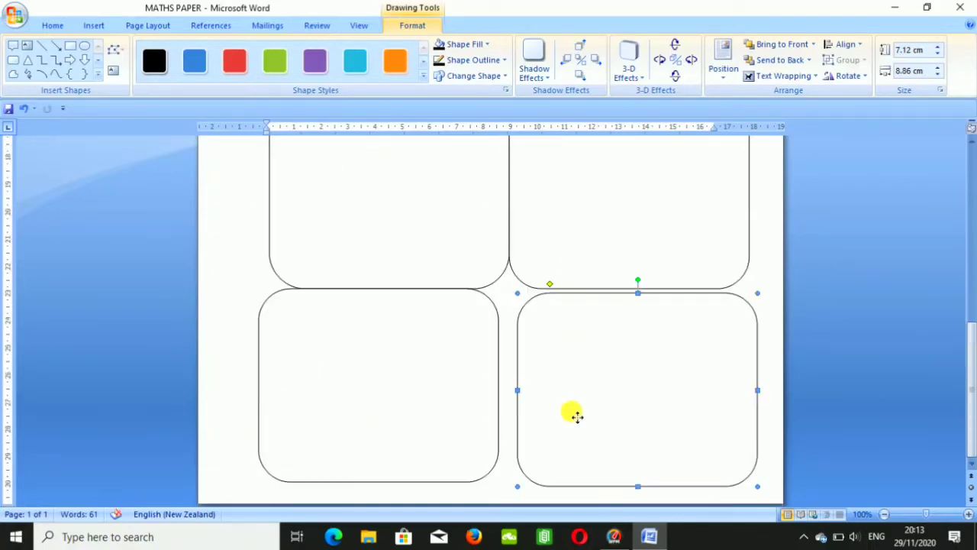
left_click_drag(460, 386, 471, 384)
left_click(669, 406)
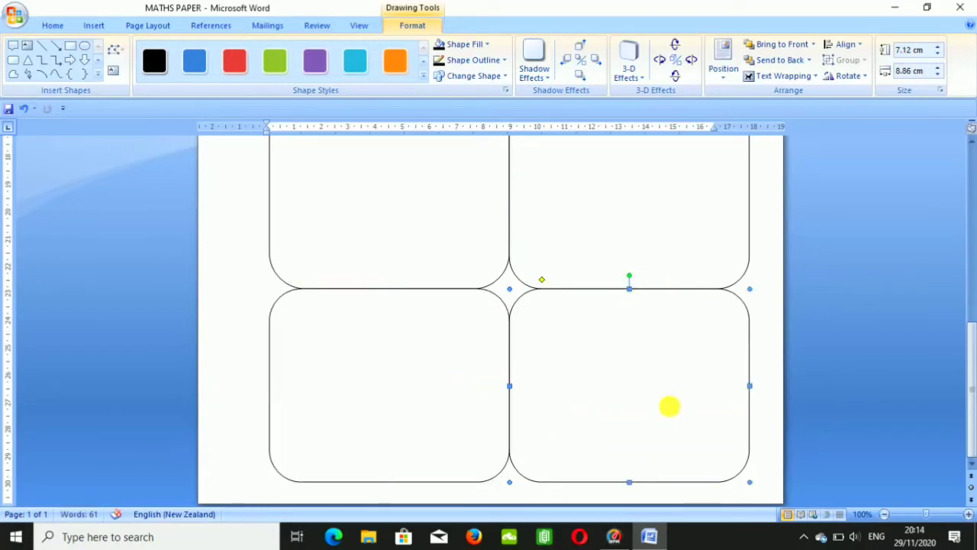
mouse_move(972, 374)
left_mouse_down()
mouse_move(972, 340)
mouse_move(971, 376)
left_mouse_up()
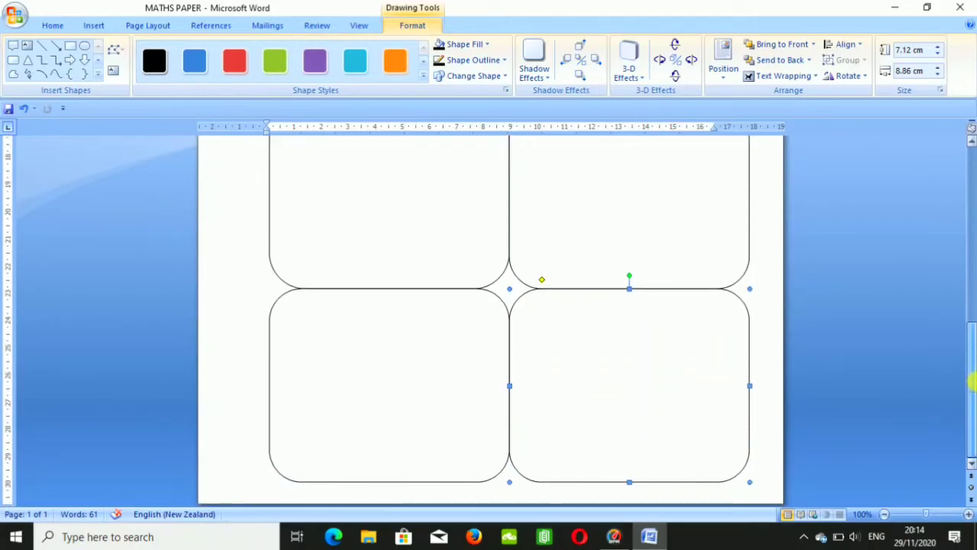
left_click_drag(972, 332, 972, 270)
left_click(459, 299)
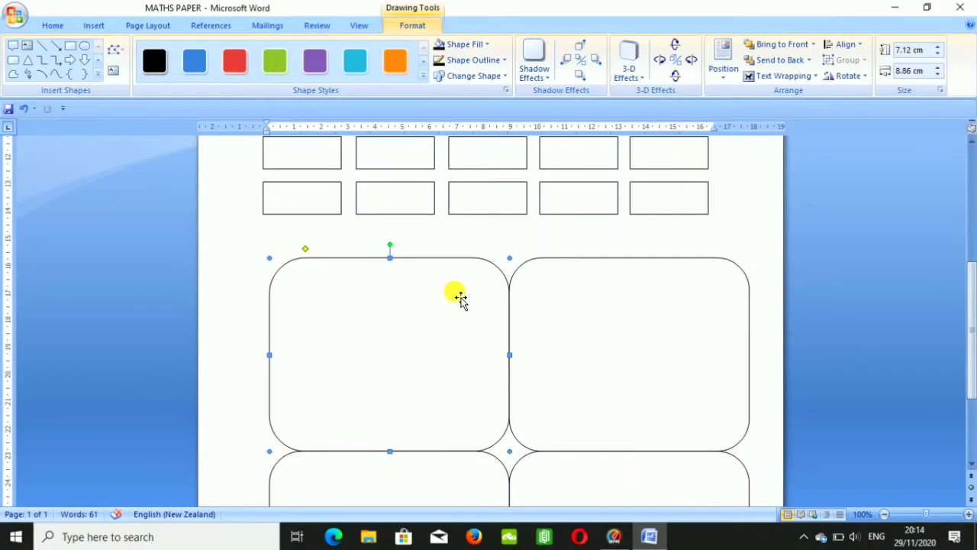
left_click(92, 26)
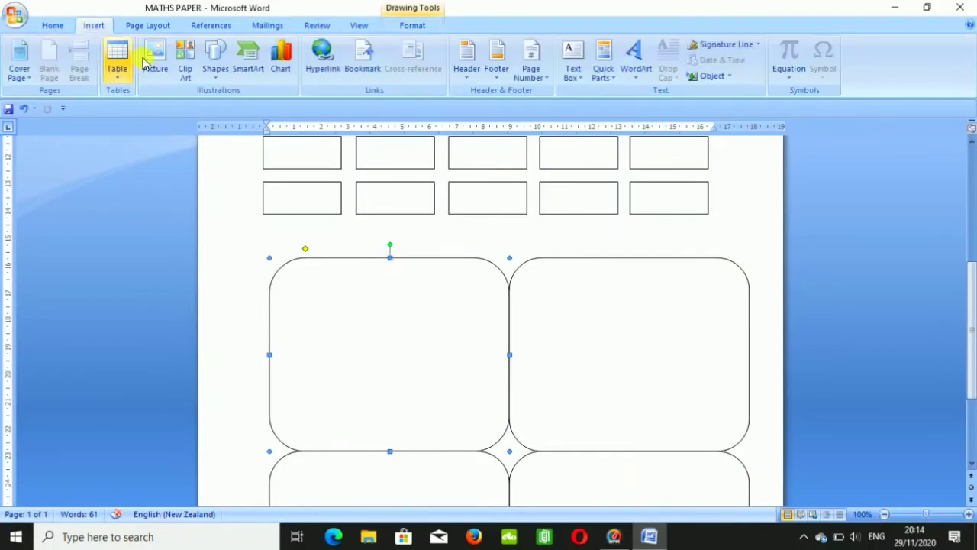
Search Clip Art for balls and insert the ball picture over the top-left rounded box
left_click(180, 71)
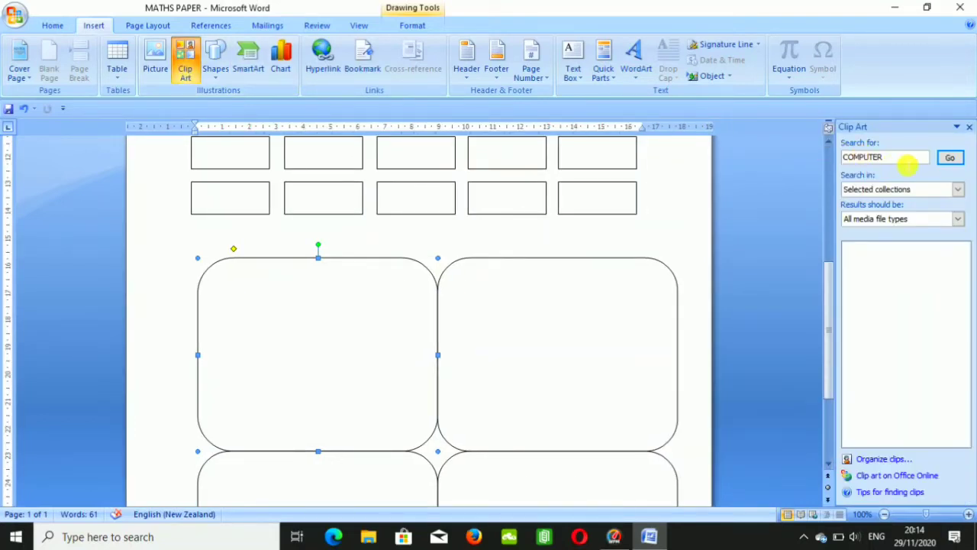
left_click(902, 160)
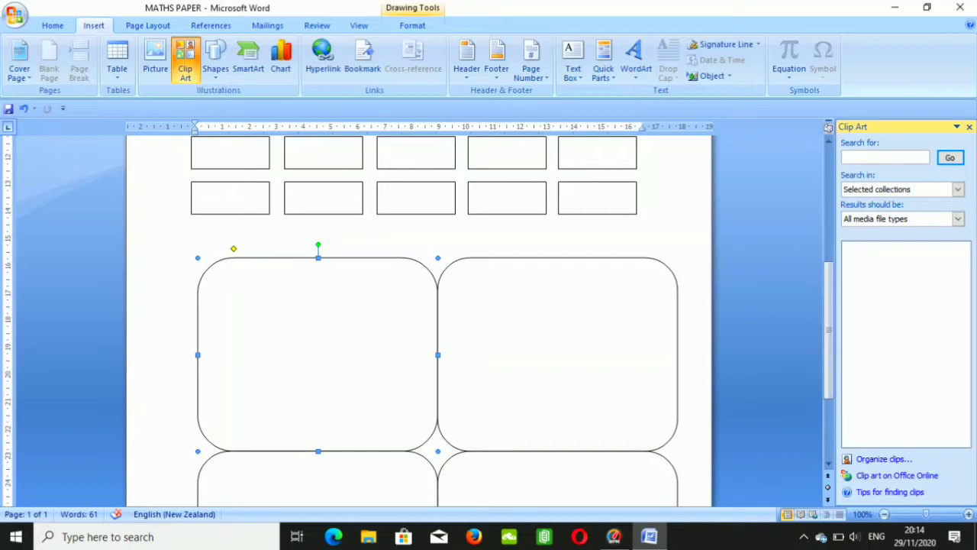
left_click(878, 299)
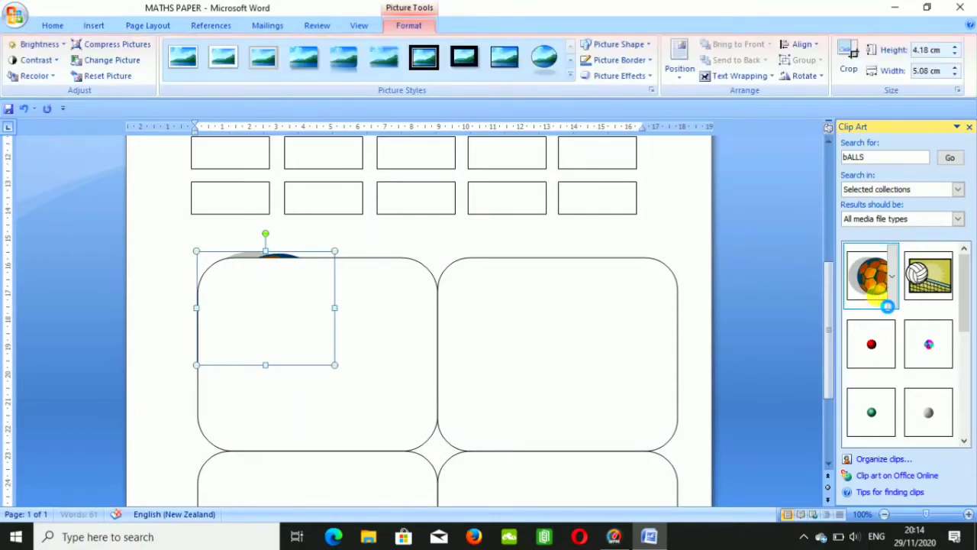
Insert two more copies of the ball clip art
left_click(878, 299)
left_click(878, 299)
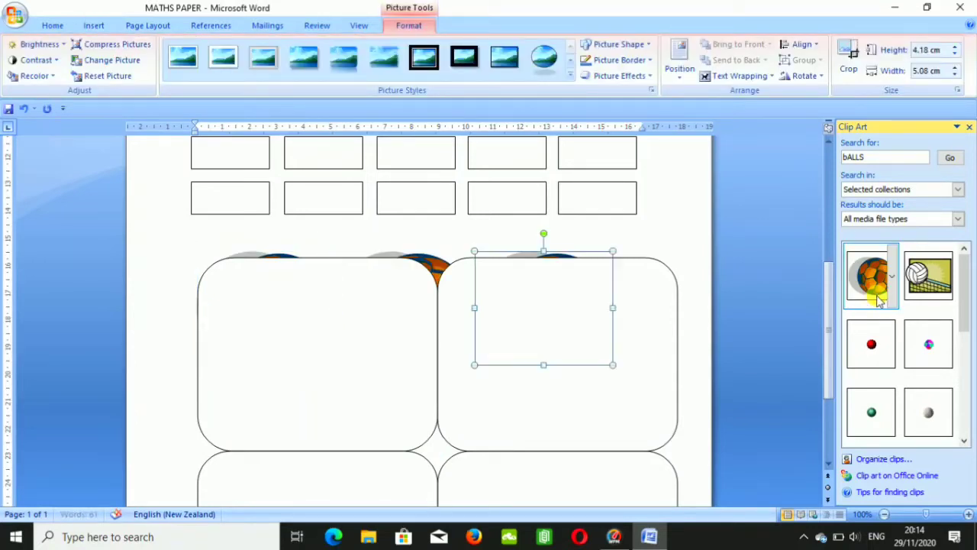
left_click(603, 269)
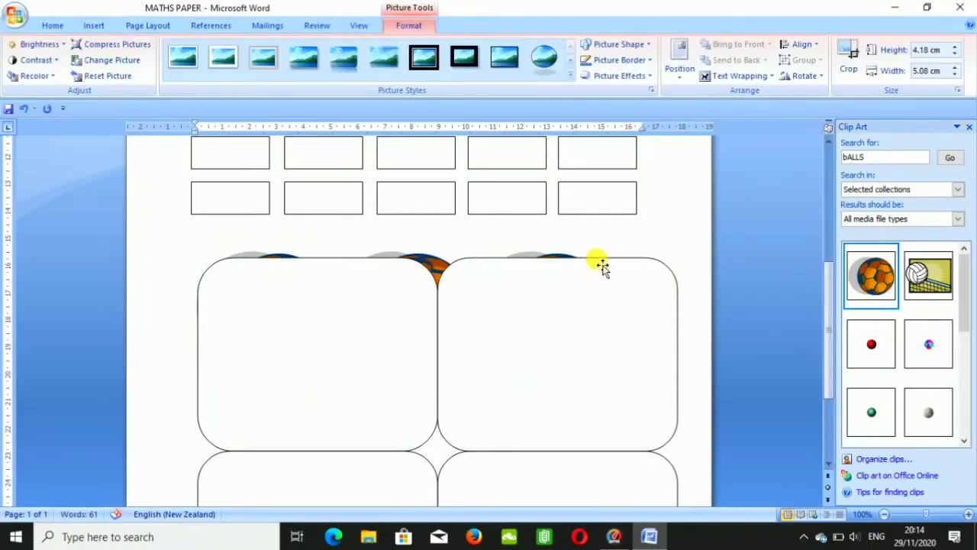
Set all three football pictures' text wrapping to In Front of Text
double_click(573, 262)
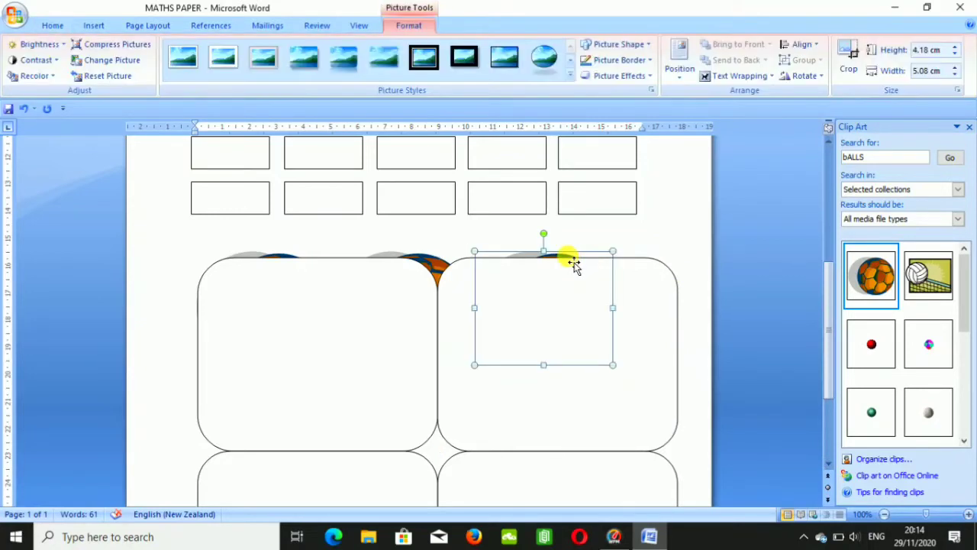
left_click(740, 76)
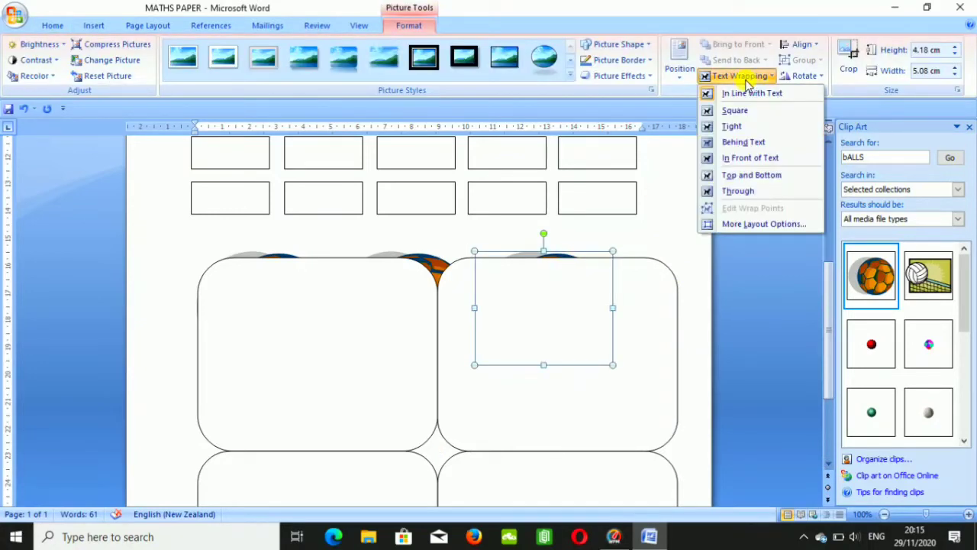
left_click(750, 155)
left_click(441, 262)
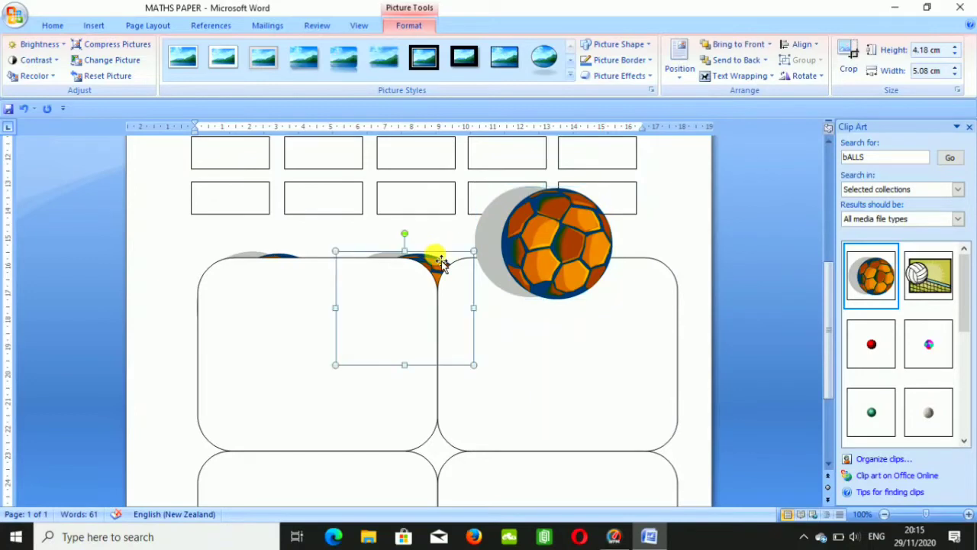
left_click(702, 78)
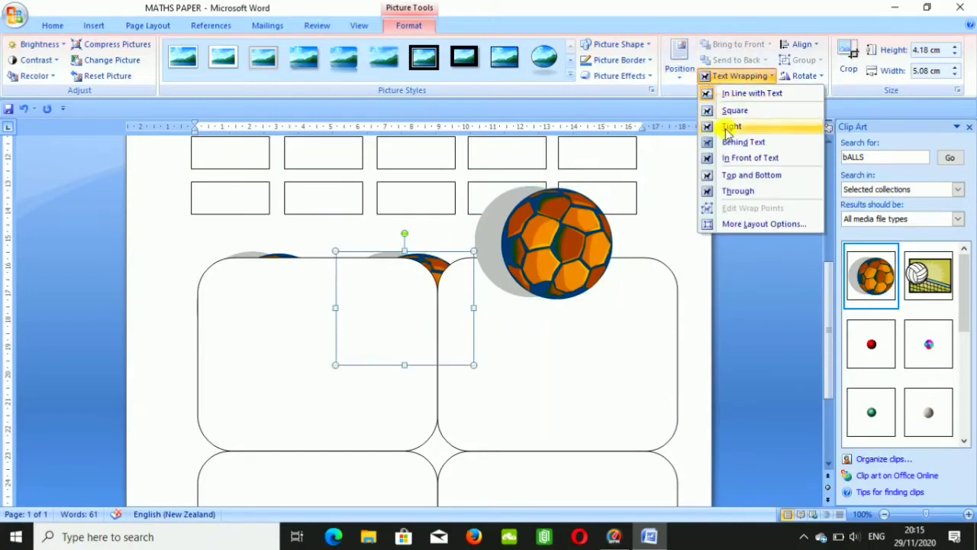
left_click(739, 156)
left_click(273, 256)
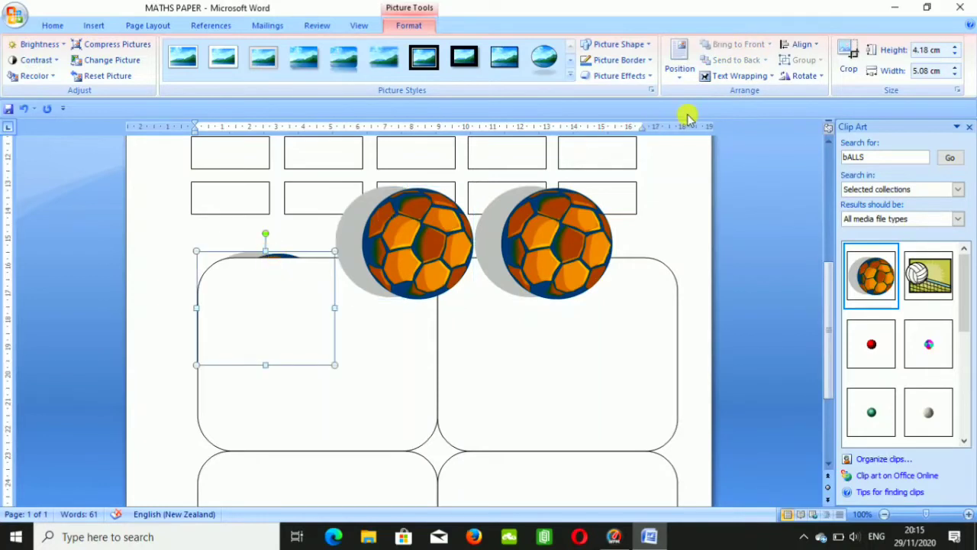
left_click(716, 80)
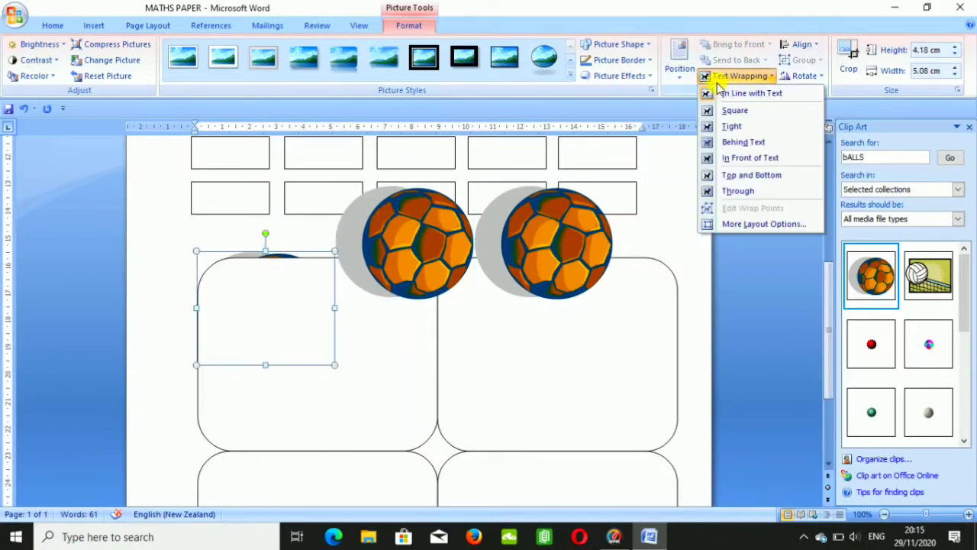
left_click(745, 157)
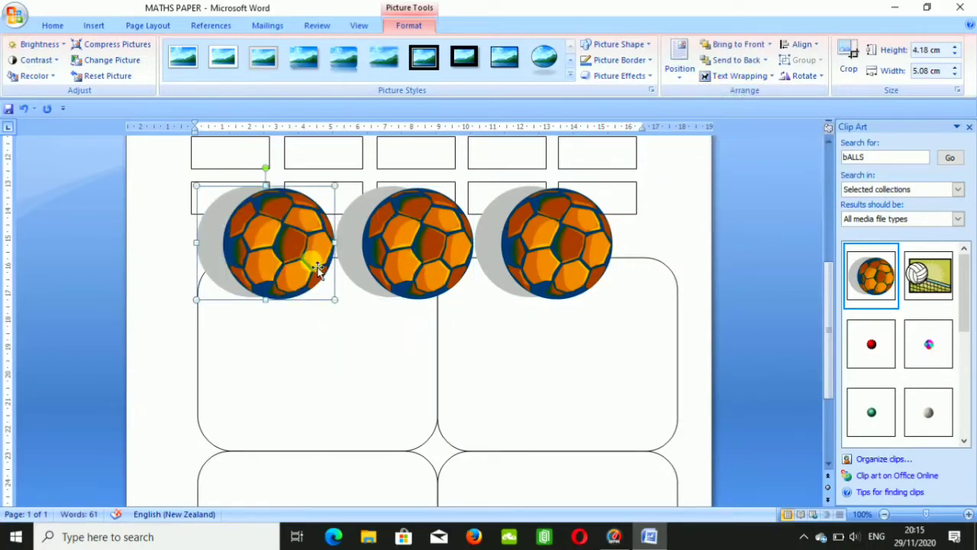
Move the first football down into the rounded box and shrink it to about 3 cm tall
left_click_drag(321, 286, 340, 362)
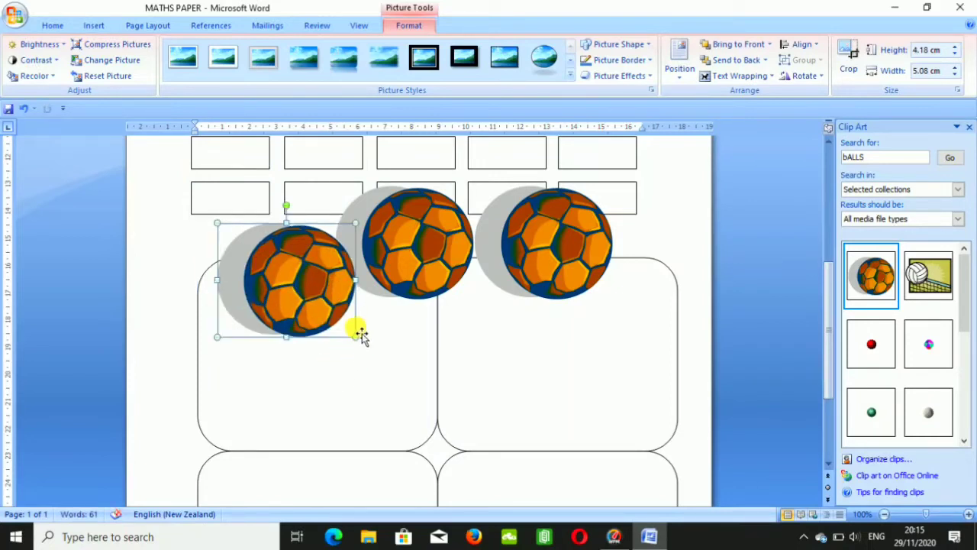
left_click_drag(357, 340, 334, 323)
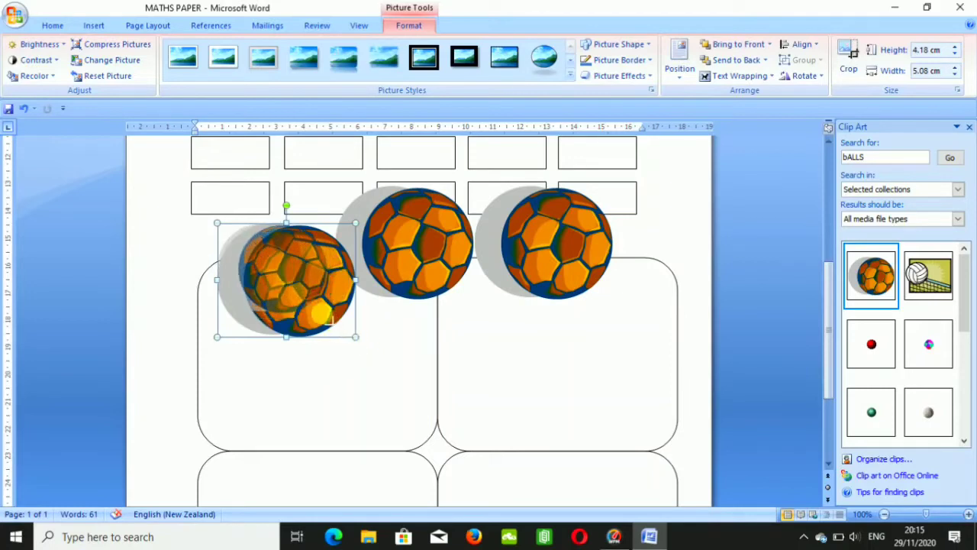
left_click_drag(333, 323, 317, 309)
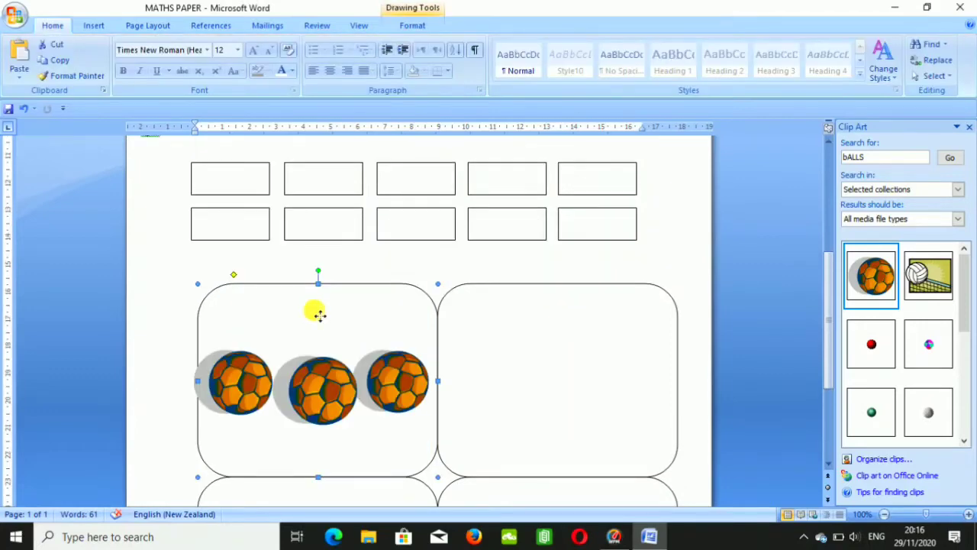
Add the text 'Q:3 How many Foot balls are there in the box?' inside the top-left rounded box
right_click(318, 315)
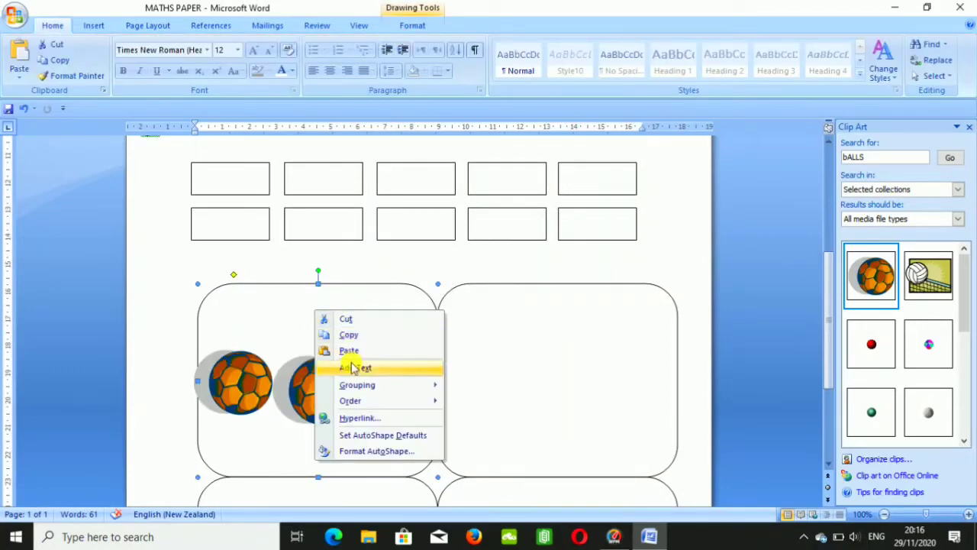
left_click(353, 368)
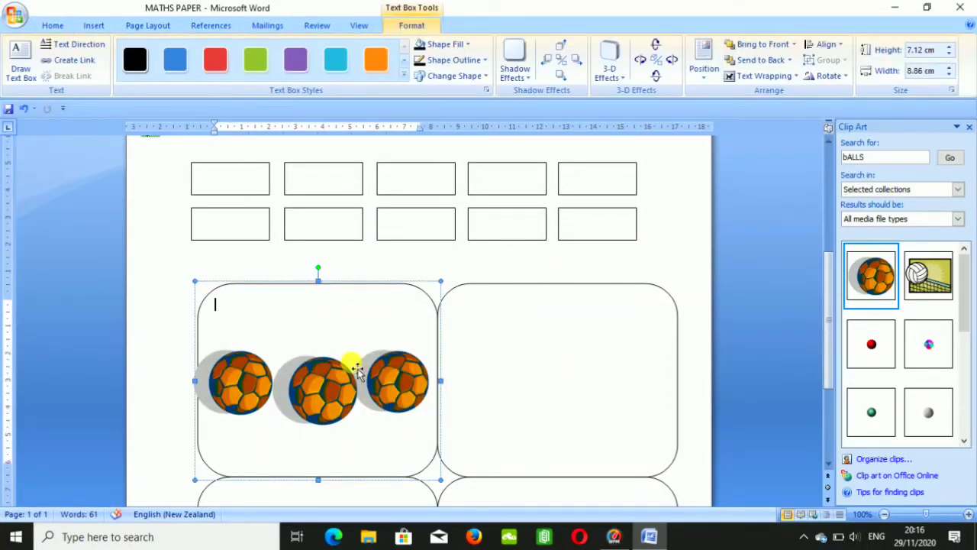
key("Caps_Lock")
type("a")
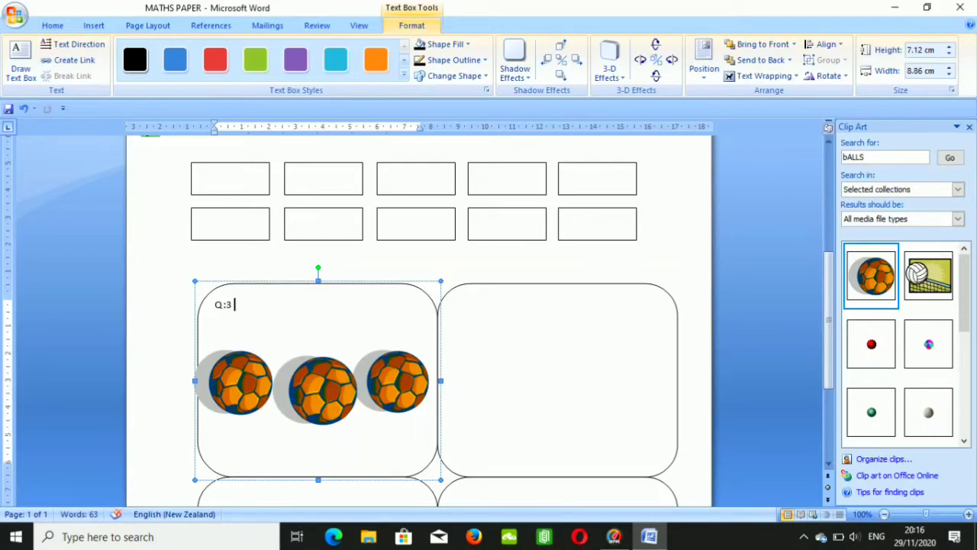
key("Caps_Lock")
type("h")
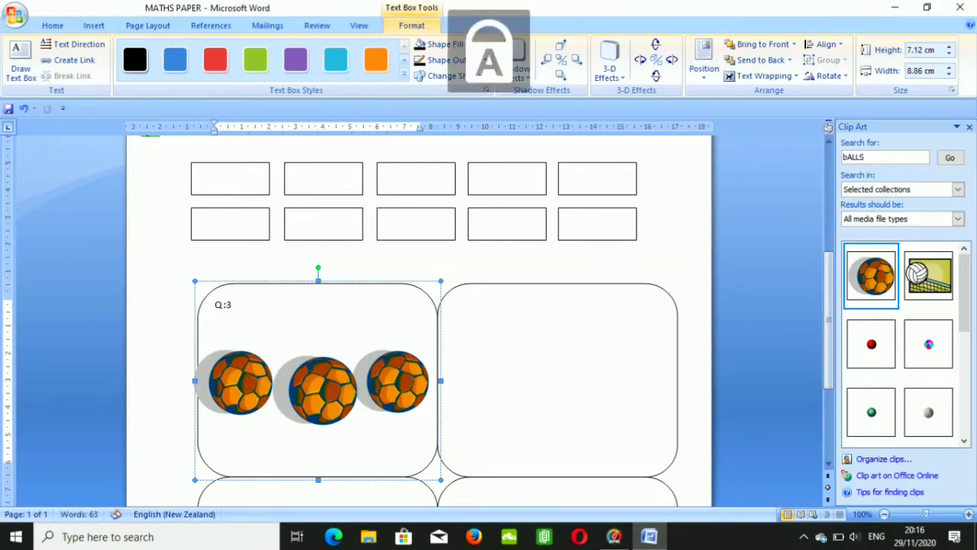
type("Ho")
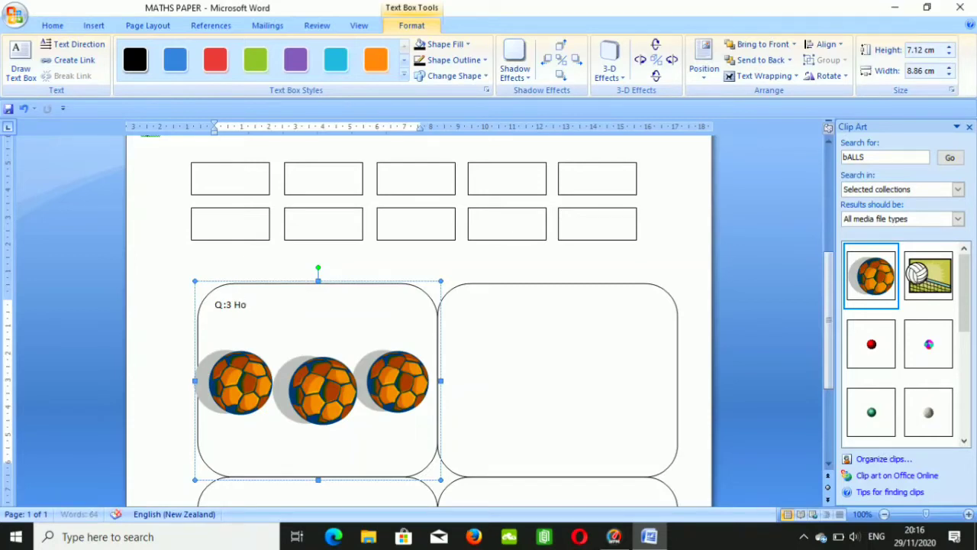
key("Caps_Lock")
type("w many Foot balls are there in the box?")
Make the question line bold
left_click_drag(418, 305, 222, 312)
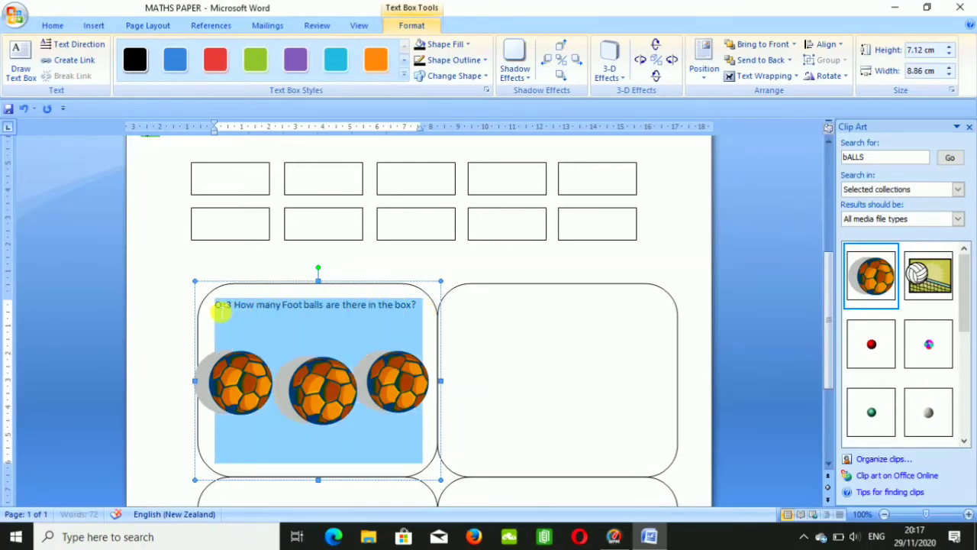
key("ctrl+b")
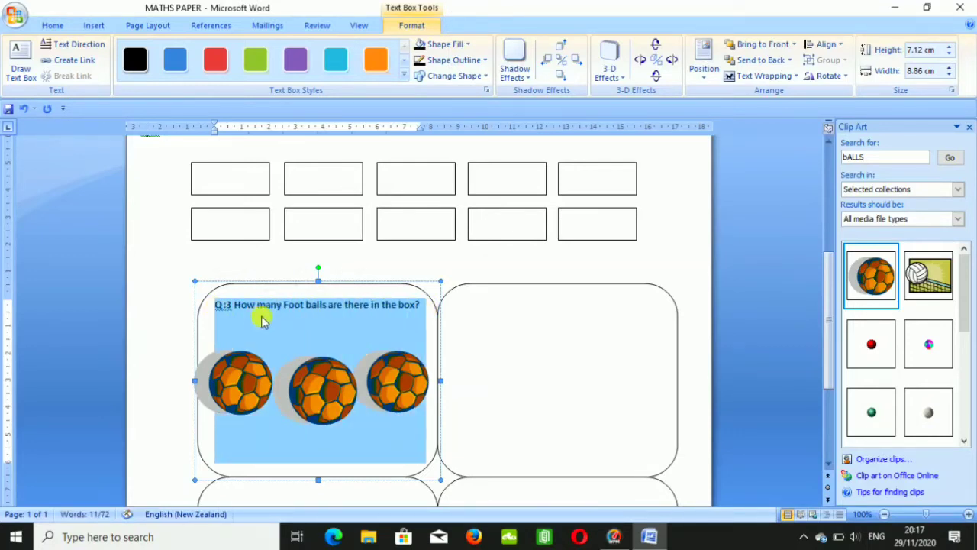
left_click(422, 309)
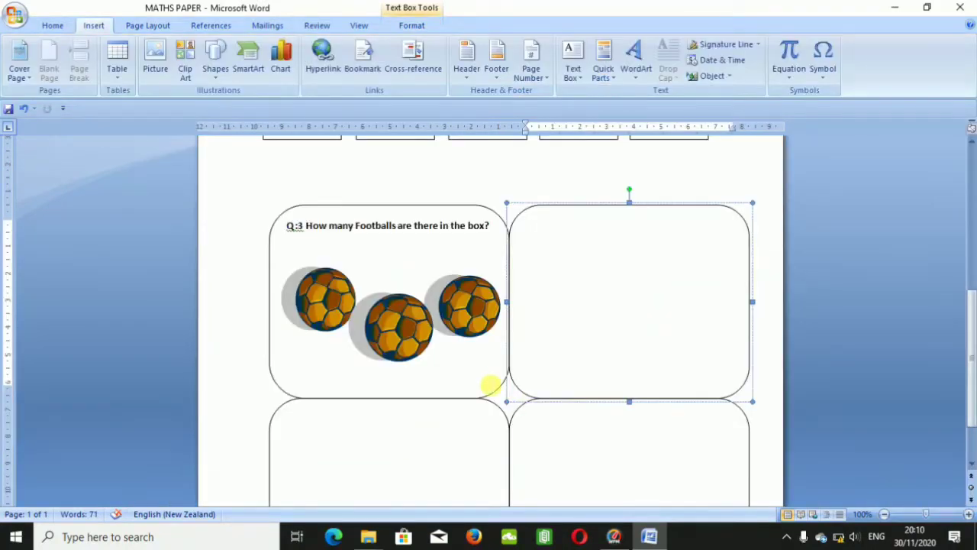
Draw a small empty text box below the three footballs as the answer box
left_click(491, 382)
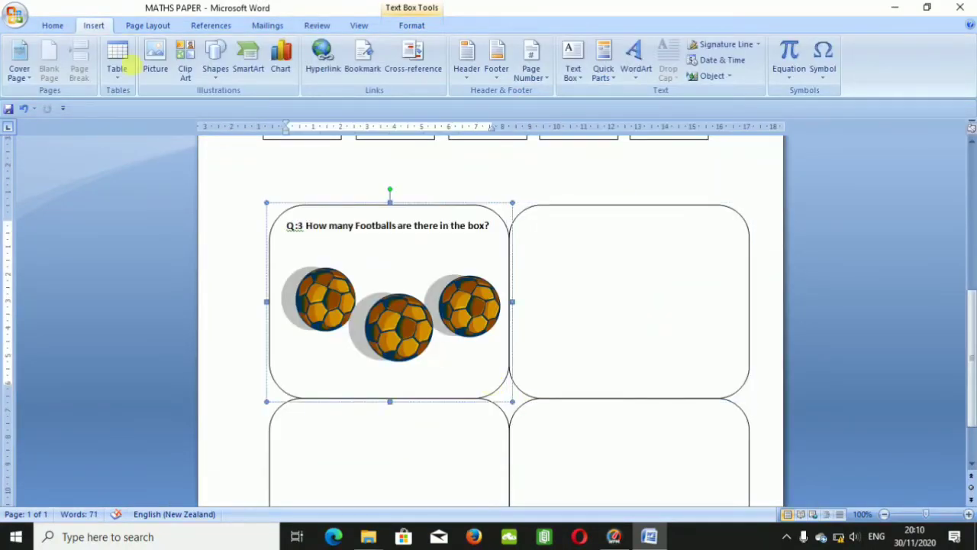
left_click(53, 26)
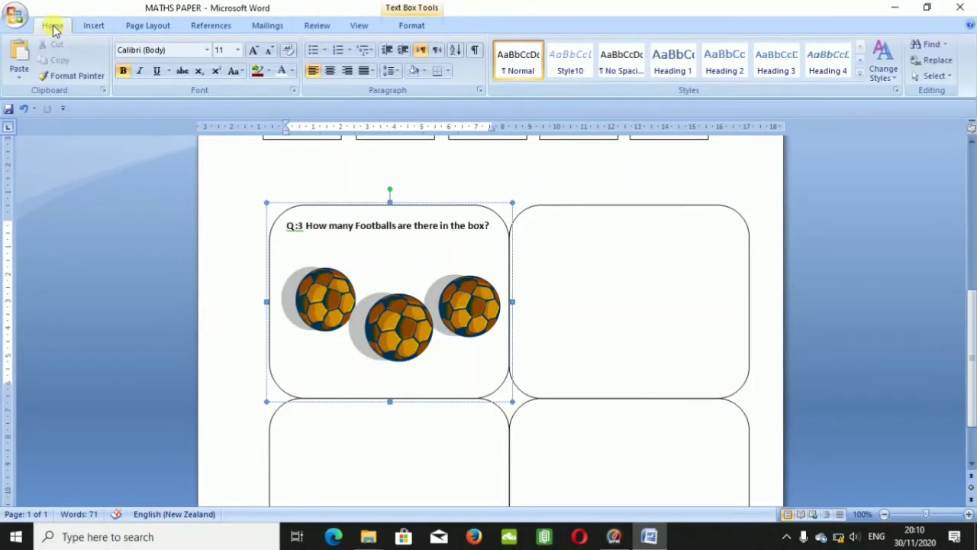
left_click(104, 26)
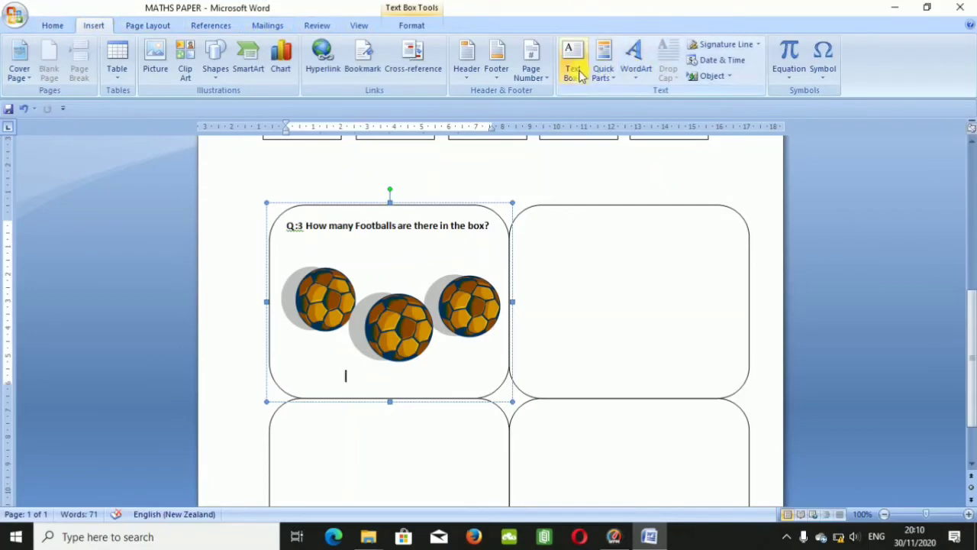
left_click(578, 73)
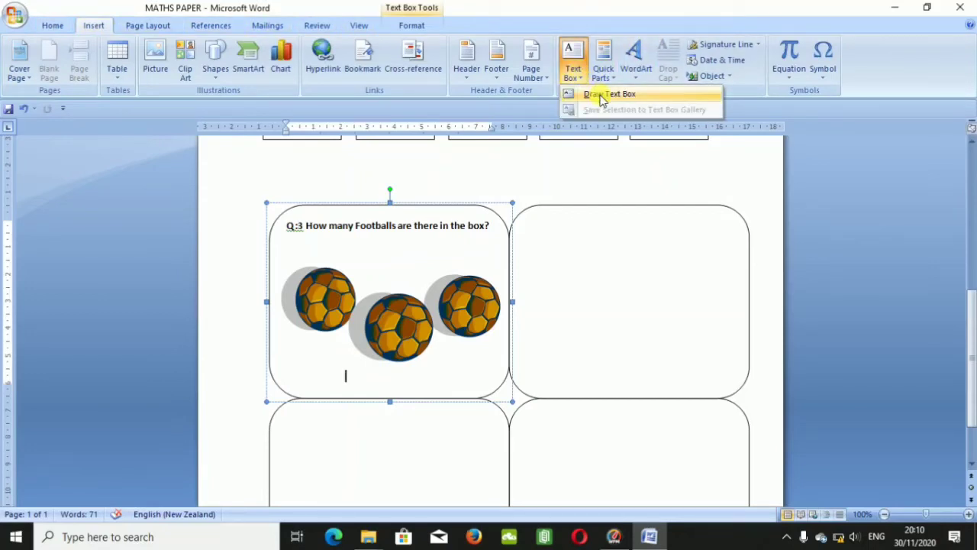
left_click(602, 95)
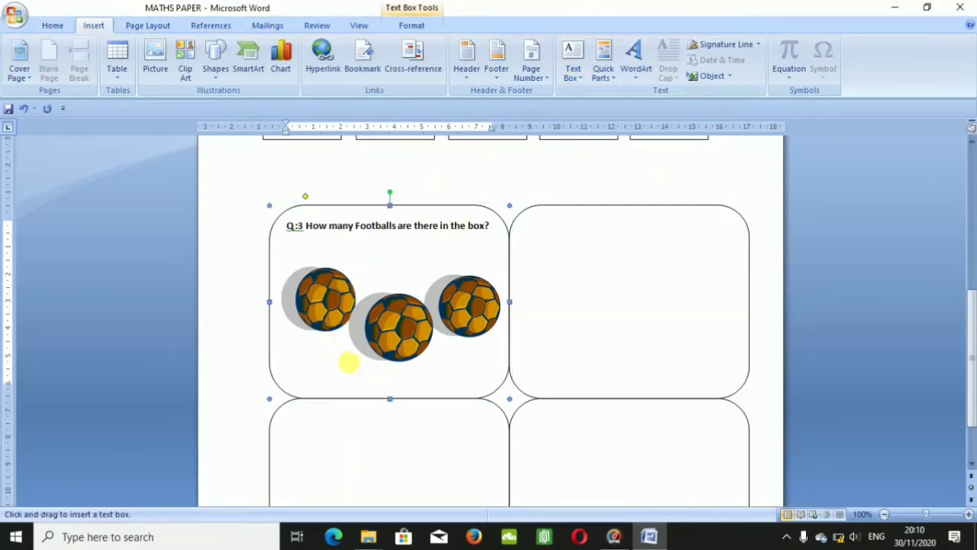
left_click_drag(348, 365, 433, 390)
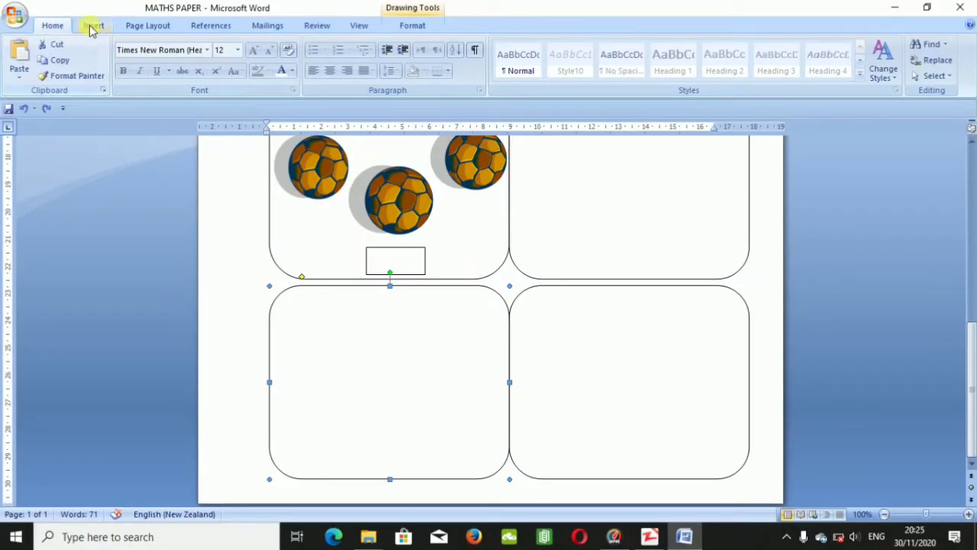
Insert the apples picture images_(8) from file
left_click(91, 26)
left_click(92, 26)
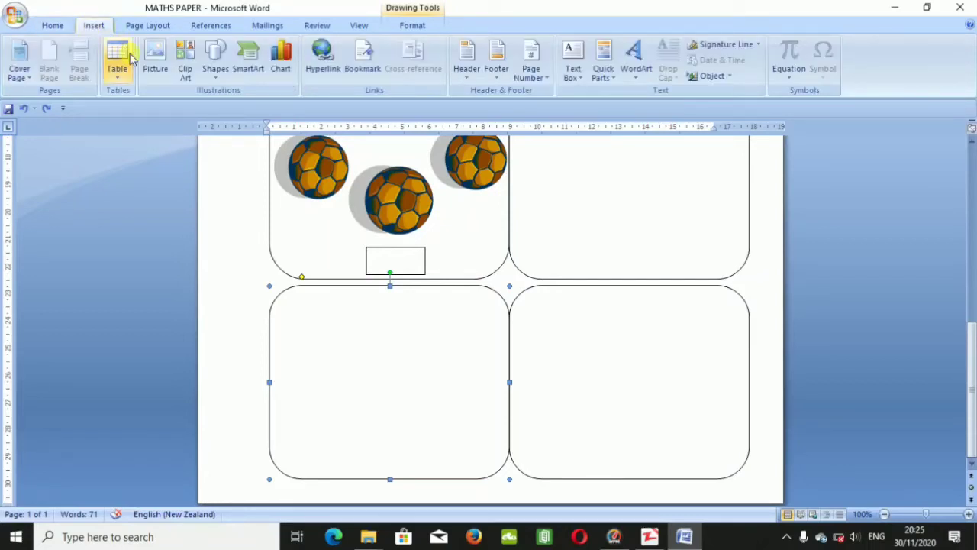
left_click(155, 57)
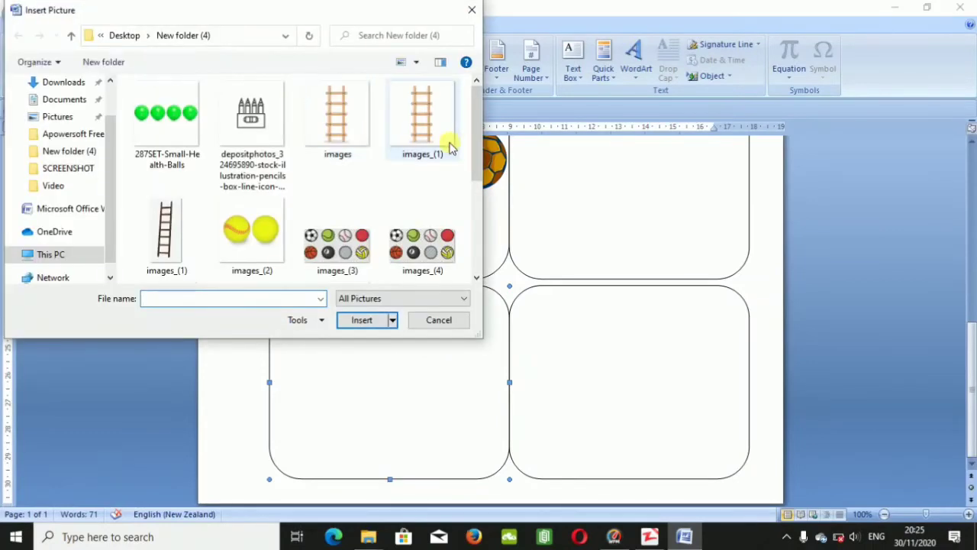
scroll(478, 169, "down", 2)
left_click(448, 197)
double_click(449, 197)
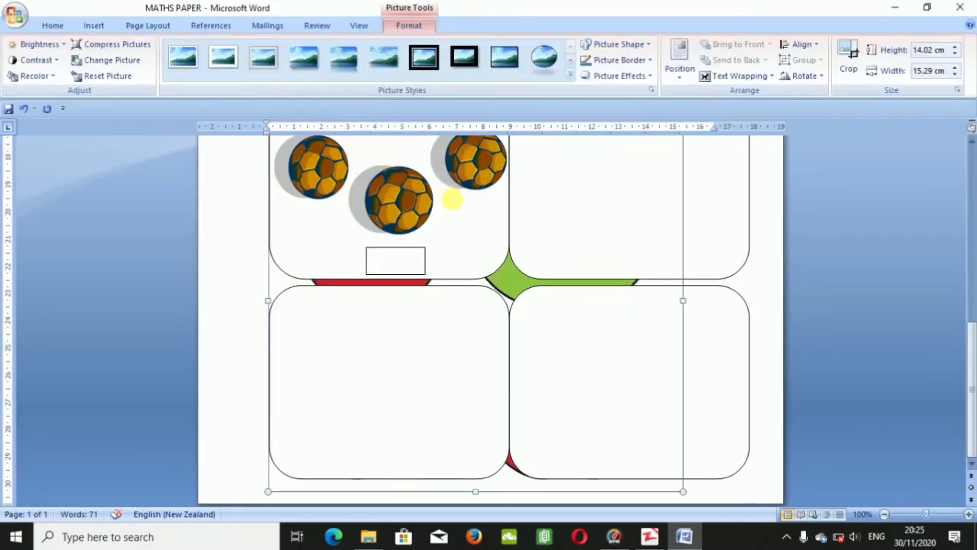
Set the apple picture's text wrapping to In Front of Text
left_click(739, 77)
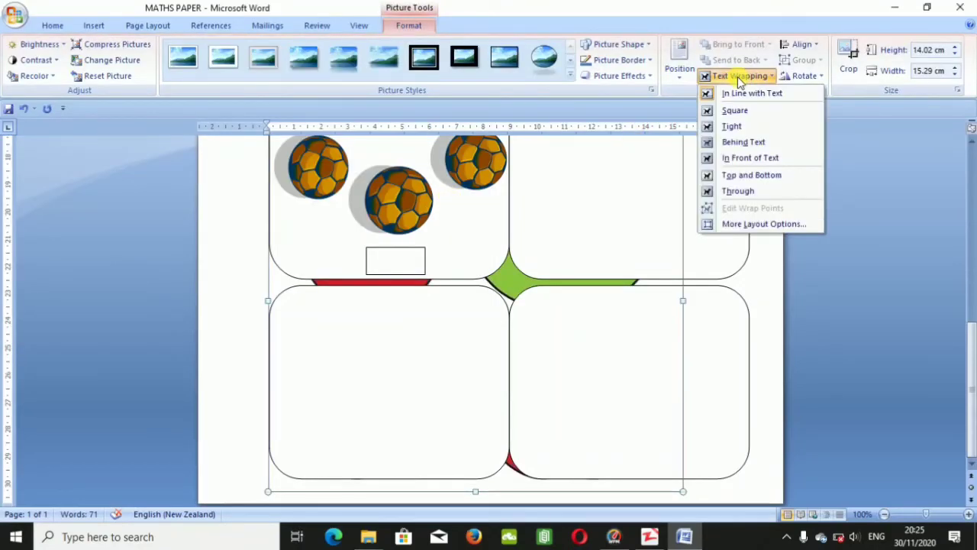
left_click(751, 159)
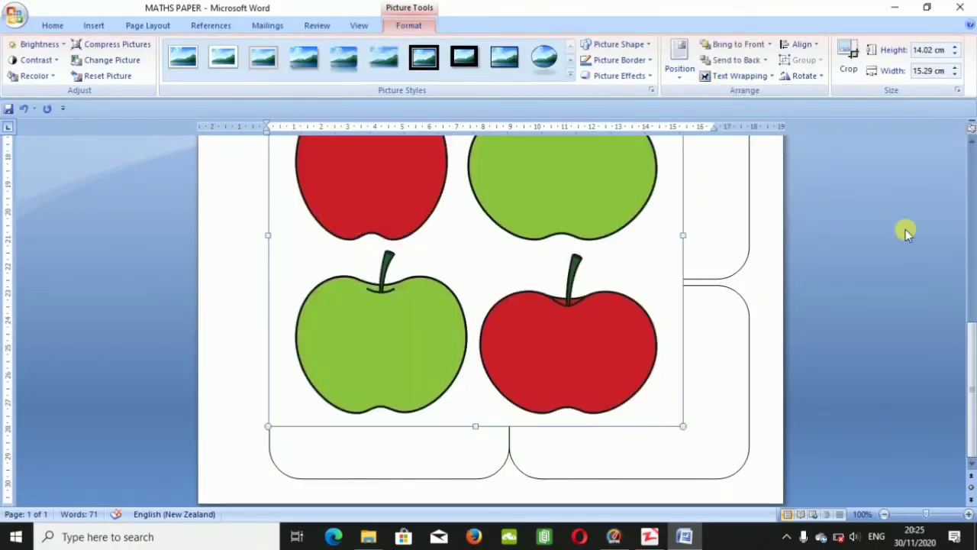
scroll(973, 333, "up", 3)
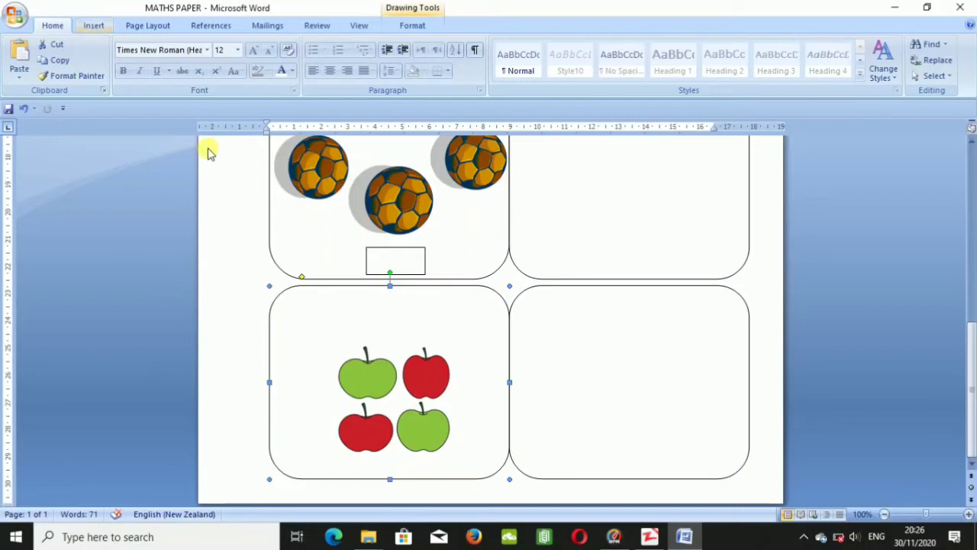
Add the text 'Q: How many Apples are there in the box?' to the lower-left rounded box
right_click(351, 305)
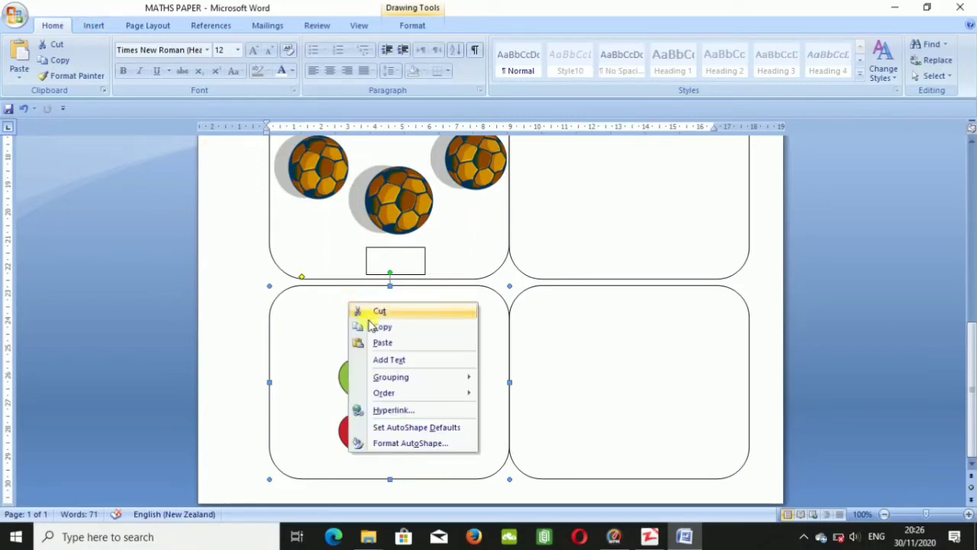
left_click(387, 362)
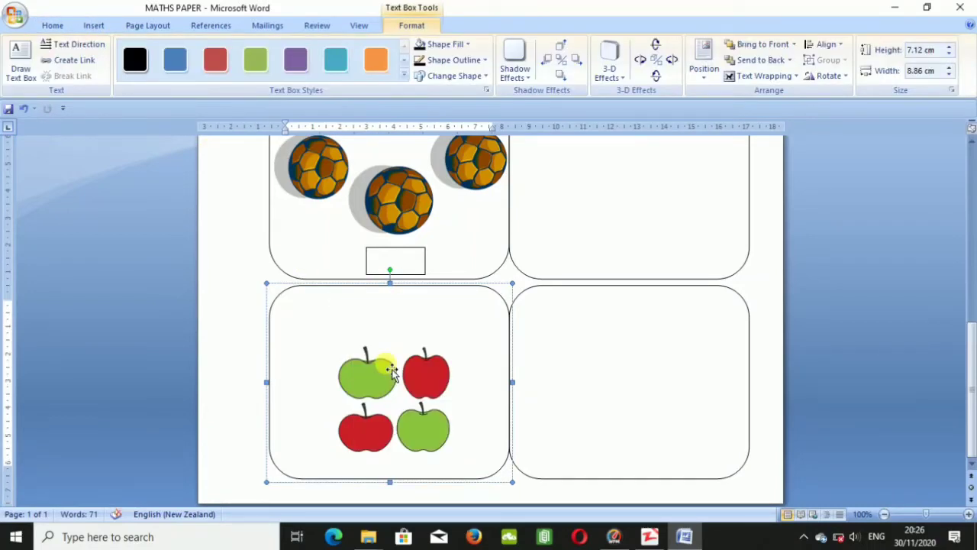
key("Caps_Lock")
left_click(387, 310)
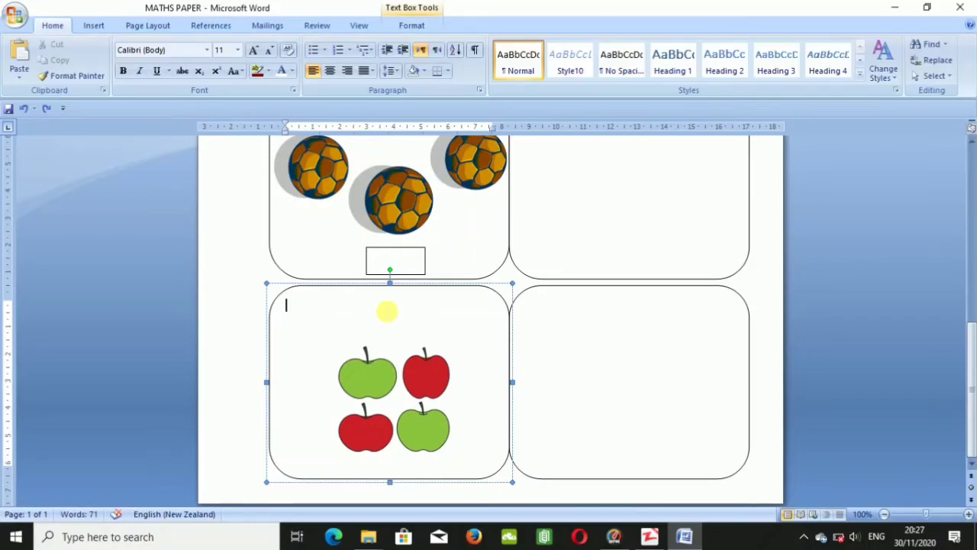
type("Q: How many Apples are there in the box?")
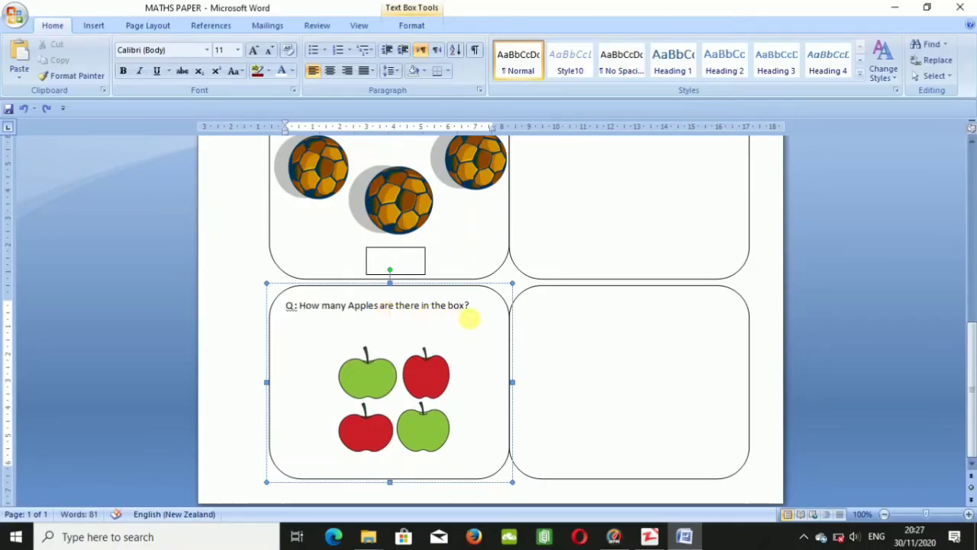
Draw a small empty text box below the apples as the answer box
left_click(94, 25)
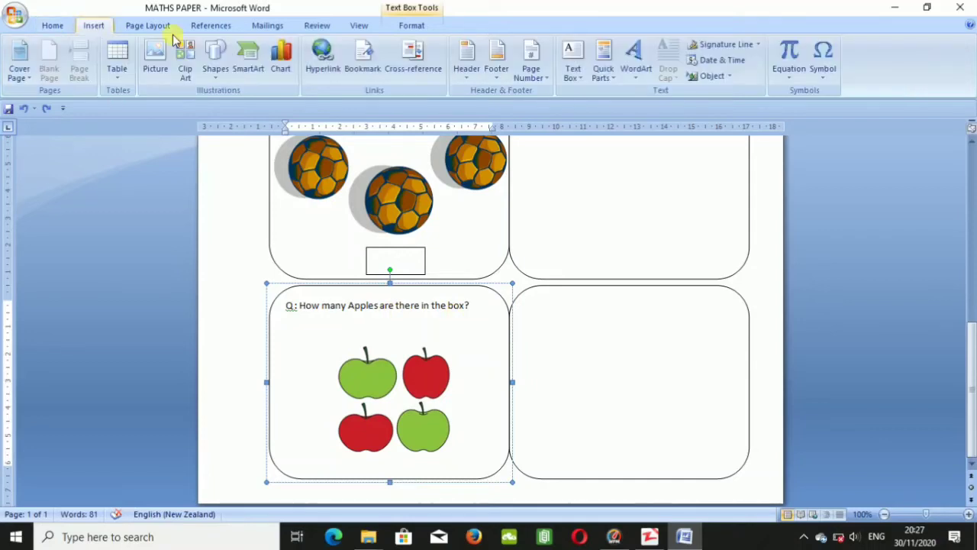
left_click(580, 75)
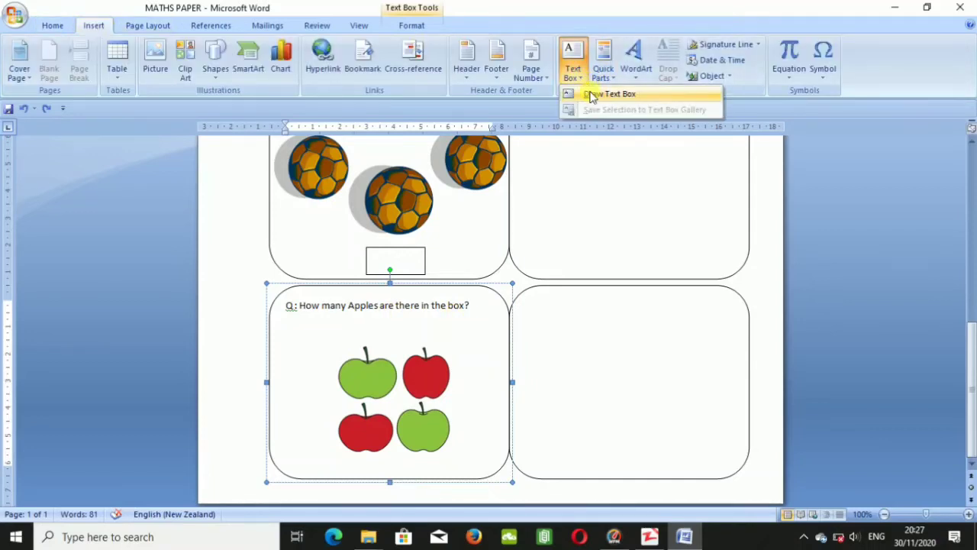
left_click(589, 93)
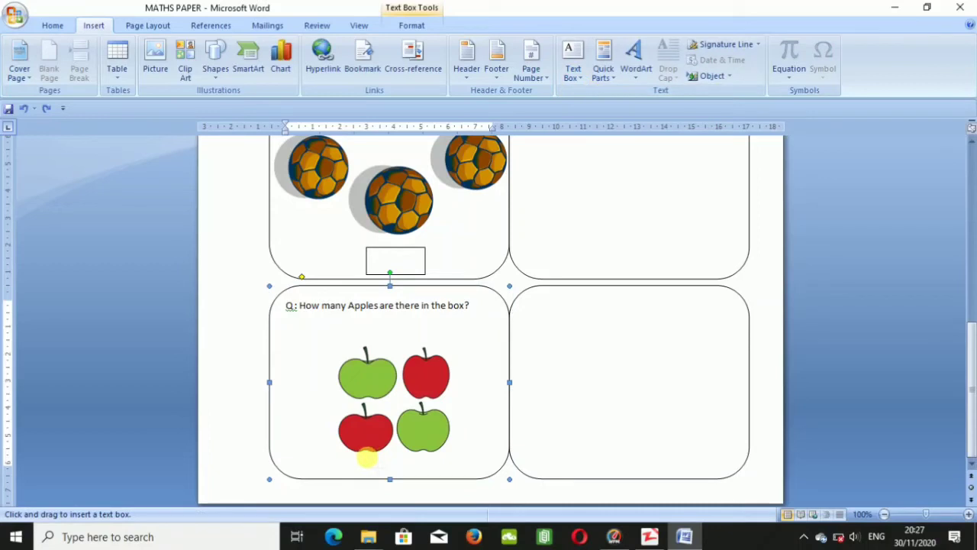
left_click_drag(366, 456, 419, 475)
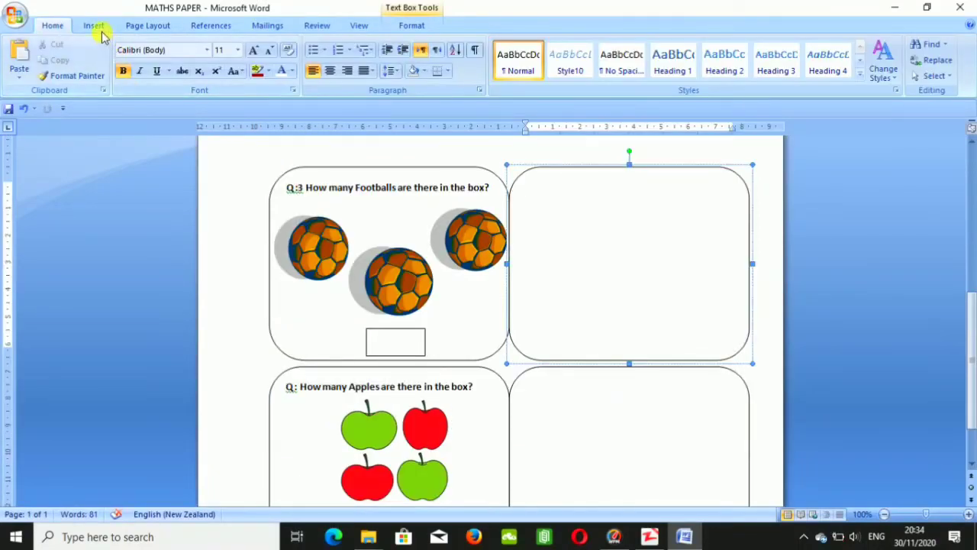
Insert the six-stars picture into the empty top-right rounded box
left_click(97, 28)
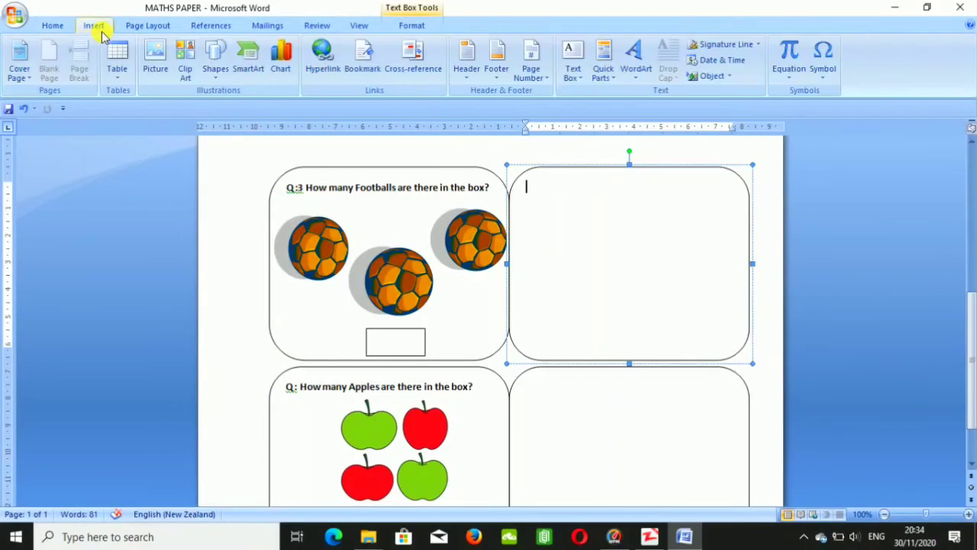
left_click(150, 55)
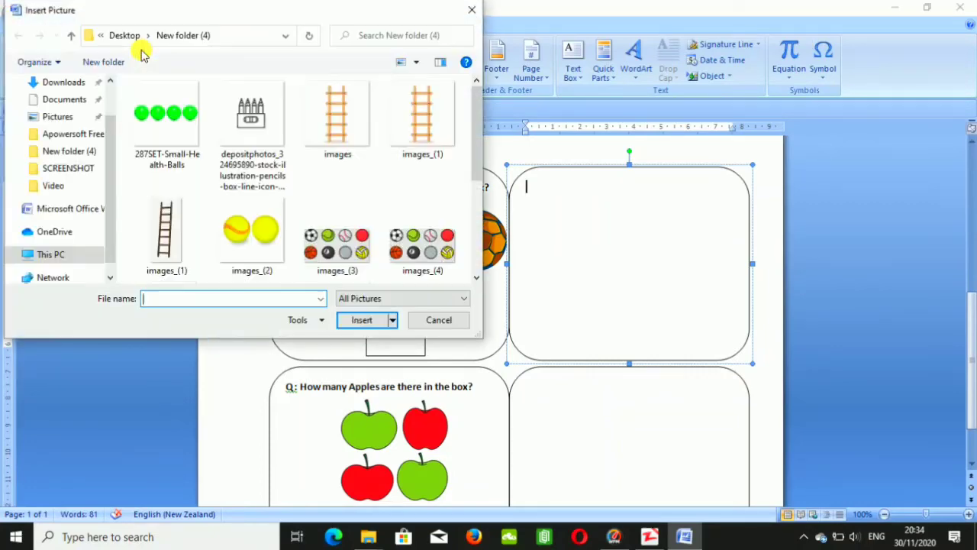
left_click(476, 212)
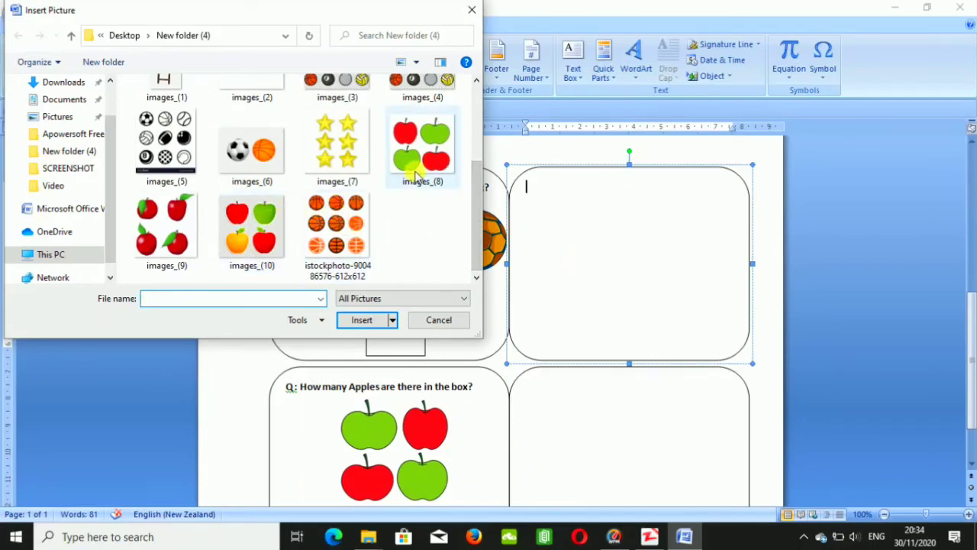
left_click_drag(480, 221, 476, 200)
double_click(337, 187)
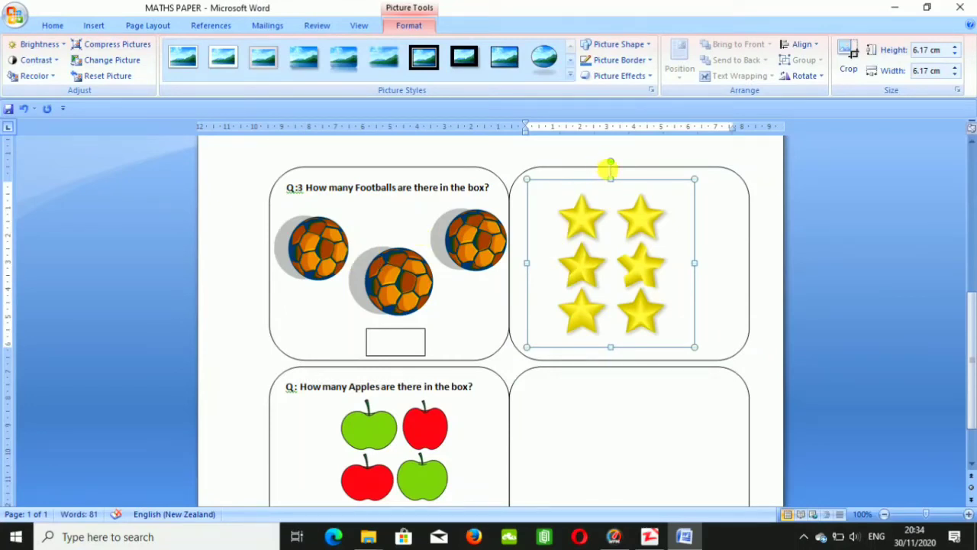
Rotate the stars picture 90° so the stars form two rows of three
left_click_drag(615, 167, 744, 255)
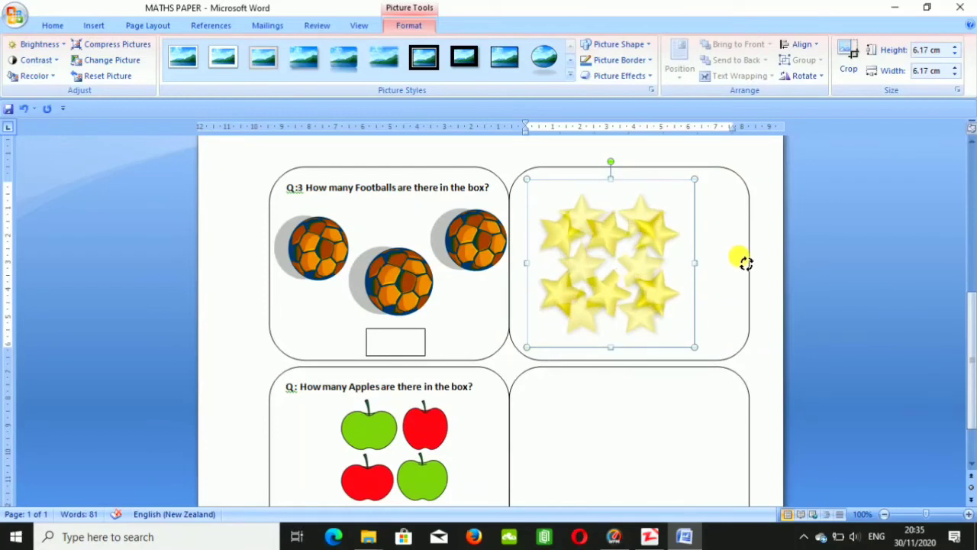
left_click_drag(745, 255, 744, 262)
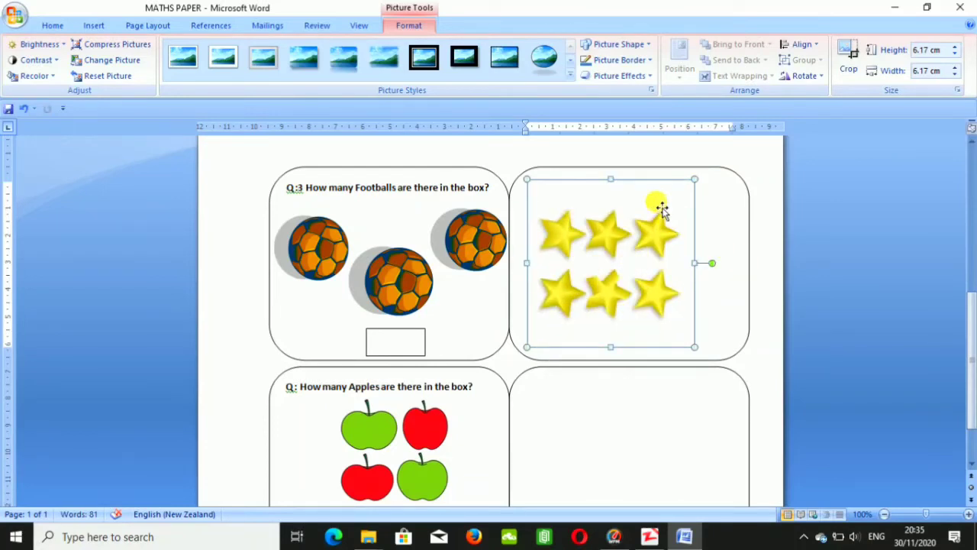
left_click(397, 154)
left_click(95, 30)
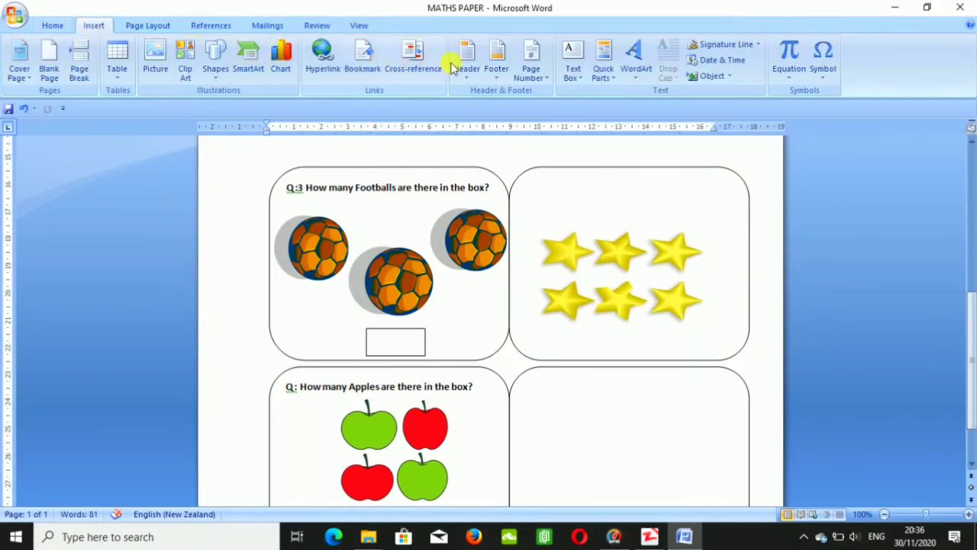
Add a one-line simple text box reading 'Q4. How many stars are there in the box?'
left_click(574, 76)
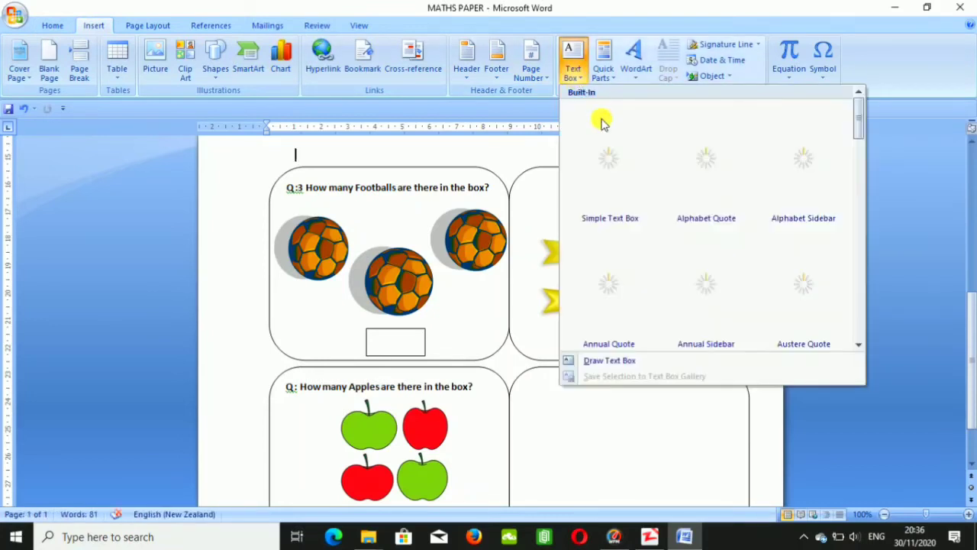
left_click(618, 204)
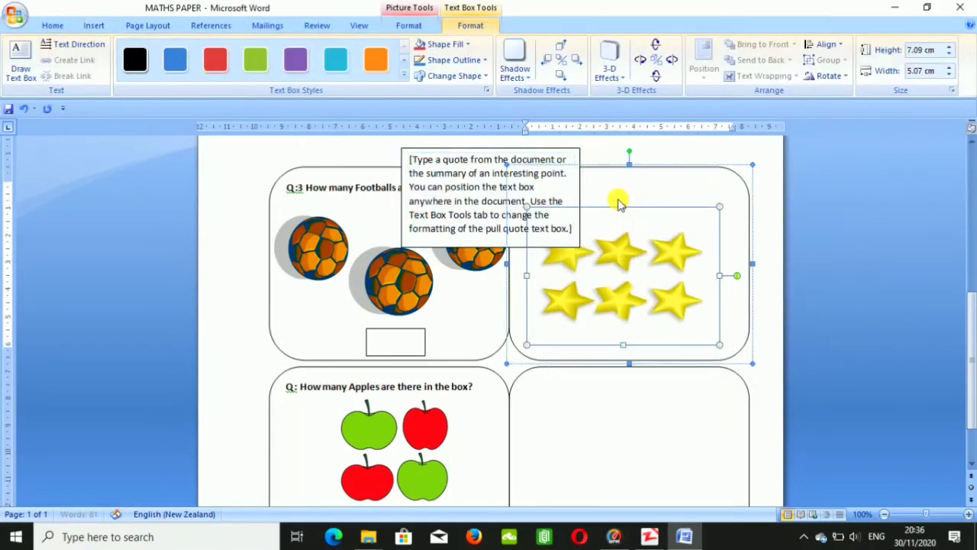
type("Q: 2 How many start are there in the box?")
mouse_move(604, 171)
left_mouse_down()
mouse_move(598, 160)
mouse_move(733, 185)
left_mouse_up()
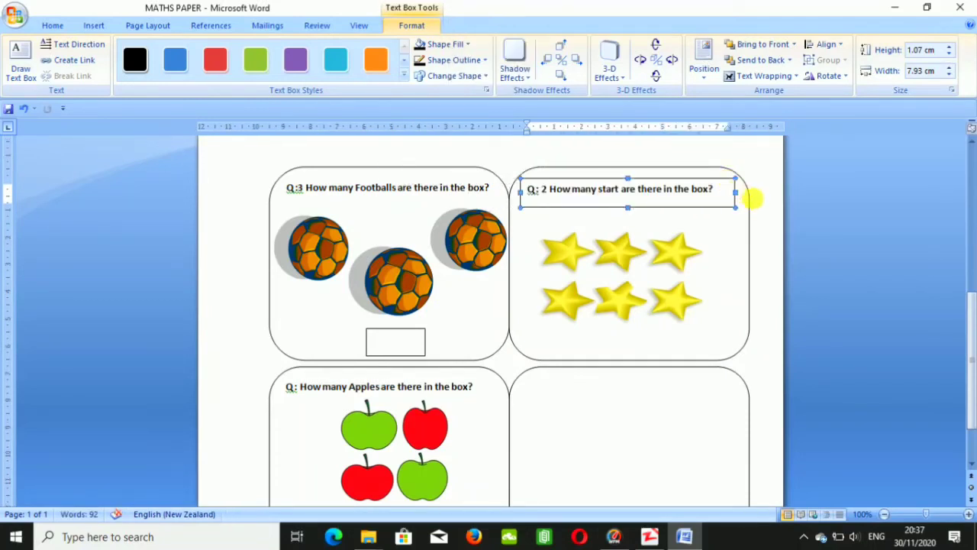
Set the question box to No Outline and paste an answer box under the stars
left_click(730, 224)
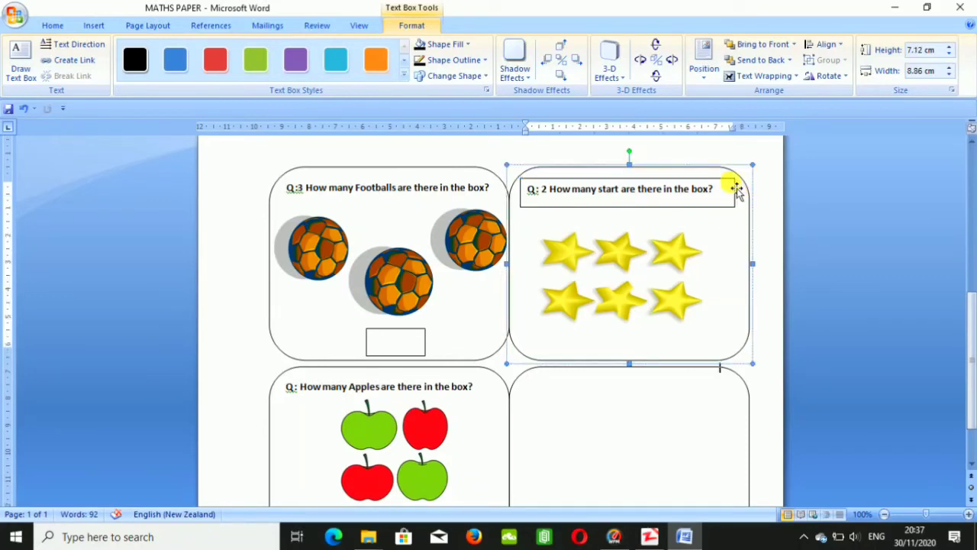
left_click(737, 188)
left_click(485, 59)
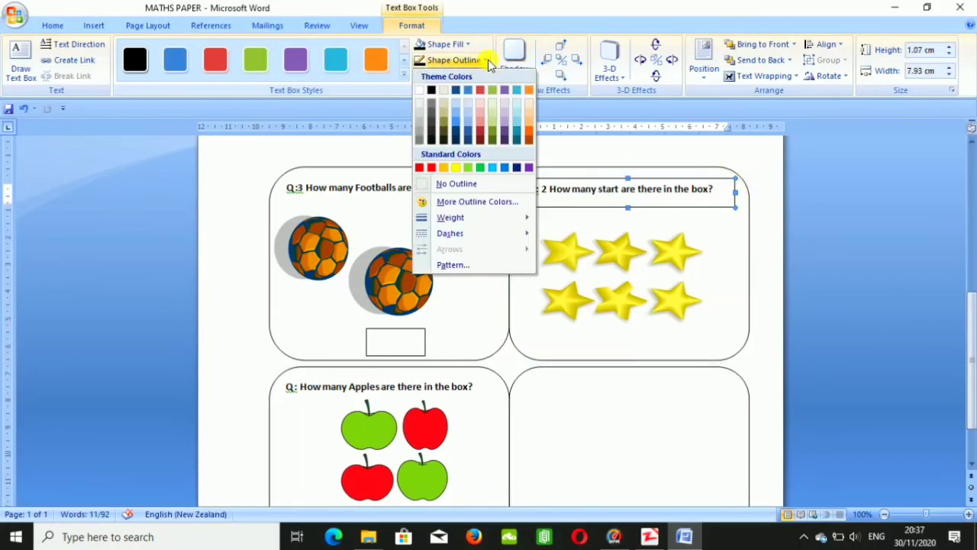
left_click(470, 184)
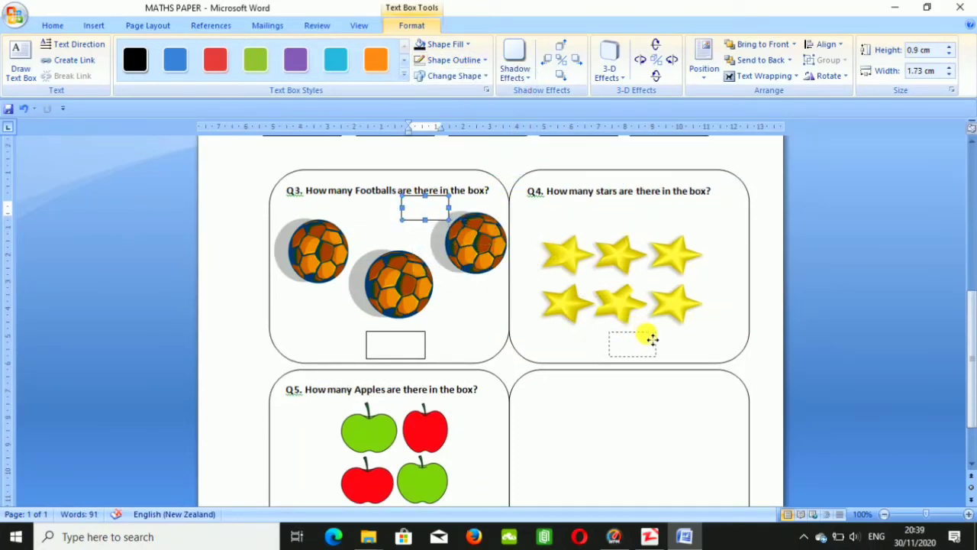
key("ctrl+v")
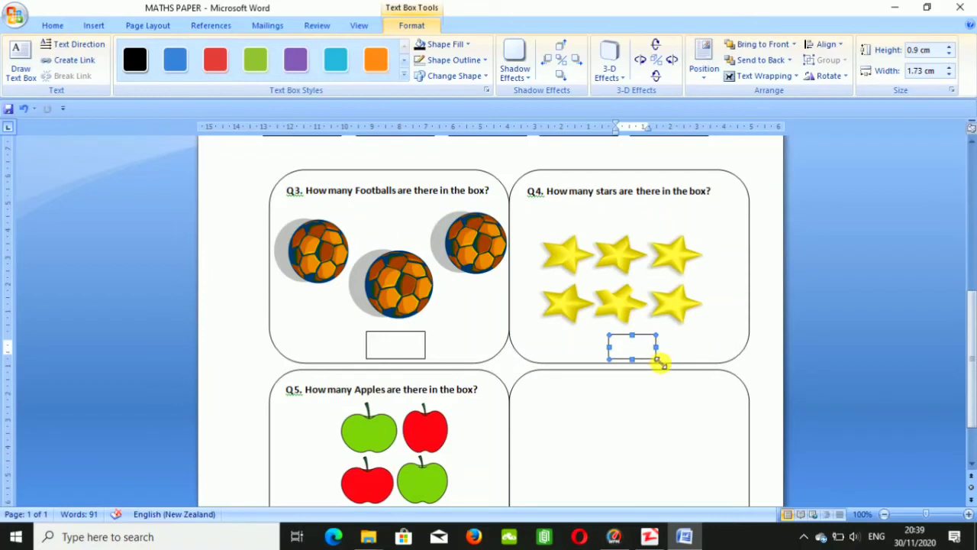
left_click(94, 28)
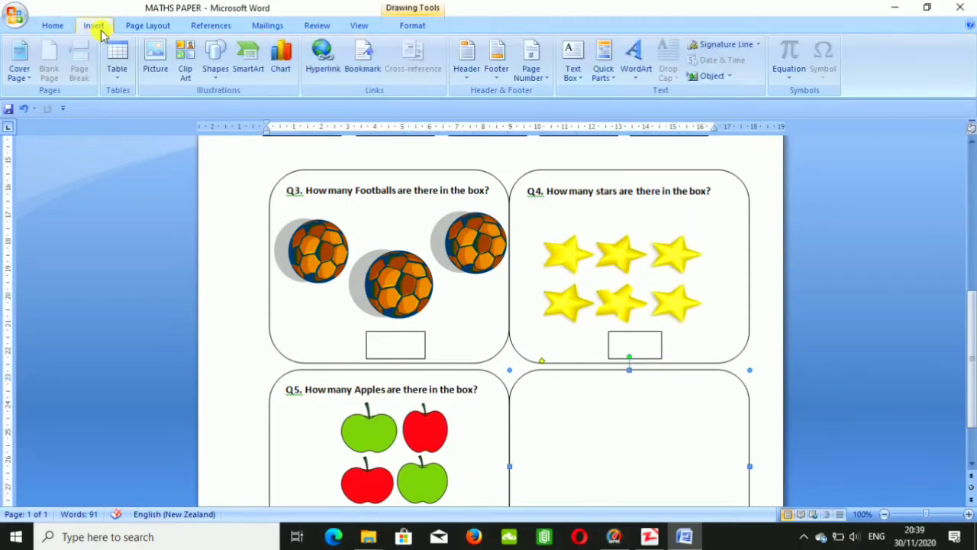
Insert the ladder picture, set it in front of text, and nudge it into place
left_click(151, 71)
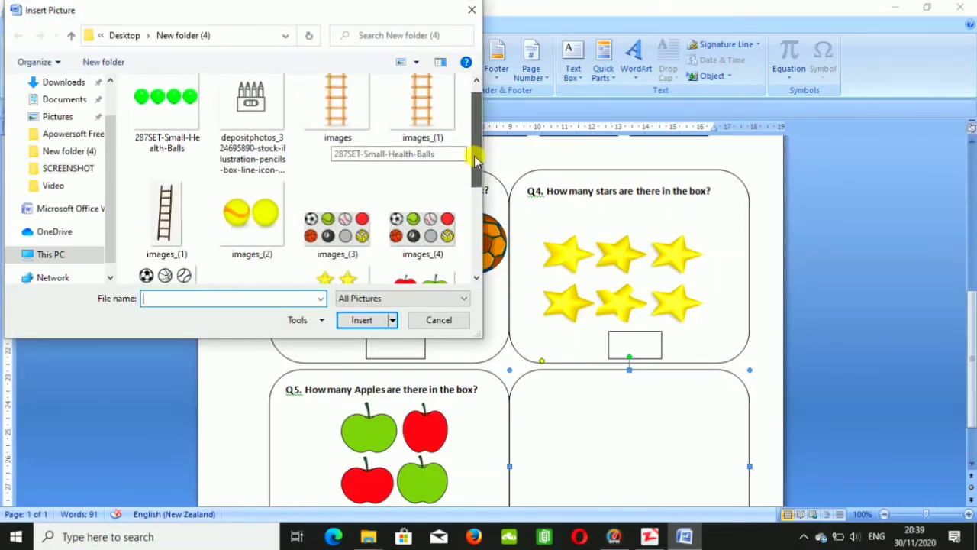
double_click(422, 106)
left_click(756, 76)
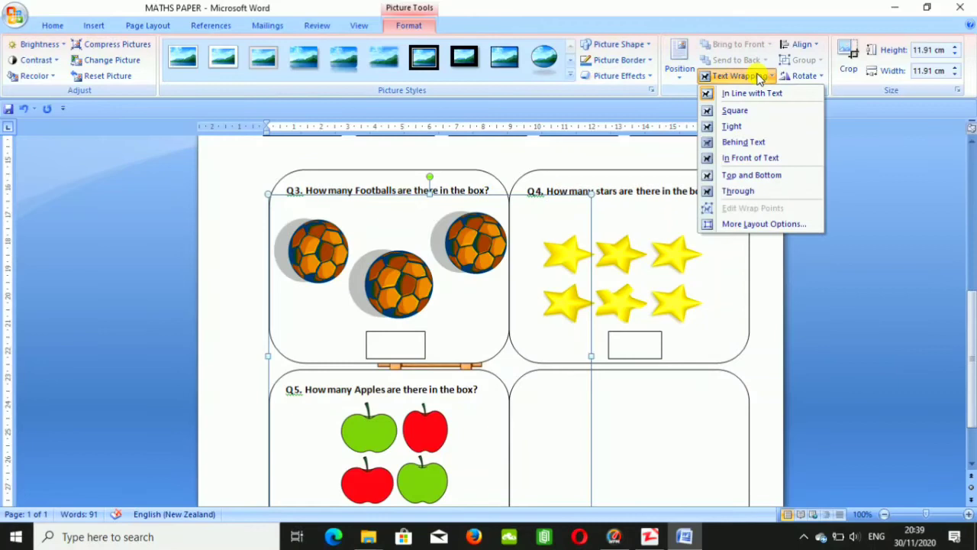
left_click(752, 158)
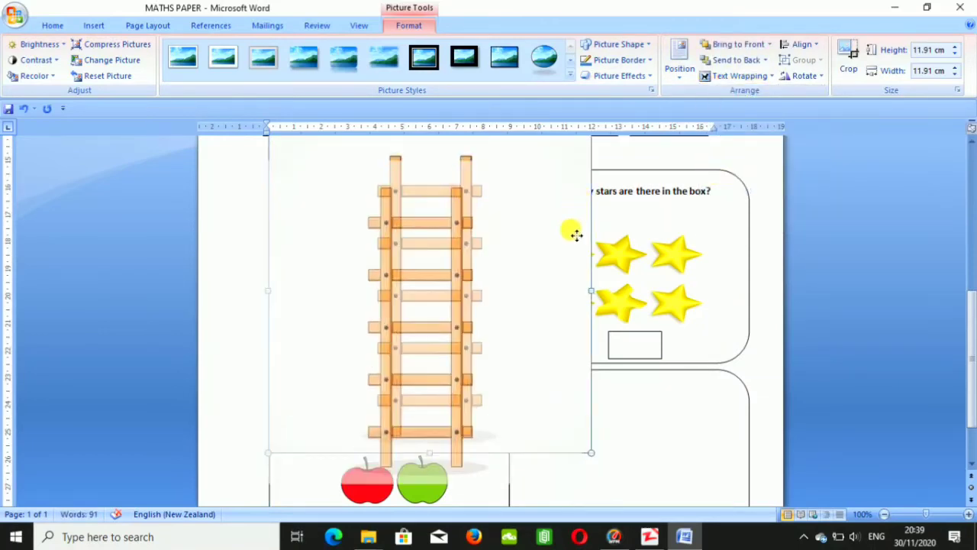
left_click_drag(585, 200, 579, 202)
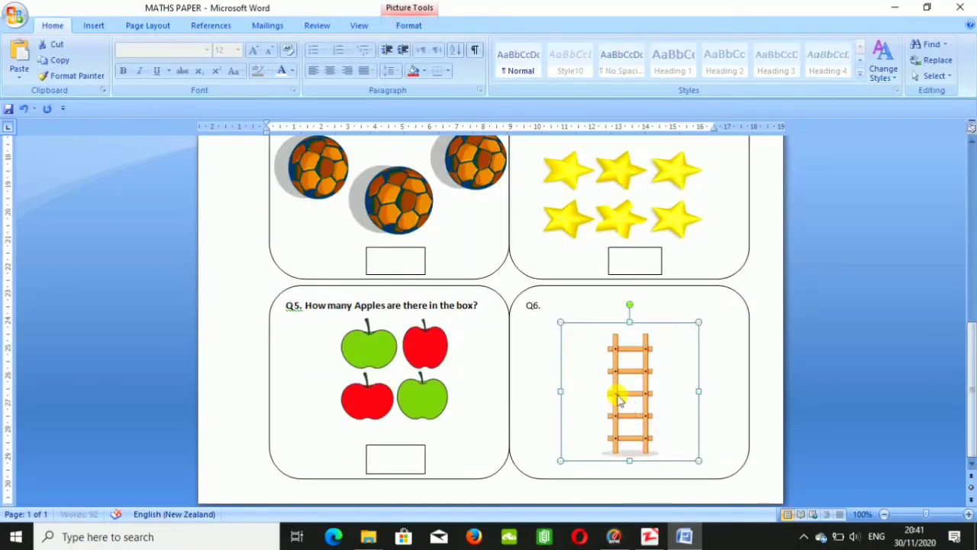
Duplicate the ladder and arrange both copies side by side in the Q6 box
key("ctrl+v")
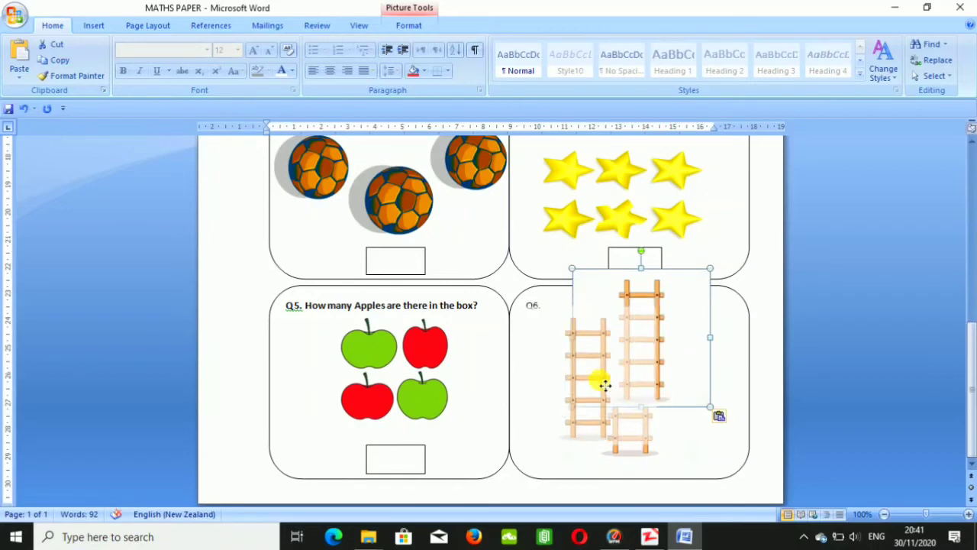
left_click_drag(640, 364, 569, 410)
left_click(601, 418)
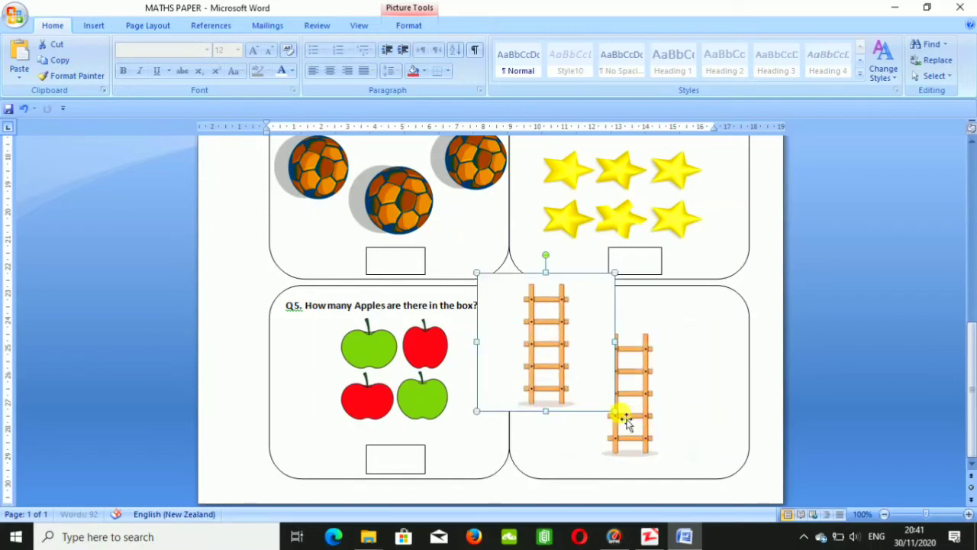
mouse_move(639, 370)
left_mouse_down()
mouse_move(714, 407)
mouse_move(749, 392)
left_mouse_up()
left_click(754, 323)
left_click(101, 27)
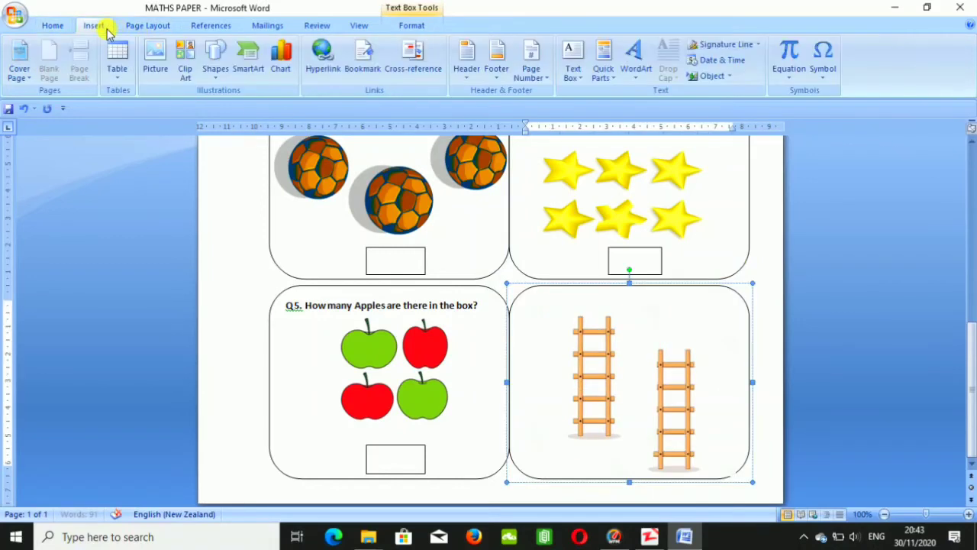
Draw a text box with the bold heading 'Q6. Start from the given numbers'
left_click(582, 83)
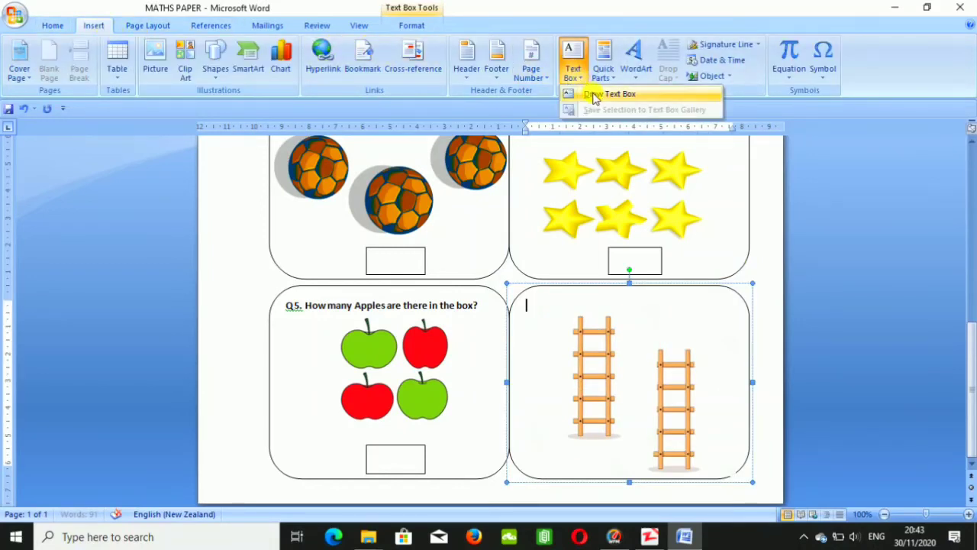
left_click(595, 94)
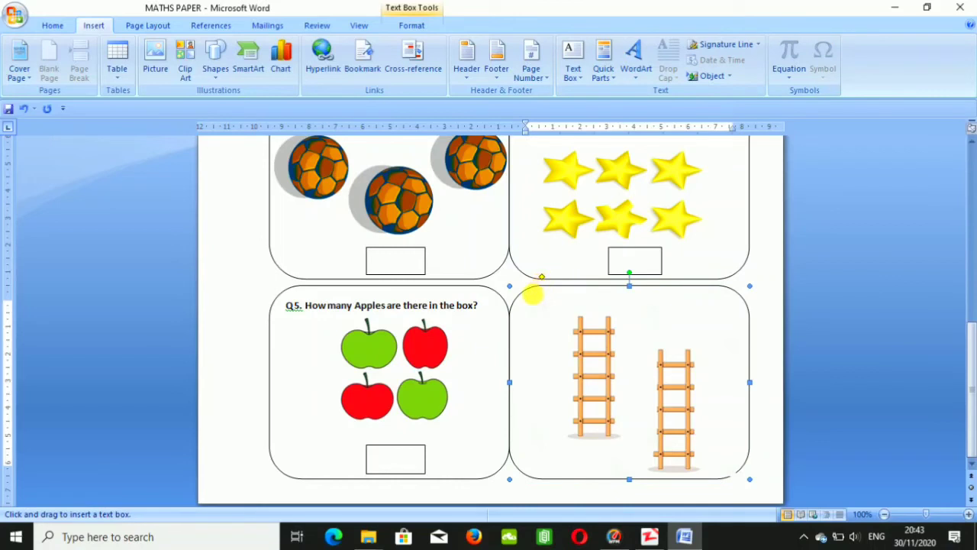
left_click_drag(525, 291, 733, 317)
key("ctrl+v")
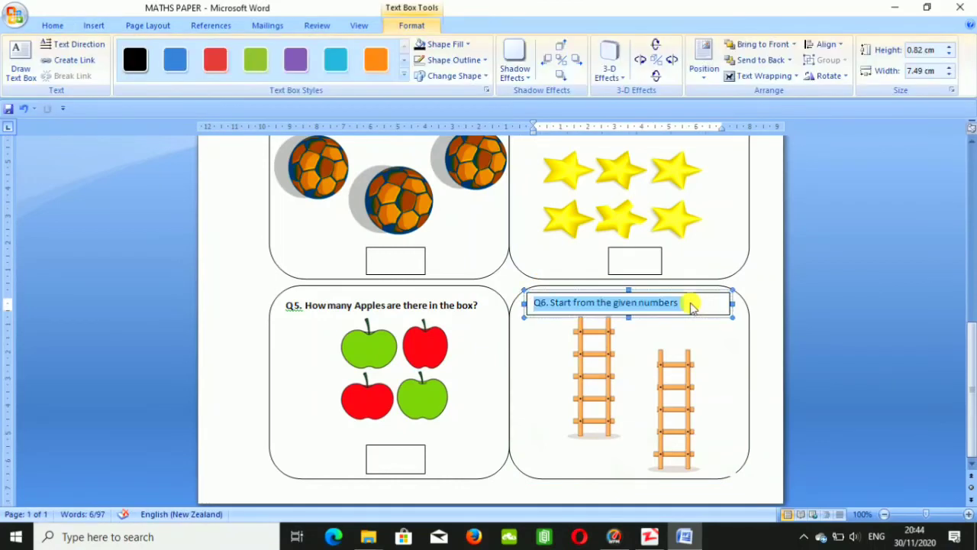
key("ctrl+b")
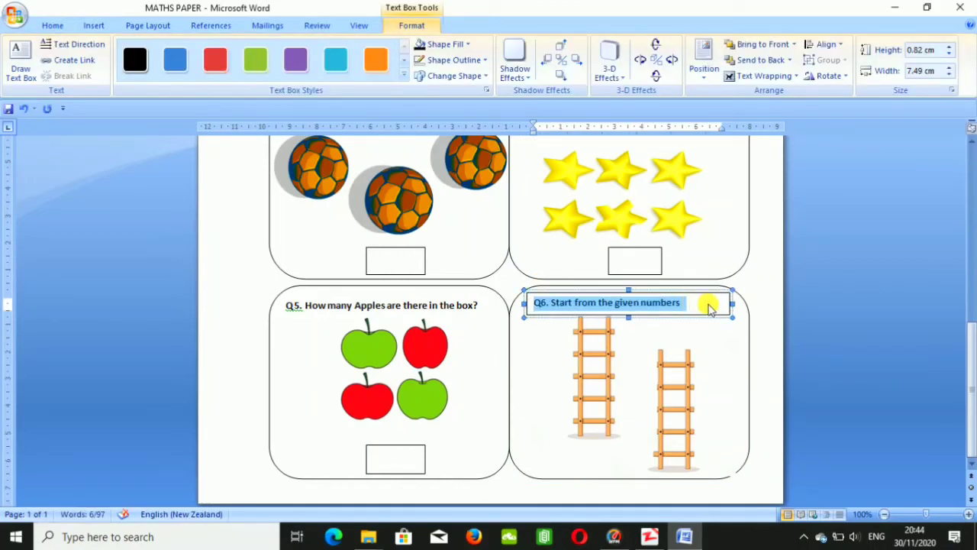
Move the right ladder picture higher in the bottom-right box
left_click(708, 306)
left_click_drag(670, 459, 678, 430)
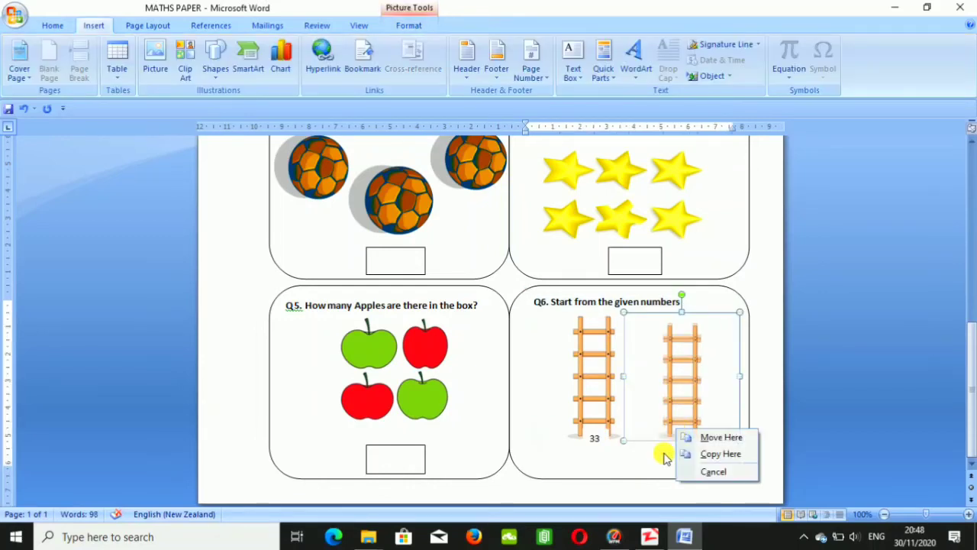
left_click(664, 456)
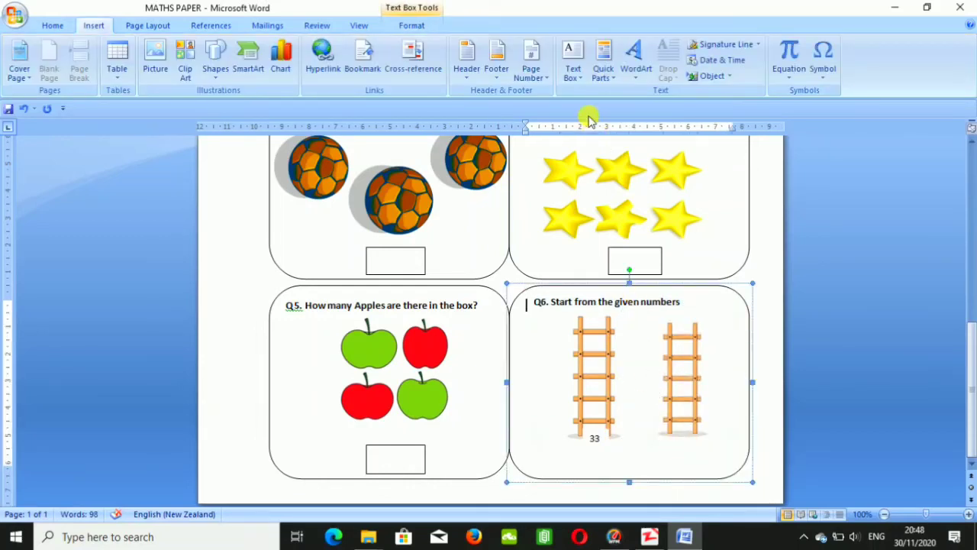
left_click(573, 61)
left_click(596, 92)
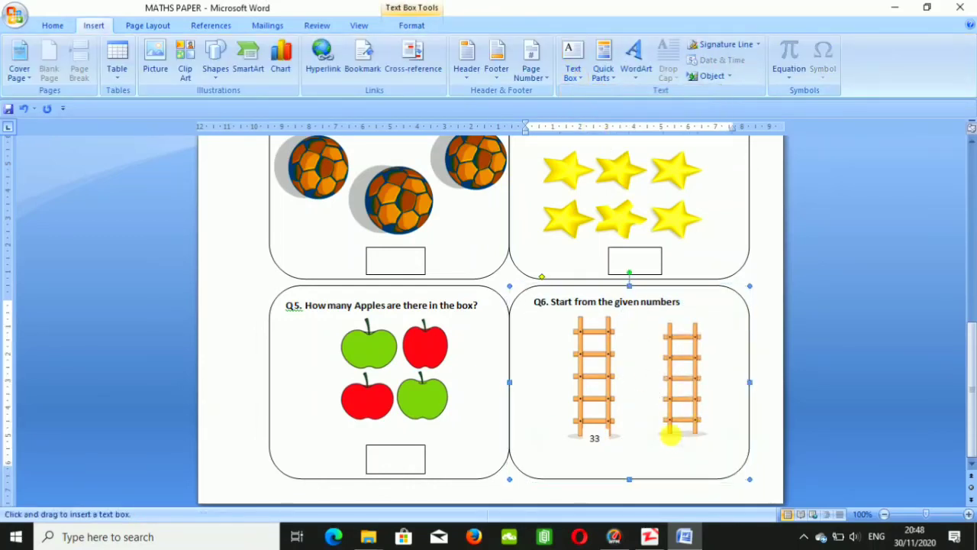
left_click_drag(669, 438, 678, 452)
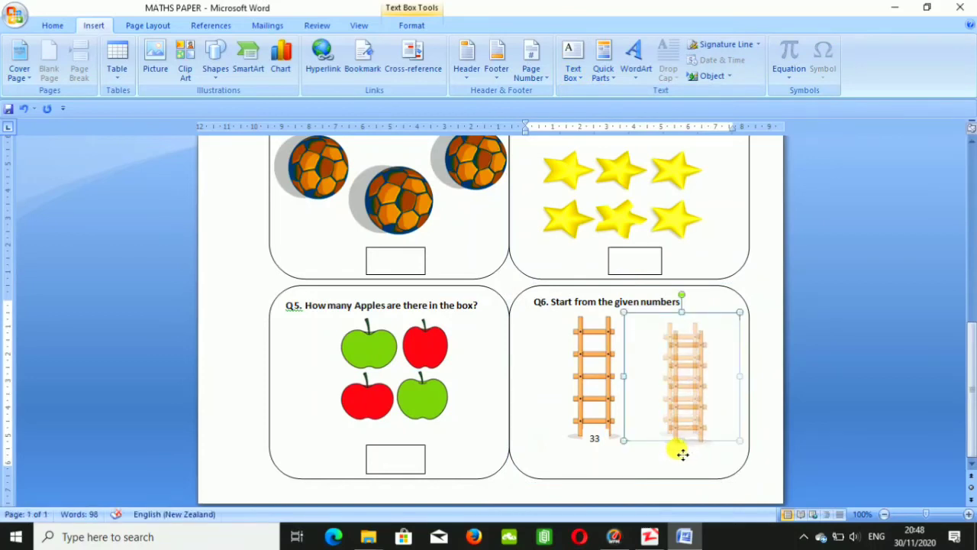
left_click(655, 466)
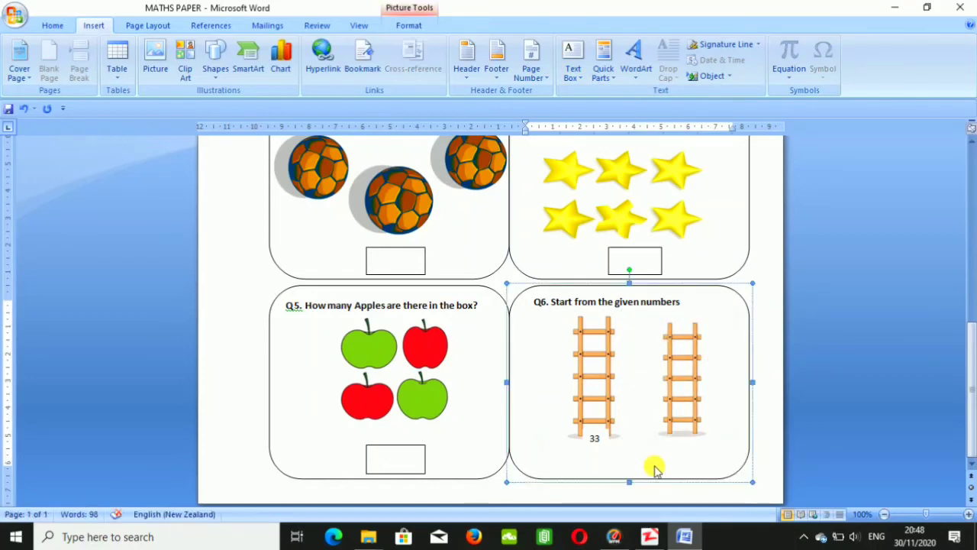
Position the 52 number label beneath the right ladder
left_click(575, 77)
left_click(592, 93)
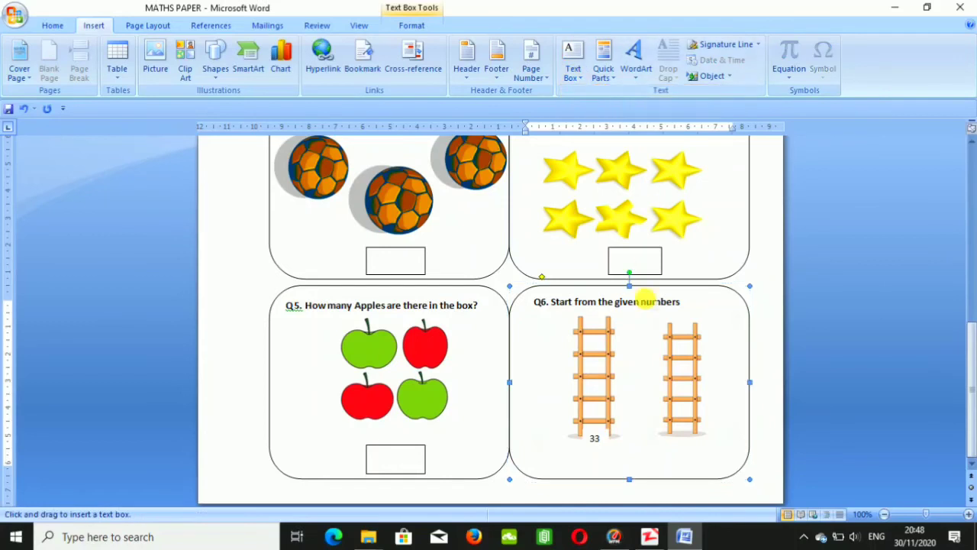
key("Escape")
right_click(663, 461)
left_click(654, 454)
type("52")
right_click(661, 456)
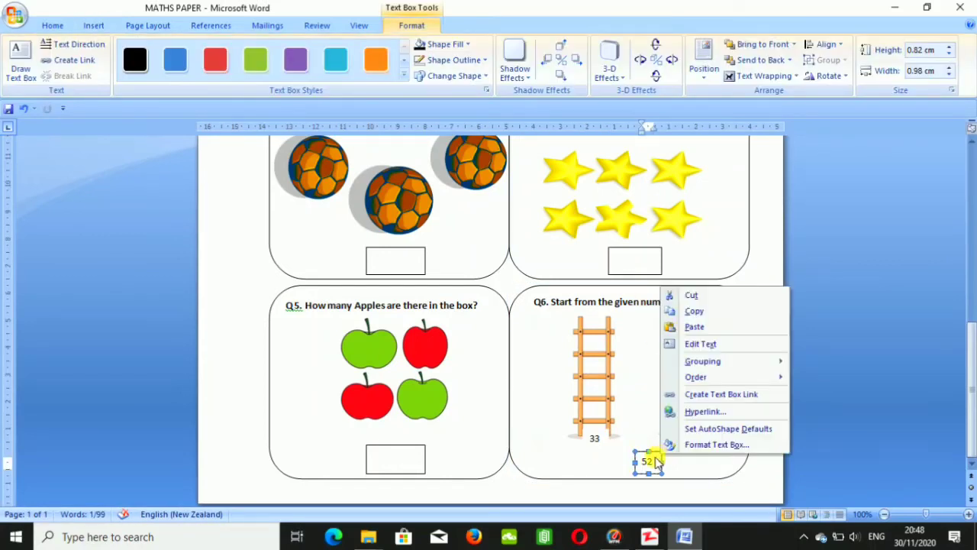
key("Escape")
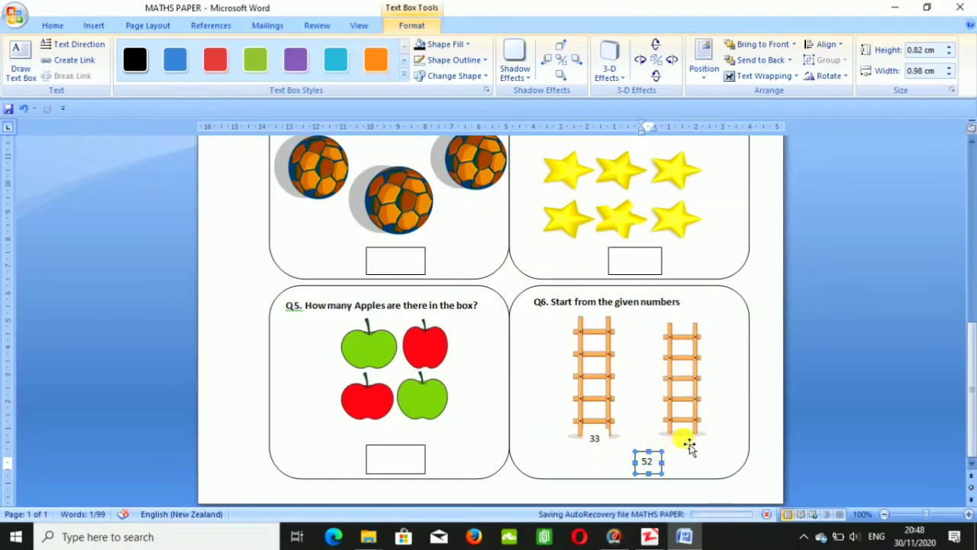
left_click_drag(677, 451, 701, 444)
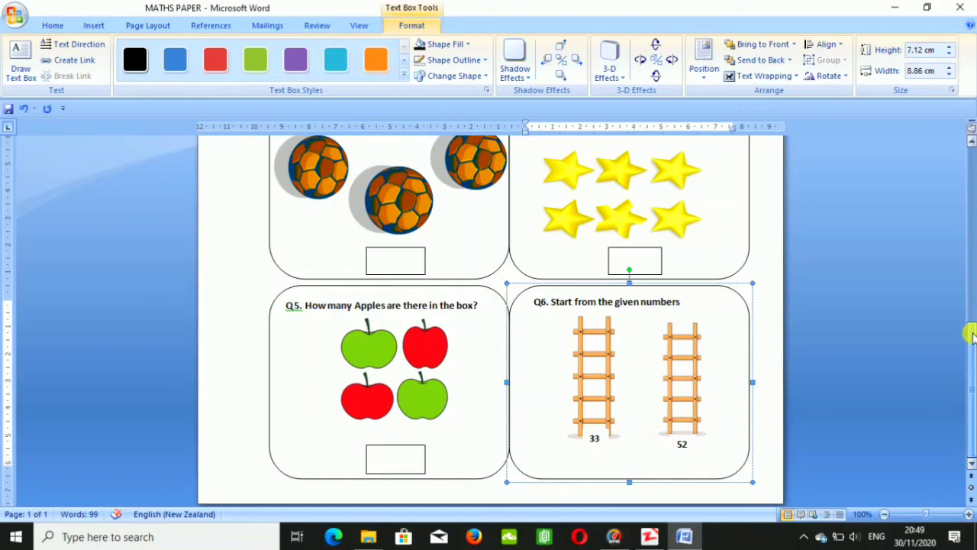
left_click_drag(968, 334, 971, 315)
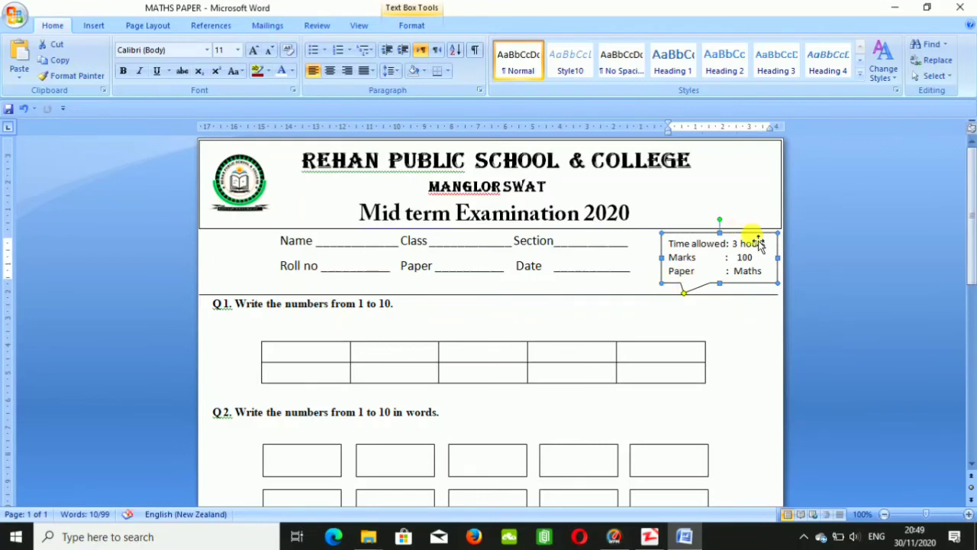
Place the Time allowed box beside the header title, give it No Outline, and resize it
left_click_drag(764, 243, 761, 183)
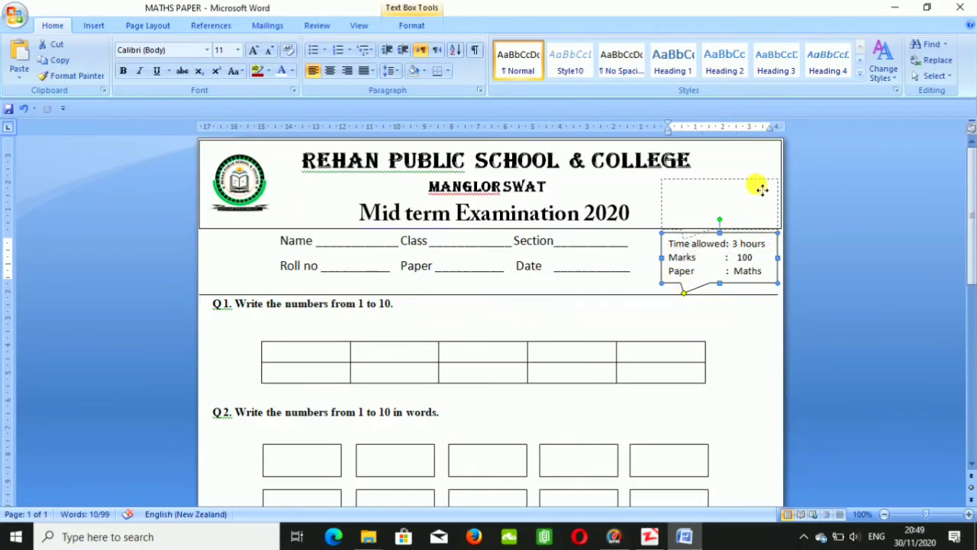
left_click_drag(761, 183, 763, 184)
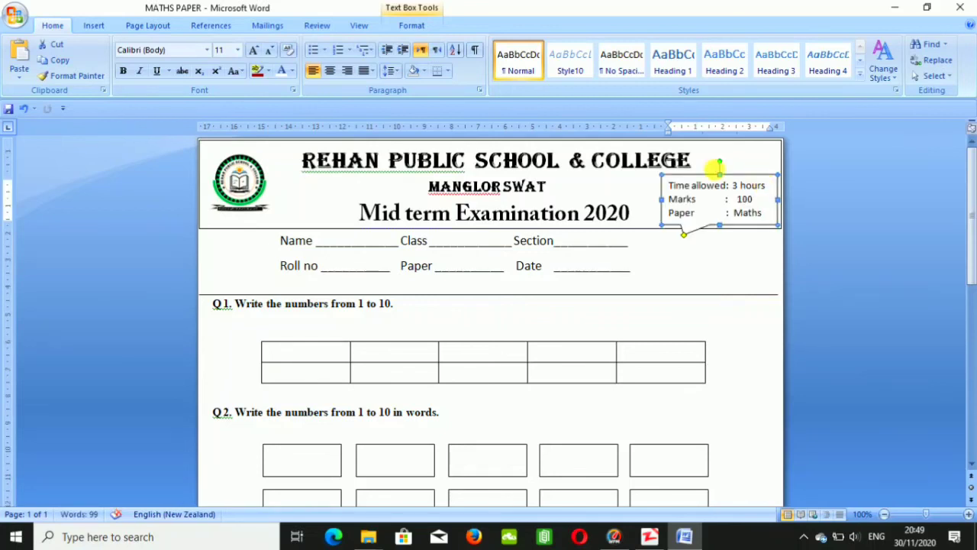
double_click(737, 179)
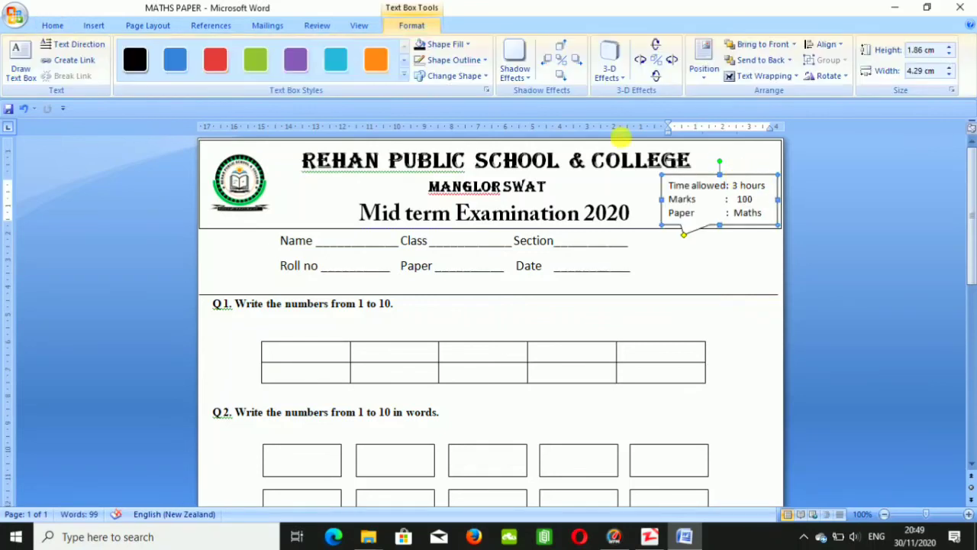
left_click(450, 60)
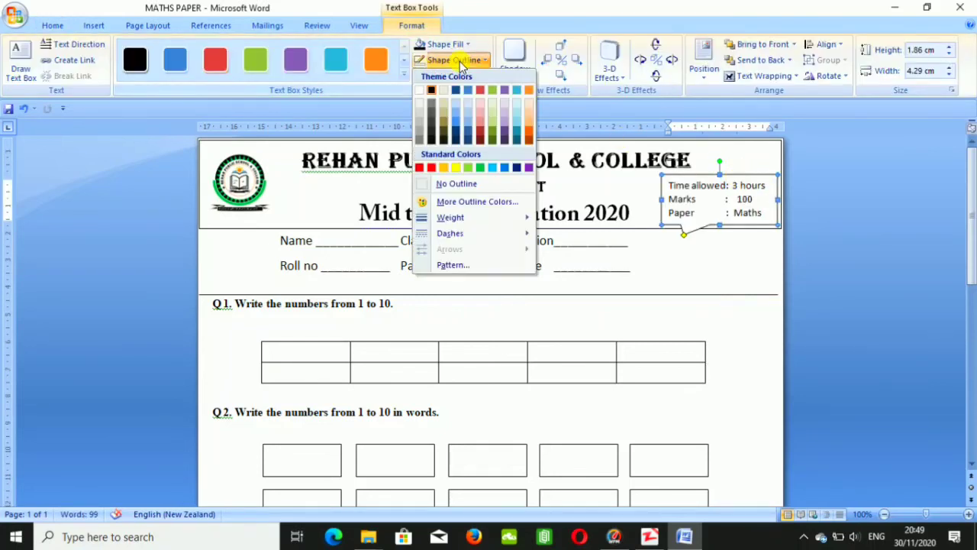
left_click(468, 184)
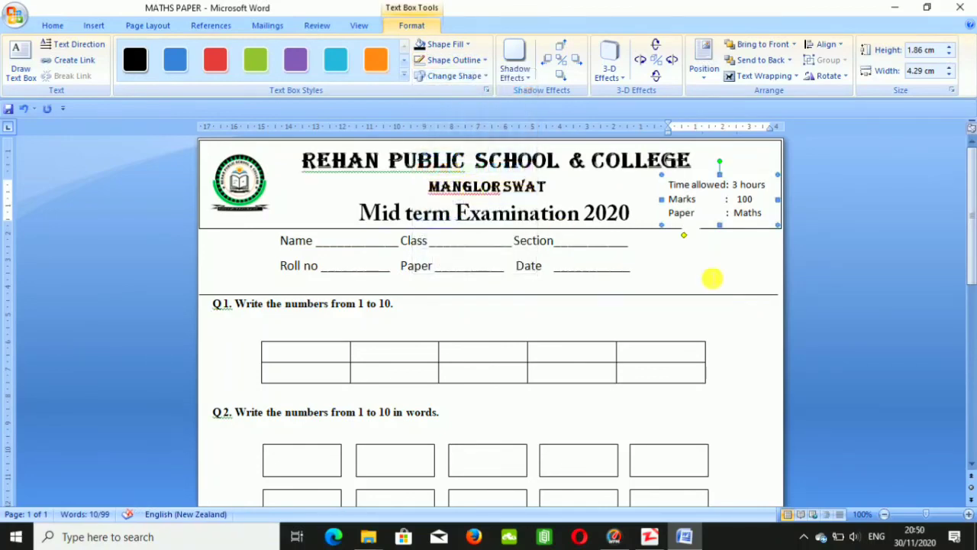
left_click(721, 281)
left_click(723, 199)
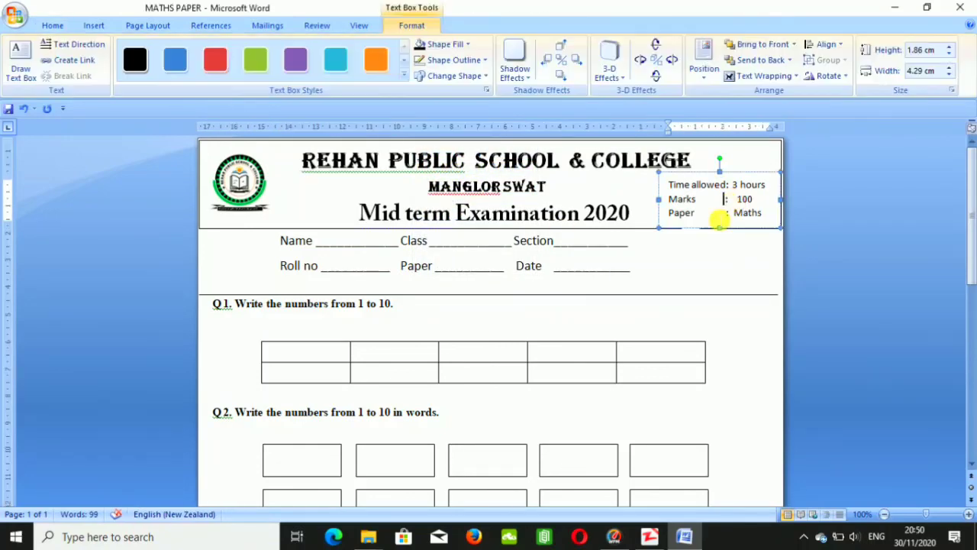
left_click_drag(663, 230, 661, 219)
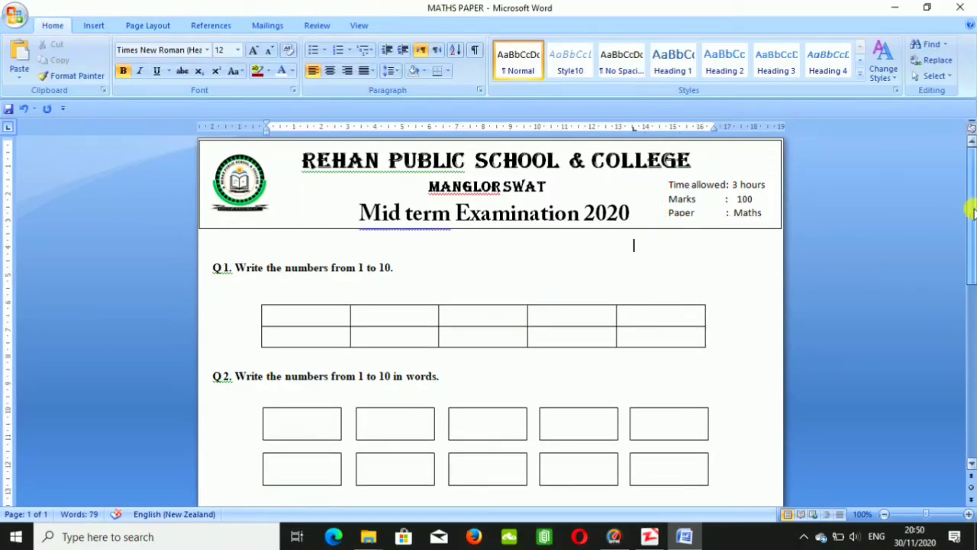
mouse_move(973, 212)
left_mouse_down()
mouse_move(955, 364)
mouse_move(960, 419)
mouse_move(973, 187)
left_mouse_up()
mouse_move(971, 208)
left_mouse_down()
mouse_move(971, 234)
mouse_move(971, 208)
left_mouse_up()
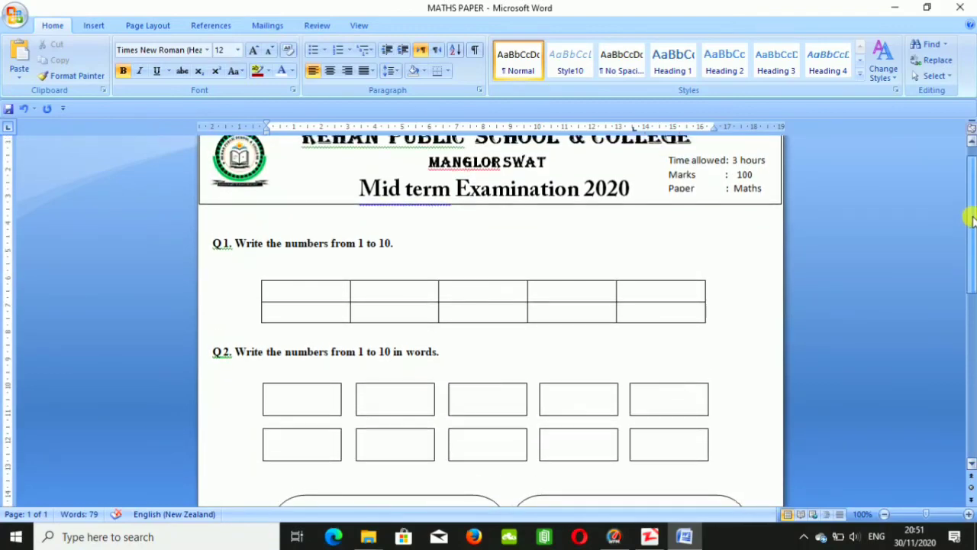
left_click_drag(972, 212, 955, 374)
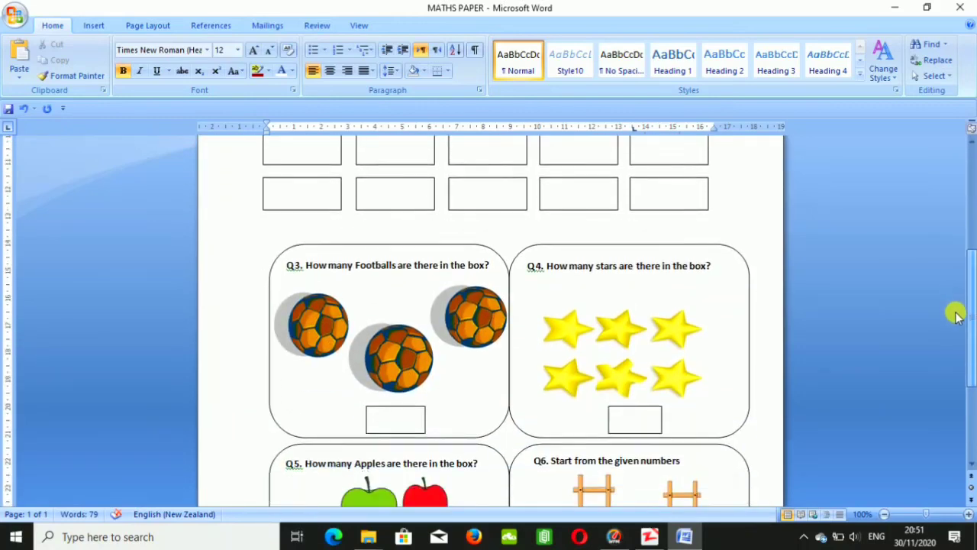